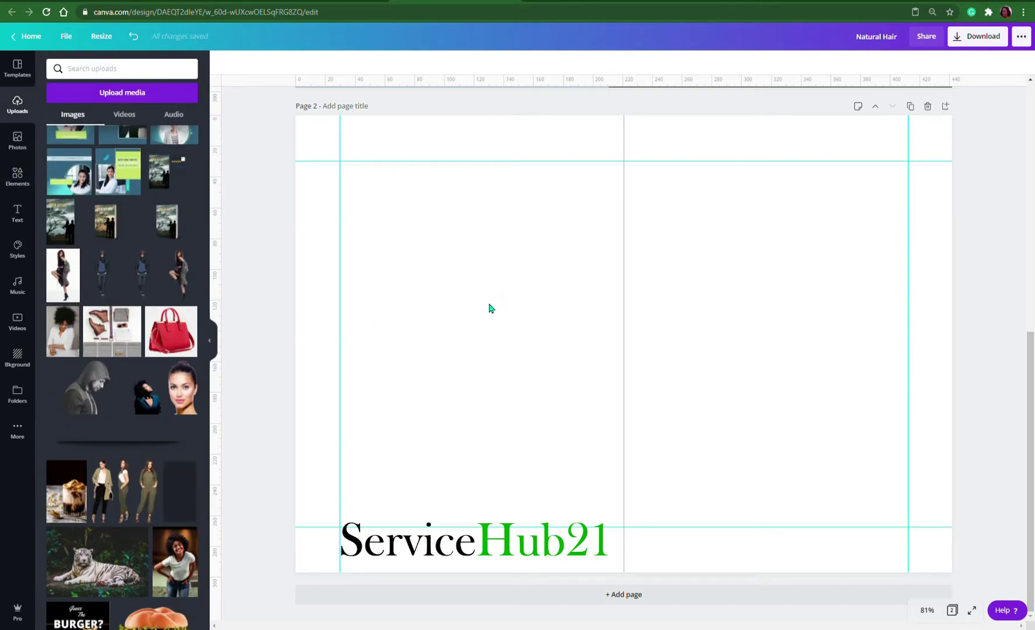
Paste the 5 x 8 inch paperback book cover template onto page 2 and delete it again.
key(ctrl+v)
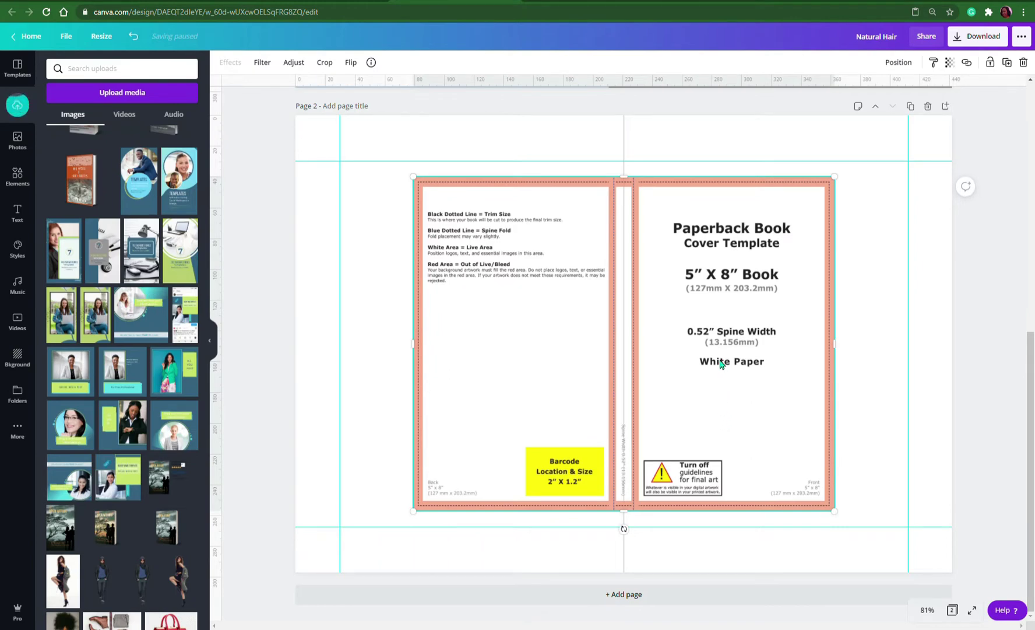
key(Delete)
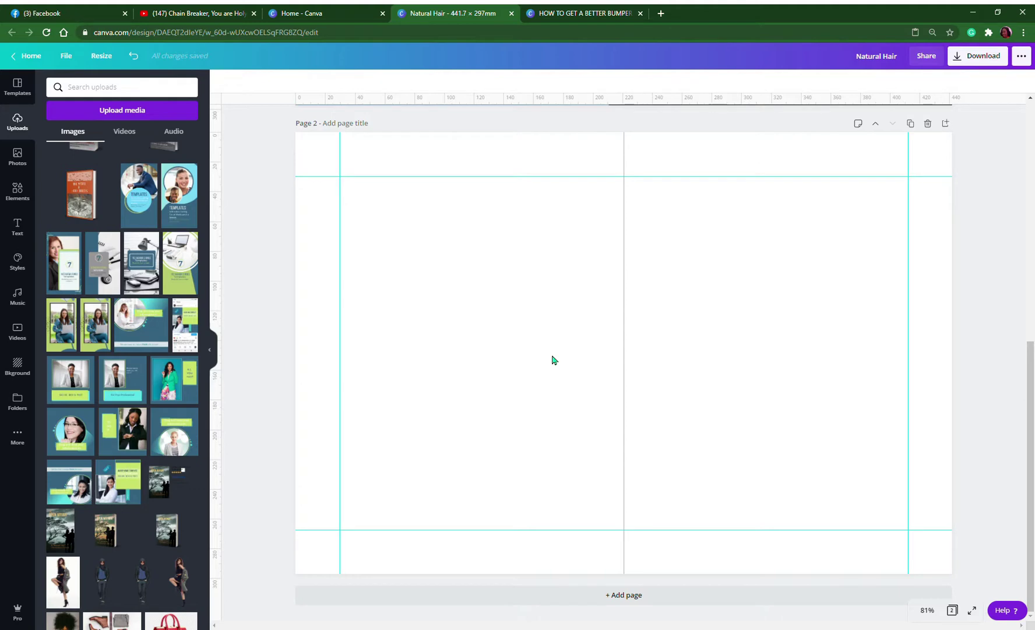
scroll(555, 360, up, 3)
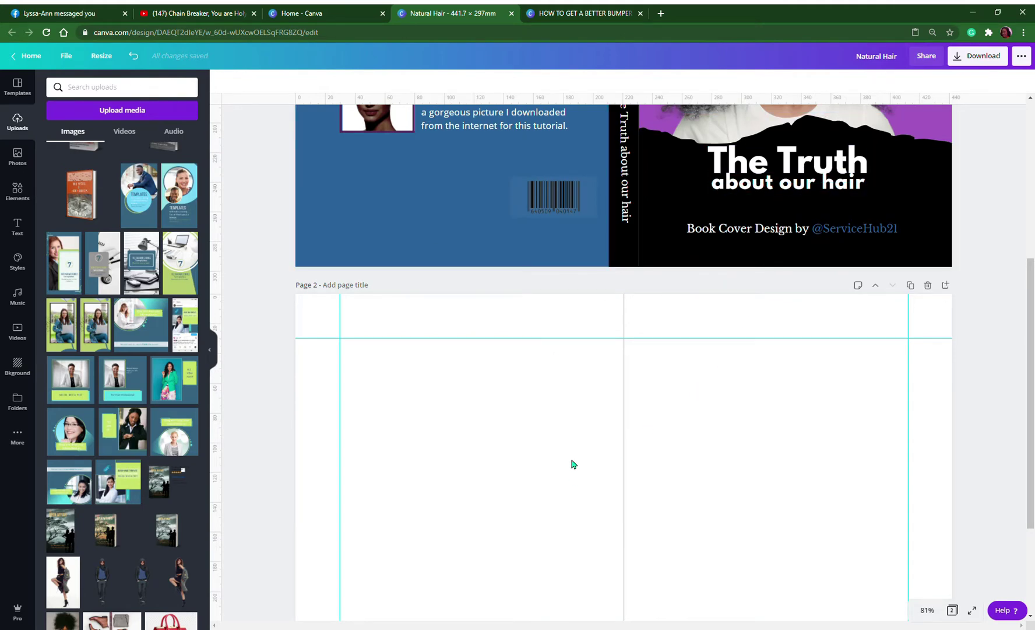
scroll(571, 463, down, 3)
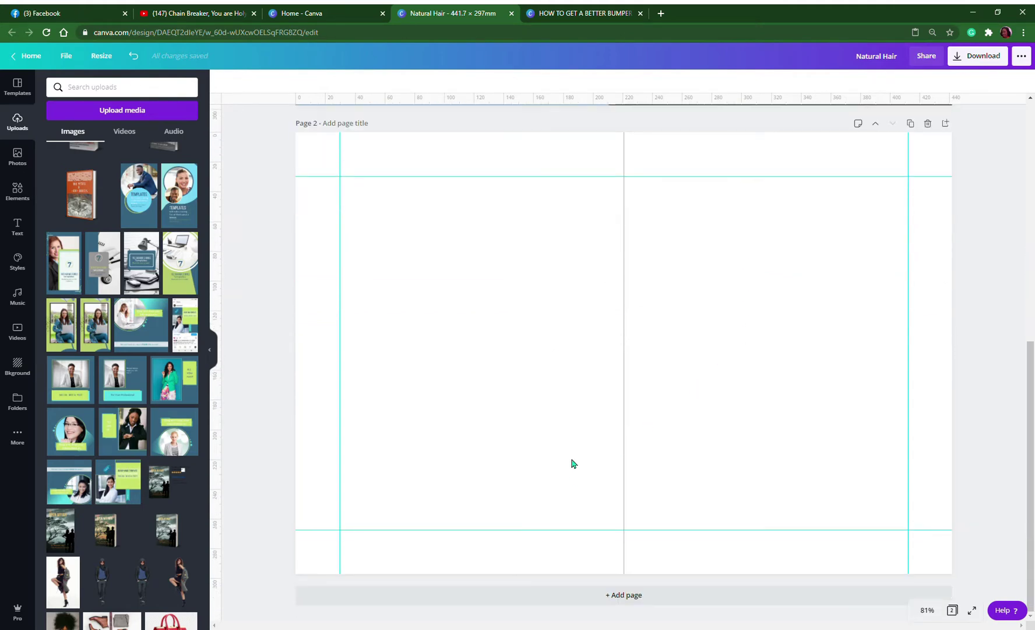
Add the white torn-paper graphic from the recently used elements to page 2.
click(521, 389)
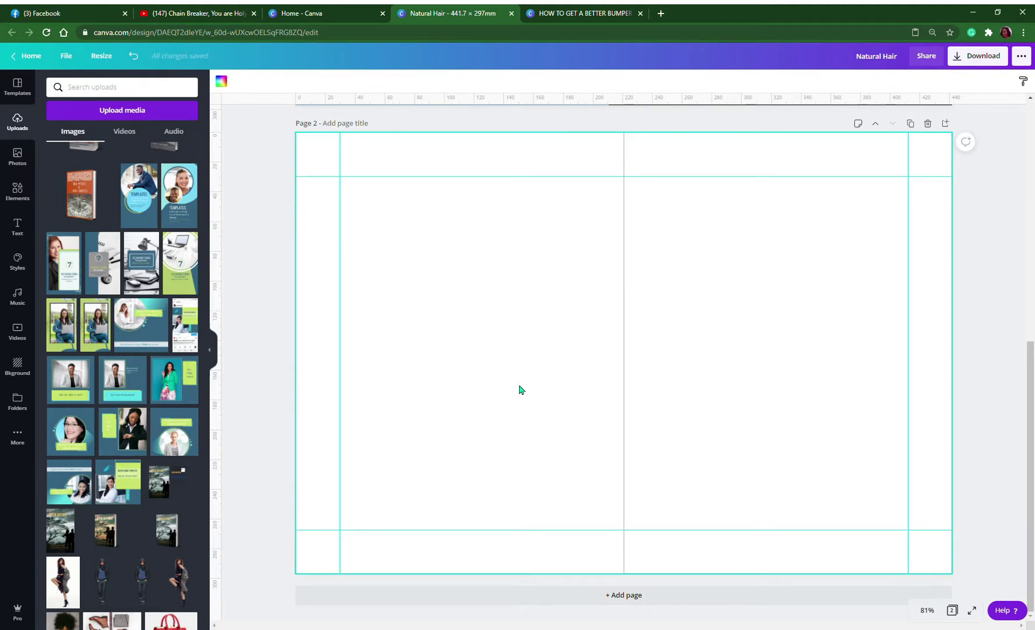
click(18, 163)
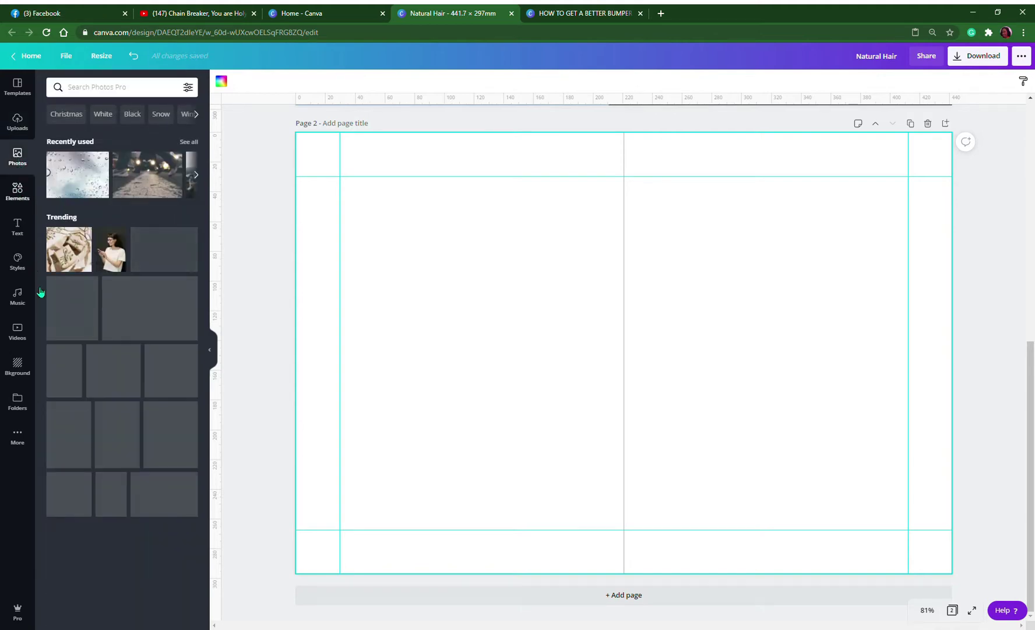
click(18, 193)
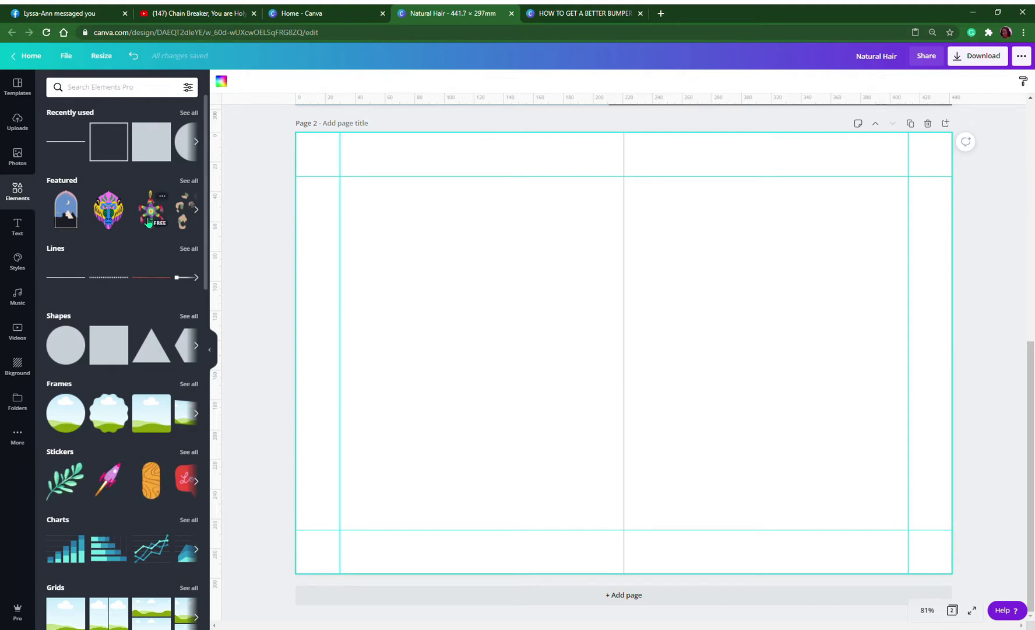
click(188, 116)
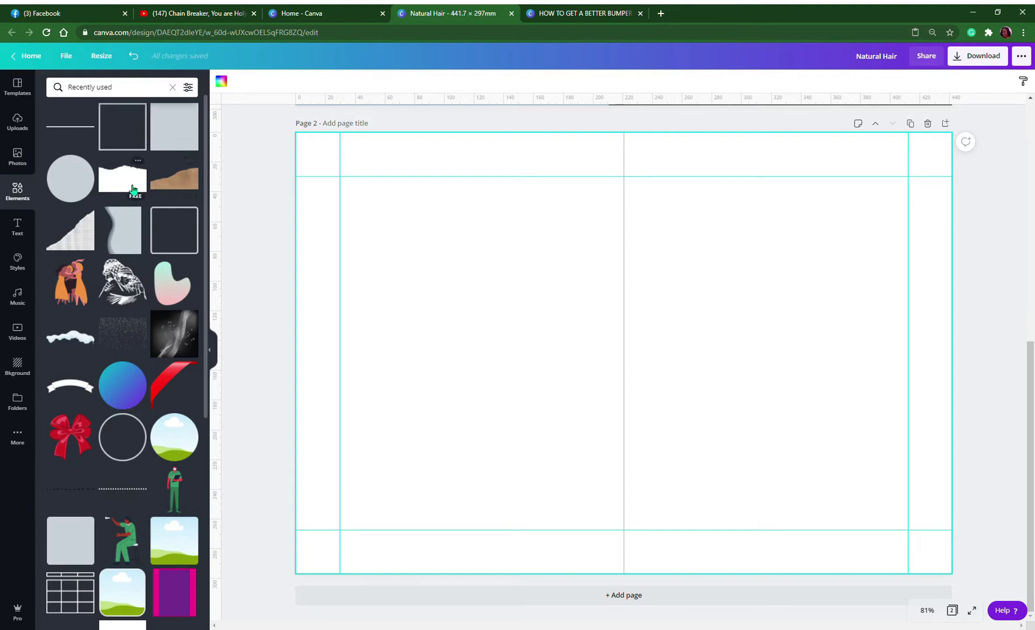
click(126, 188)
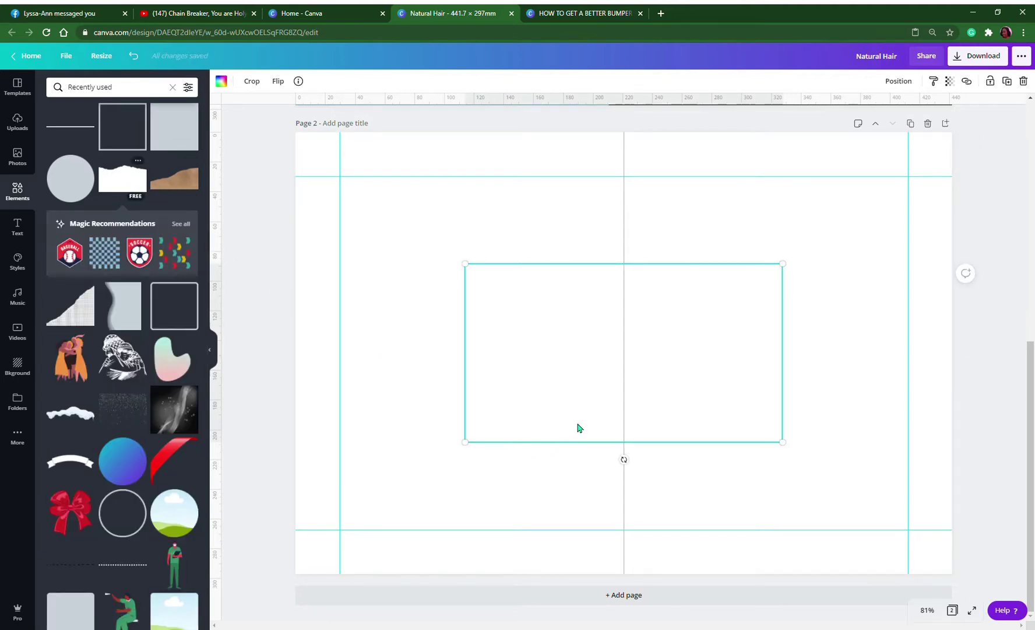
Set page 2's background to black and move the white torn-paper graphic to the page's right half.
click(333, 266)
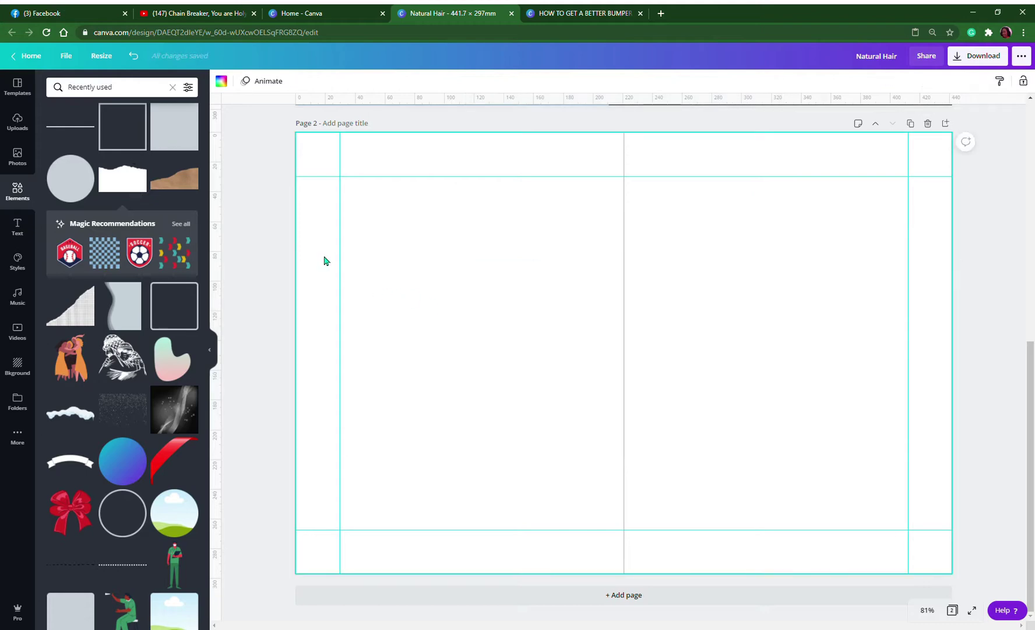
click(222, 81)
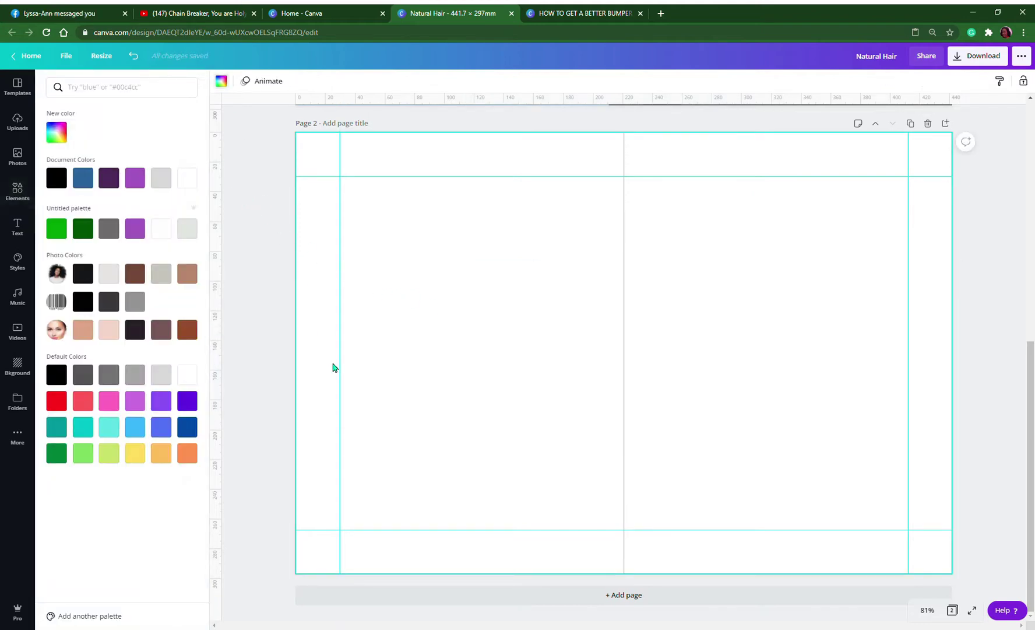
click(59, 379)
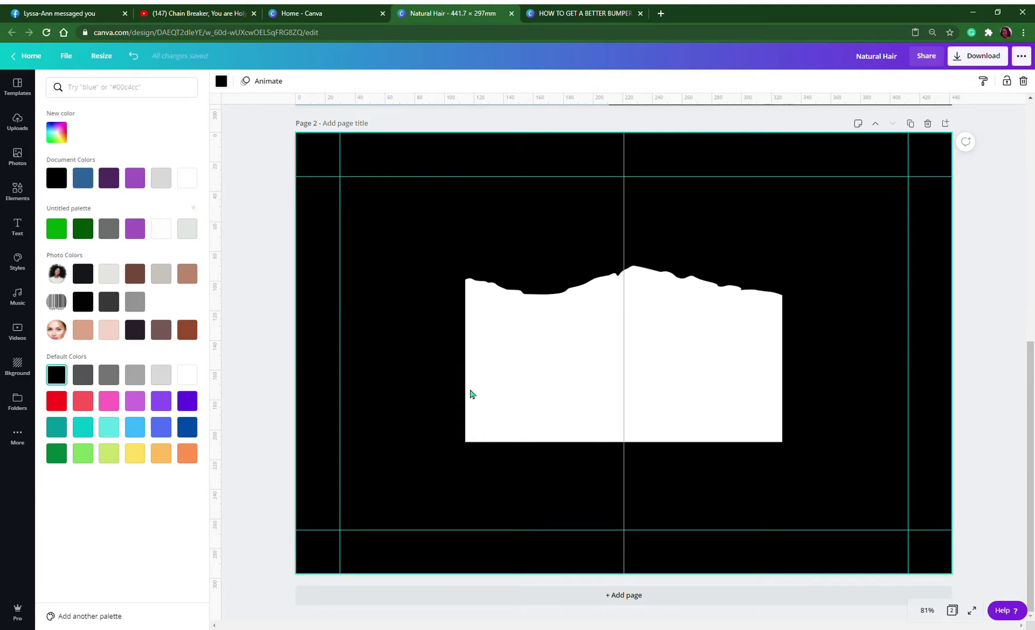
click(692, 399)
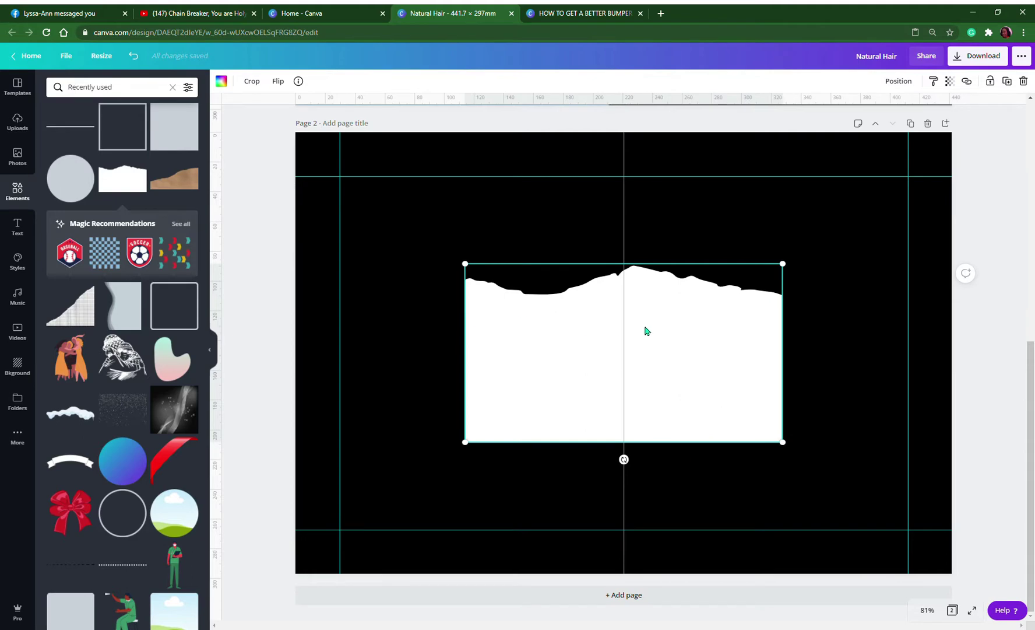
drag(678, 337, 848, 335)
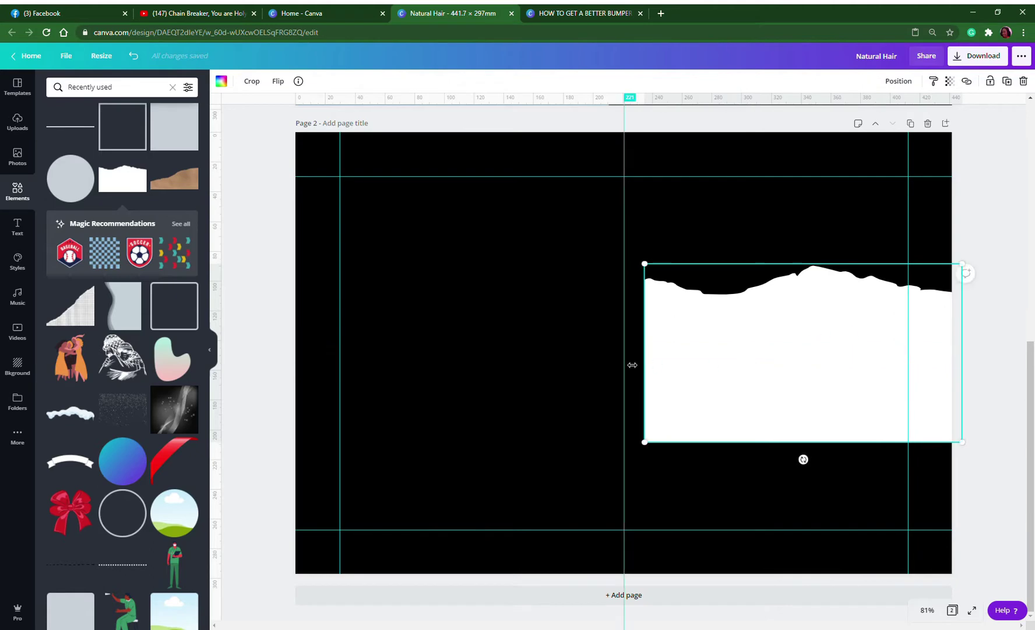
Move page 1's black spine rectangle to the middle of page 2, covering its full height, and recolor it with the reddish-brown photo color.
scroll(465, 326, up, 1)
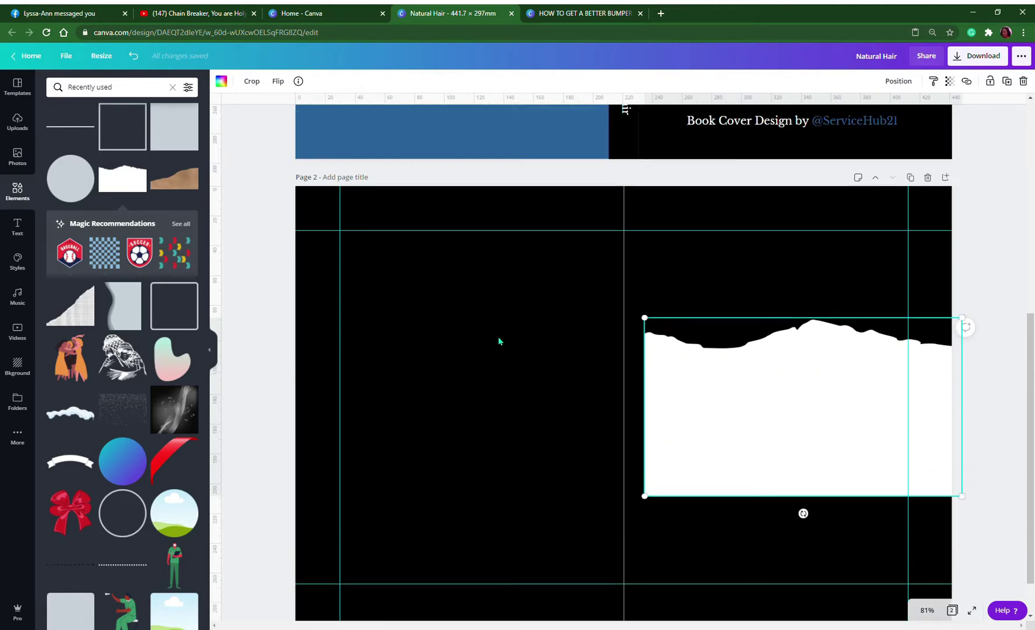
scroll(465, 416, up, 1)
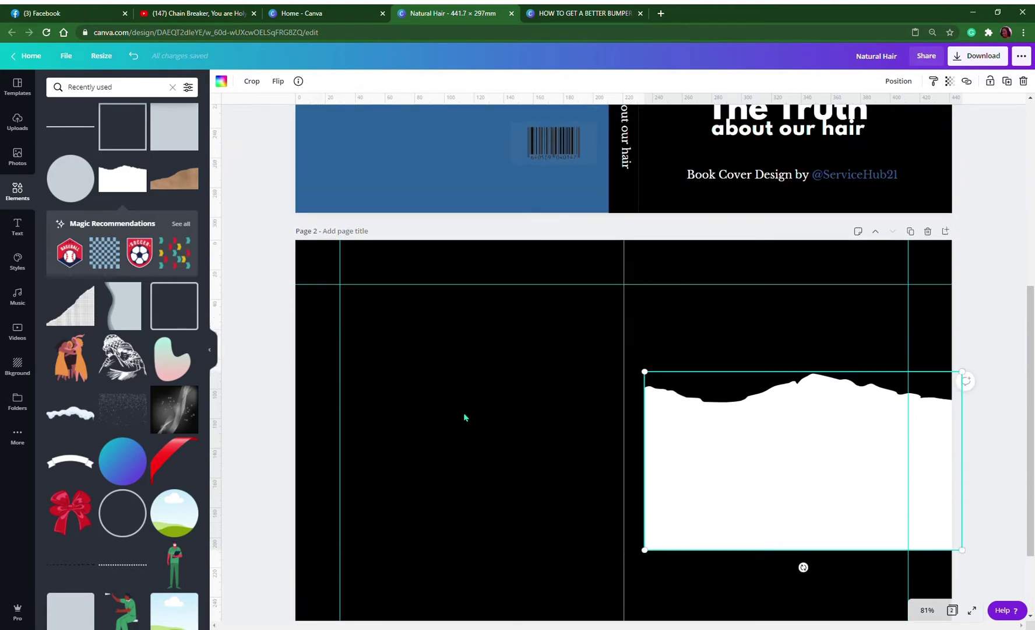
click(619, 199)
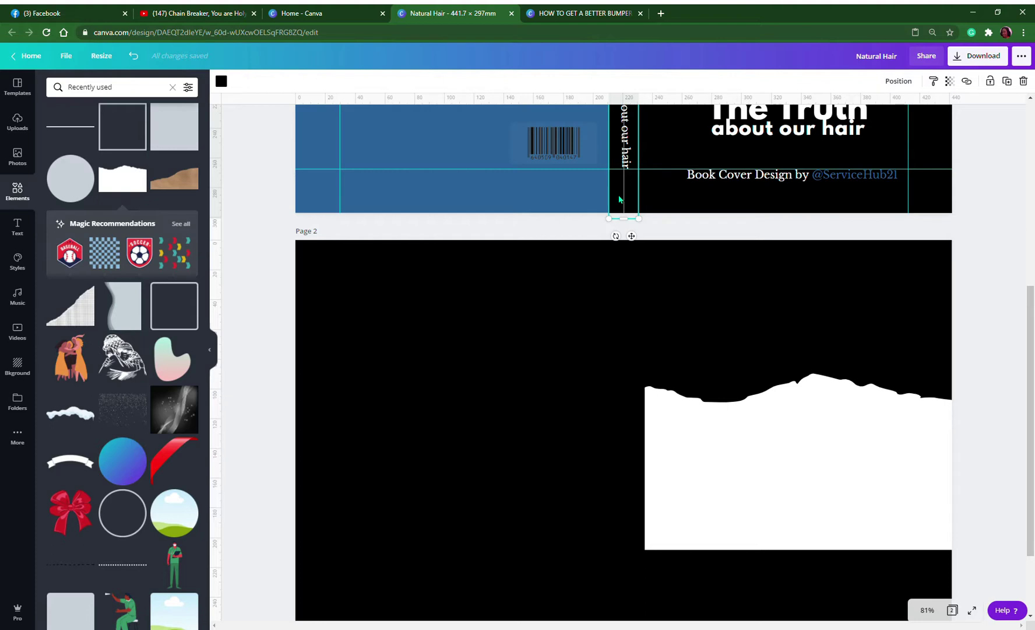
drag(625, 222, 618, 606)
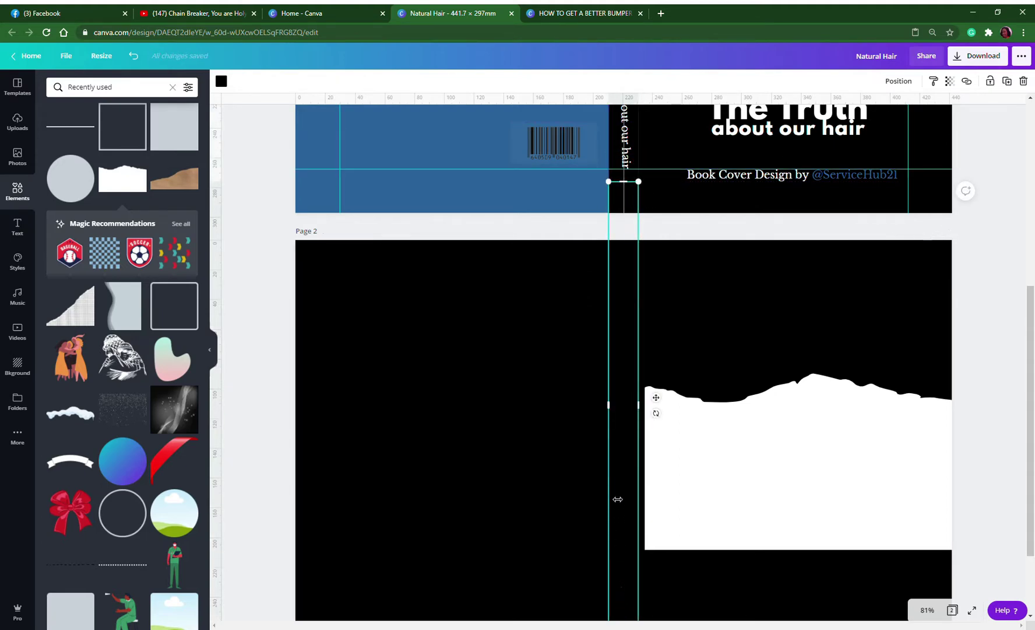
scroll(627, 382, down, 2)
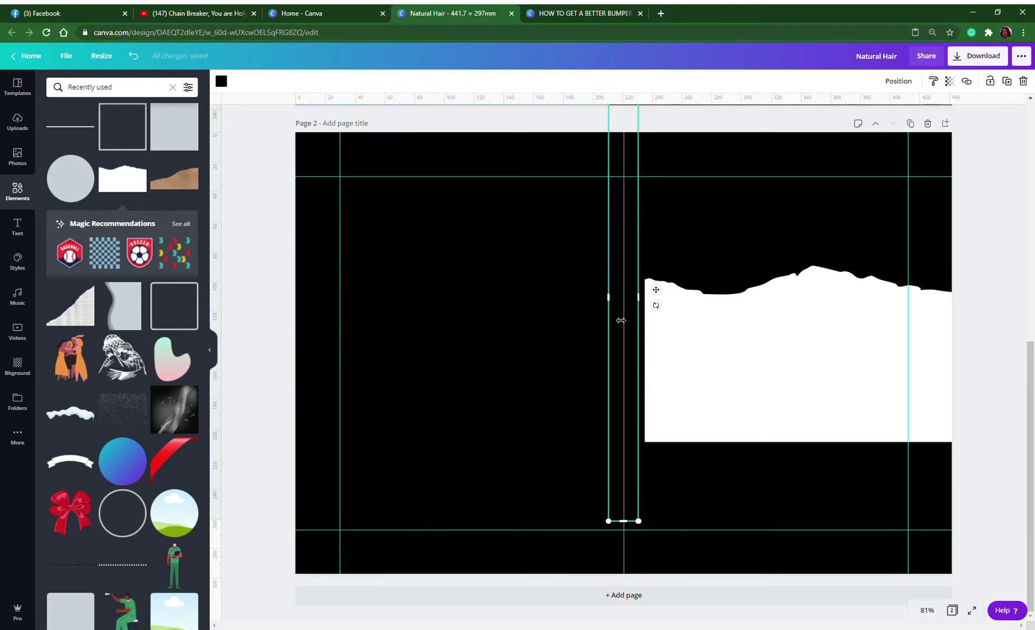
drag(629, 319, 633, 374)
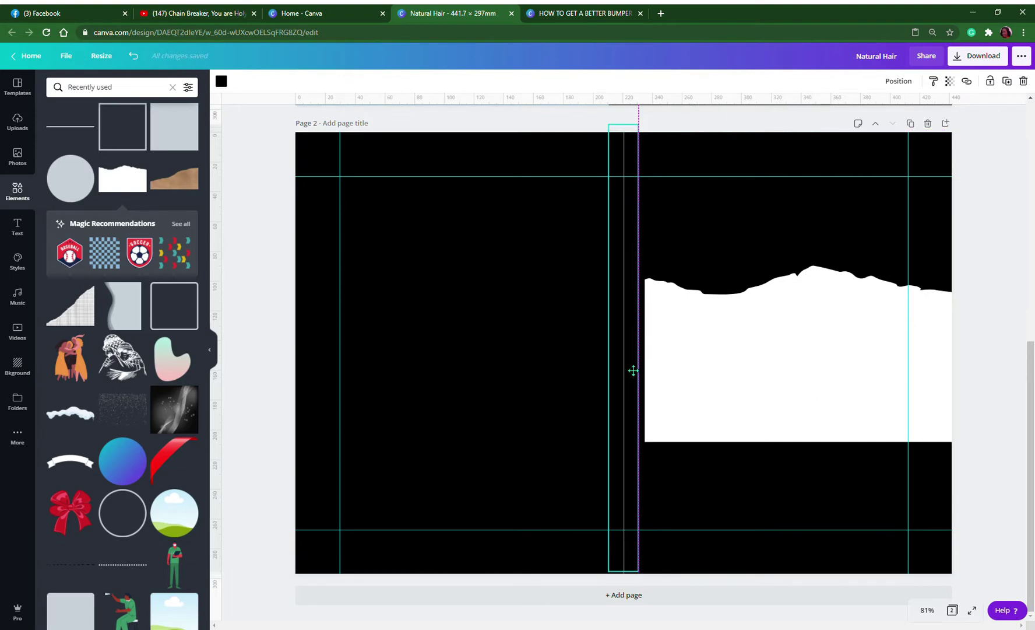
drag(634, 373, 634, 374)
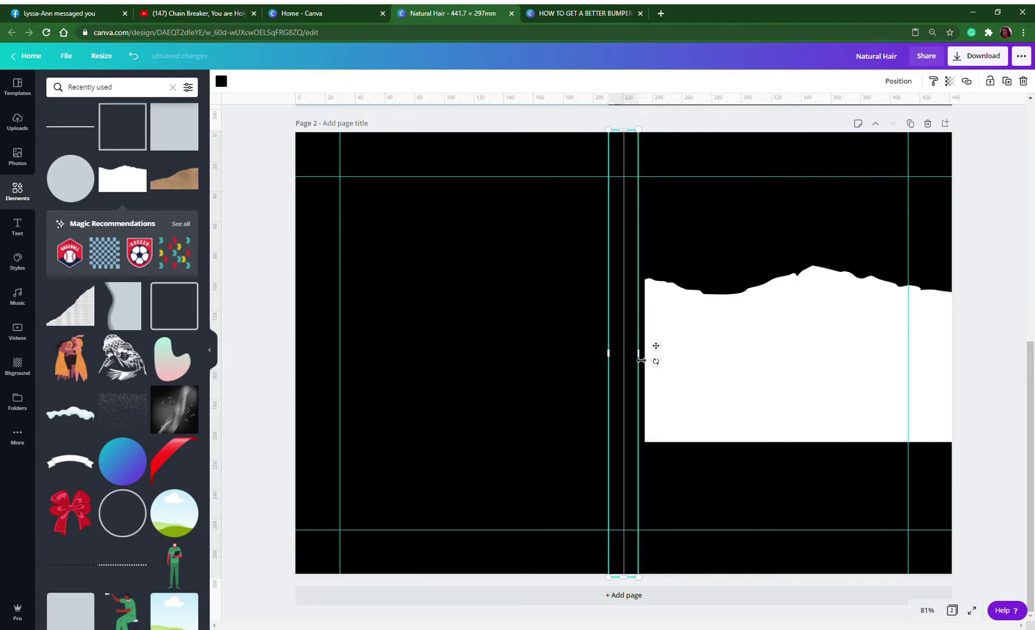
click(221, 81)
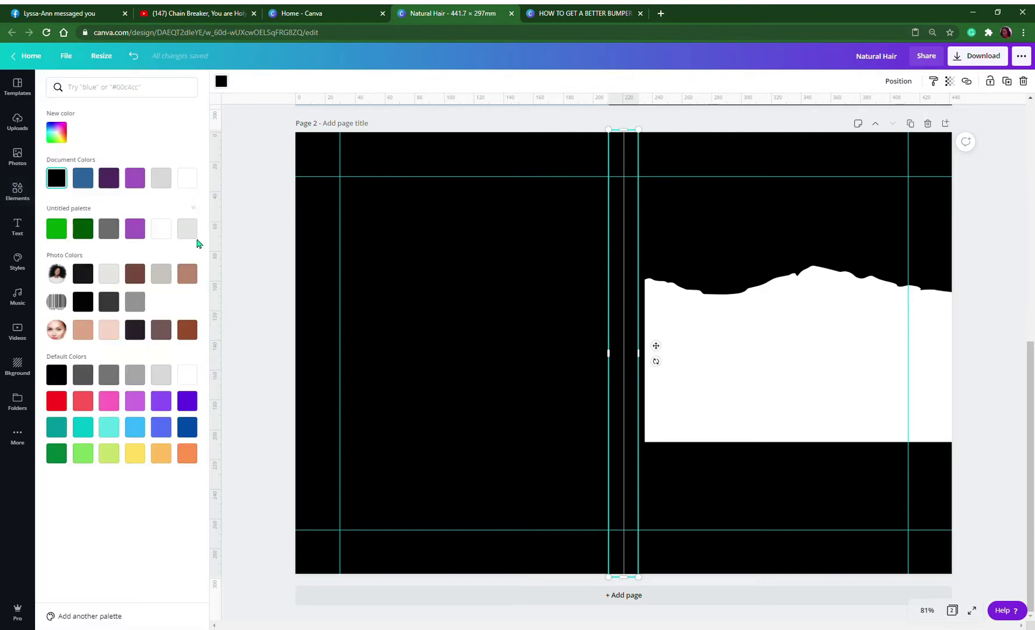
click(187, 329)
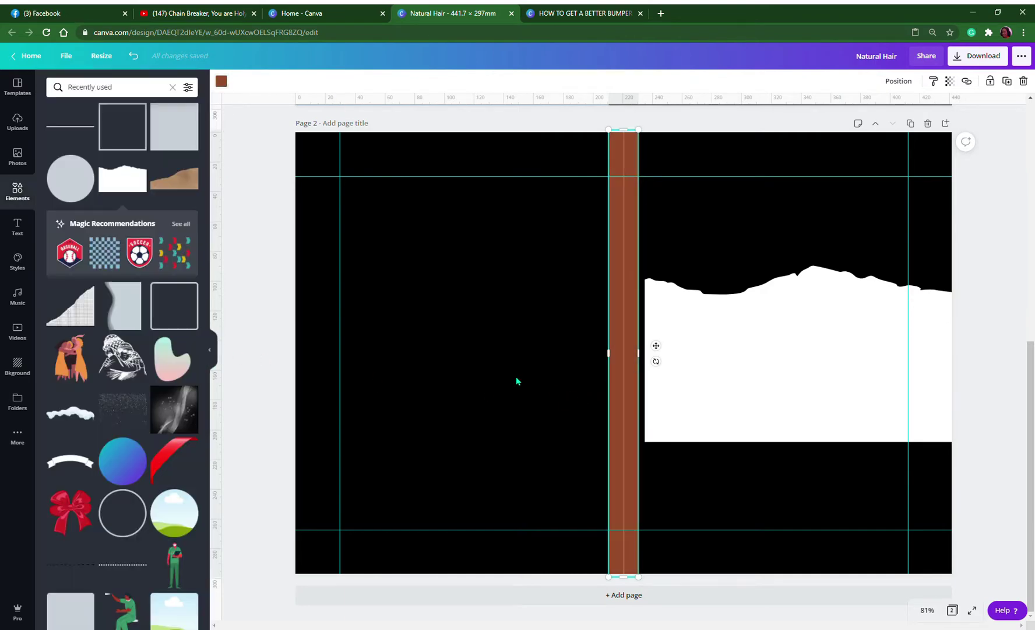
Move the white torn-paper graphic to the bottom of the front cover, flush with the spine's right edge.
click(730, 407)
drag(726, 412, 729, 535)
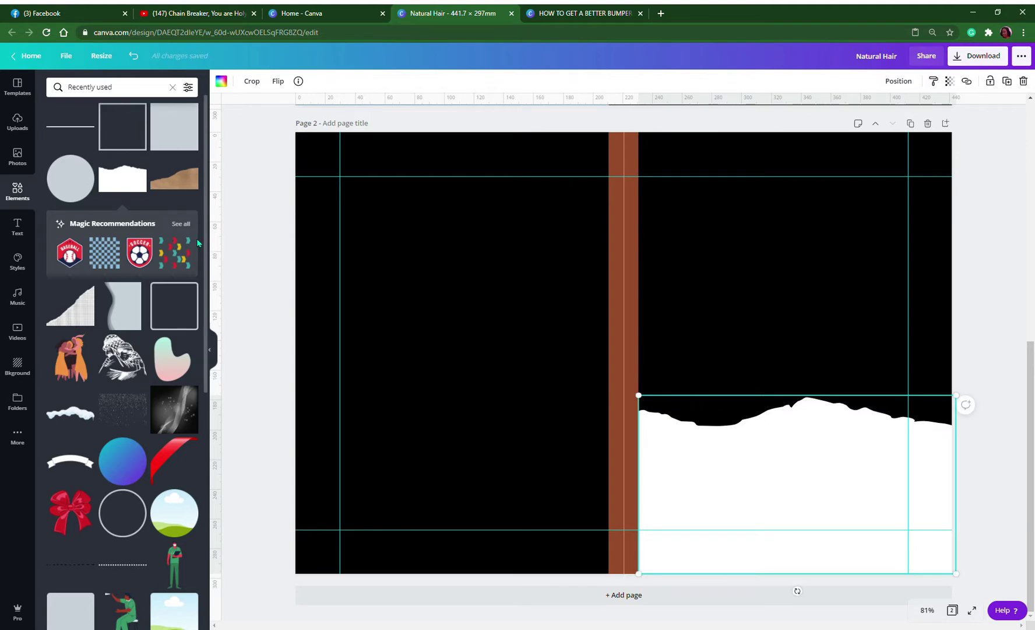
Try out the brown kraft paper with one ripped side on page 2 and delete it.
click(181, 188)
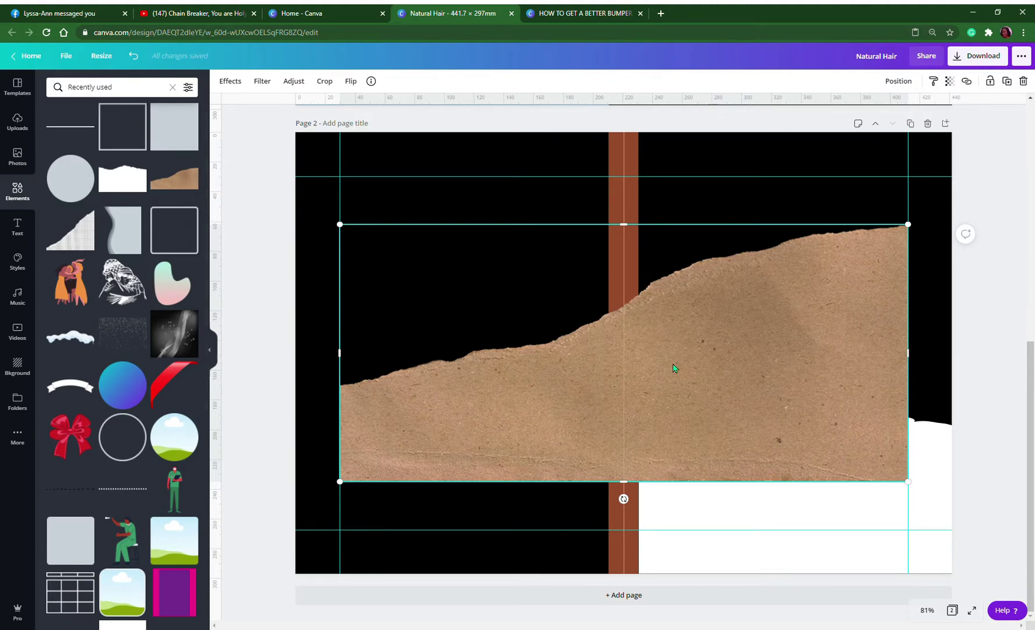
key(Delete)
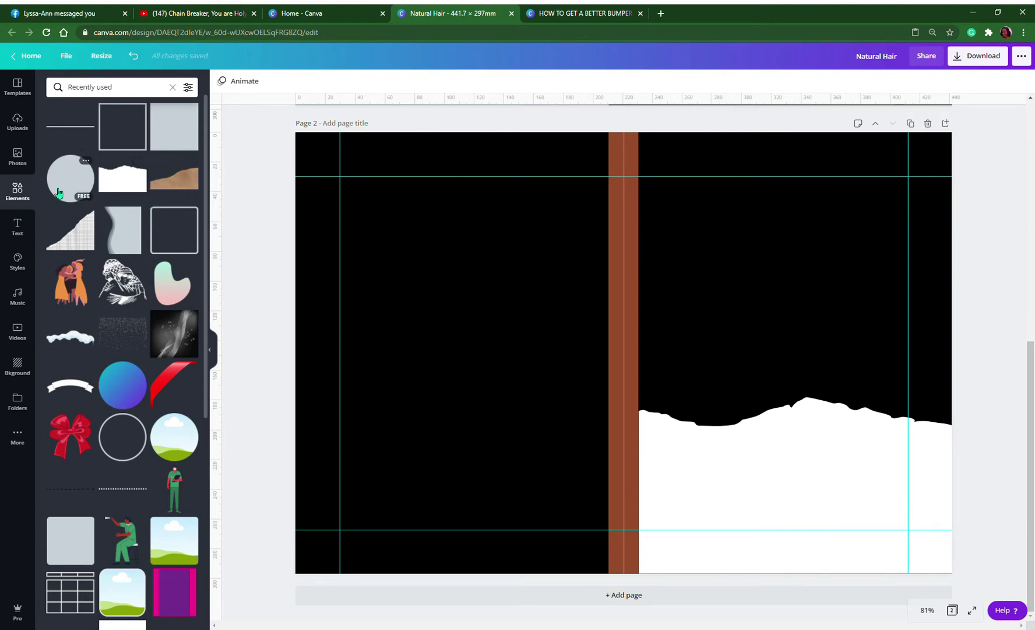
Look for elements similar to the brown kraft paper and view more graphics by its creator, sketchify.
click(189, 160)
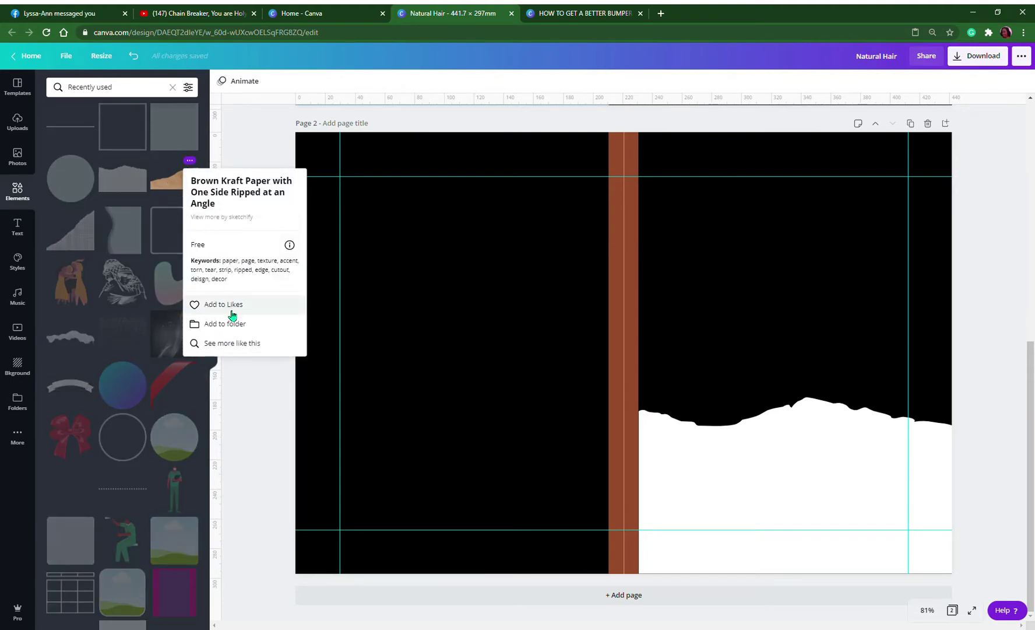
click(232, 344)
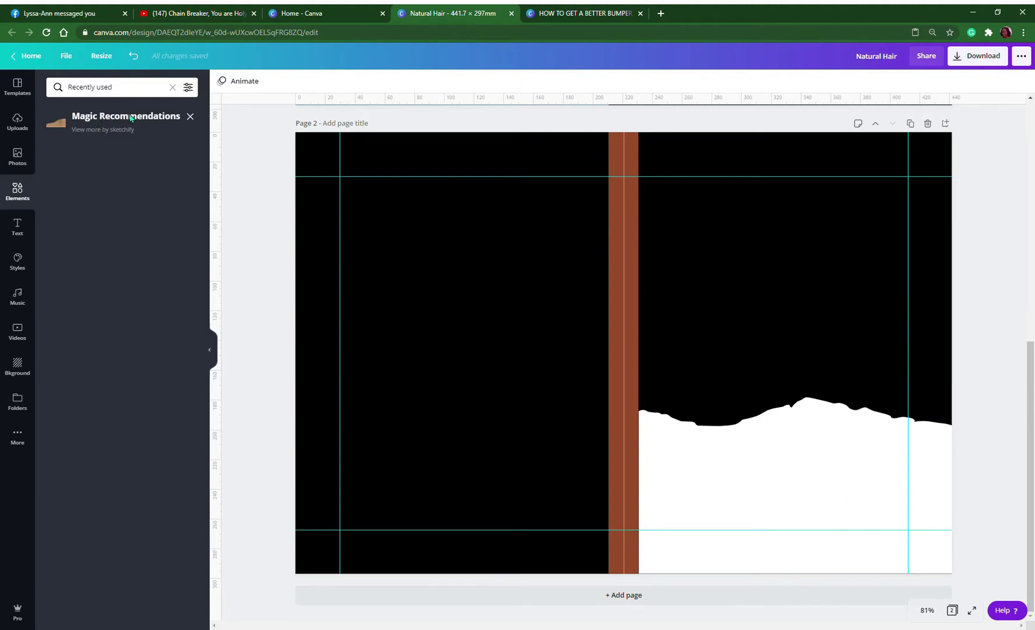
click(91, 132)
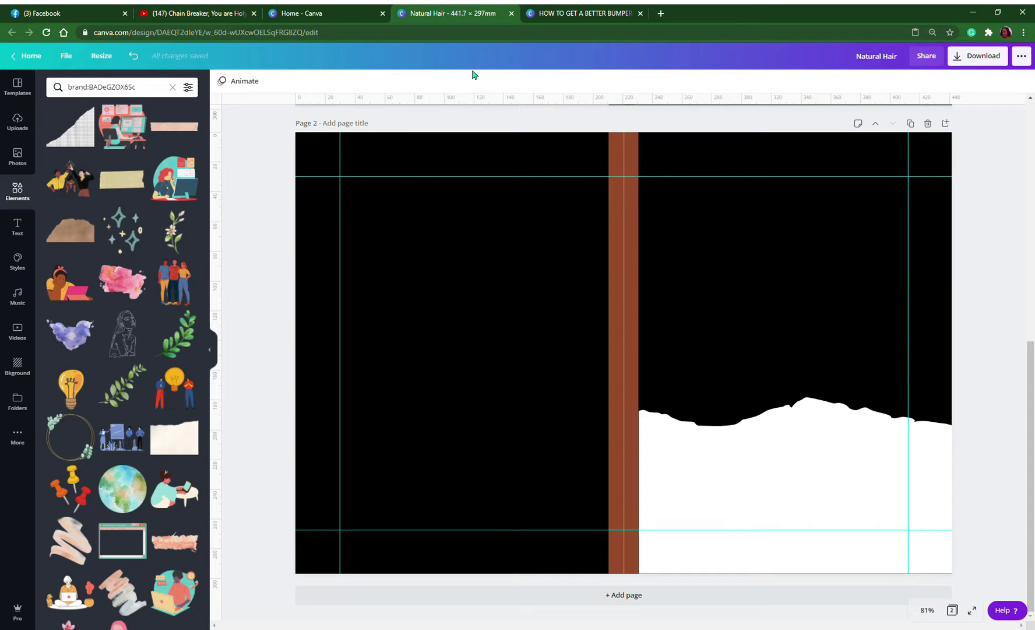
key(alt+d)
key(alt+Return)
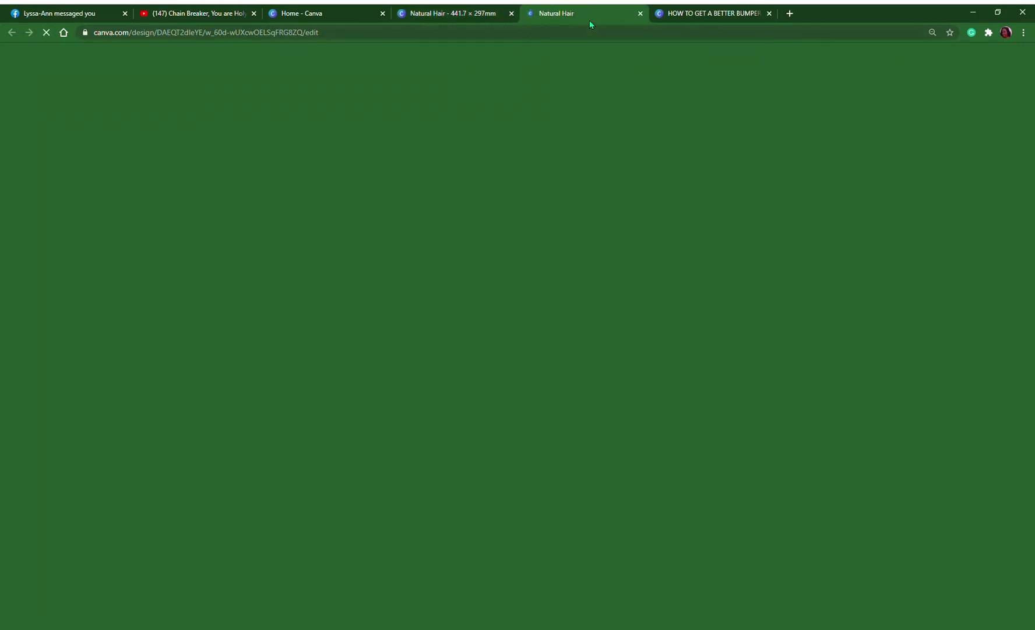
key(ctrl+w)
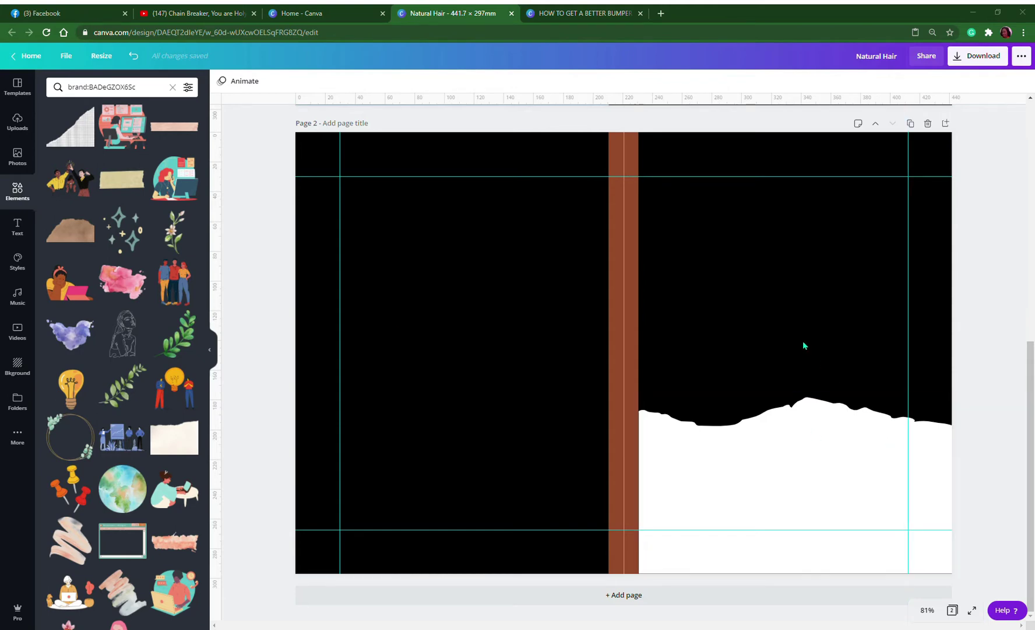
Paste the blue torn-edge shape onto page 2 and align it with the page's top-right corner, above the white torn paper.
right_click(755, 299)
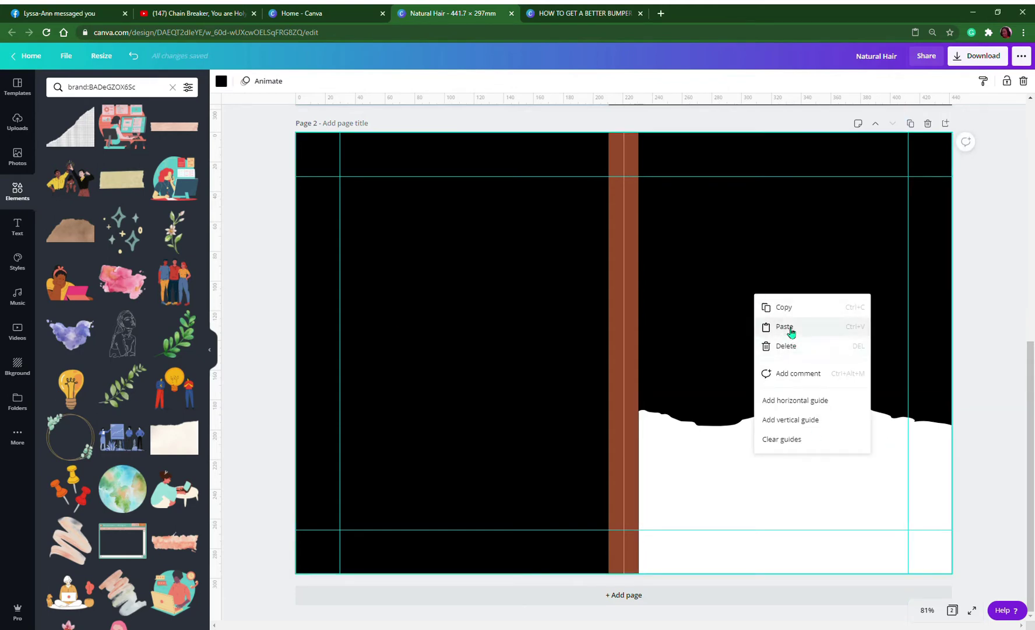
click(787, 328)
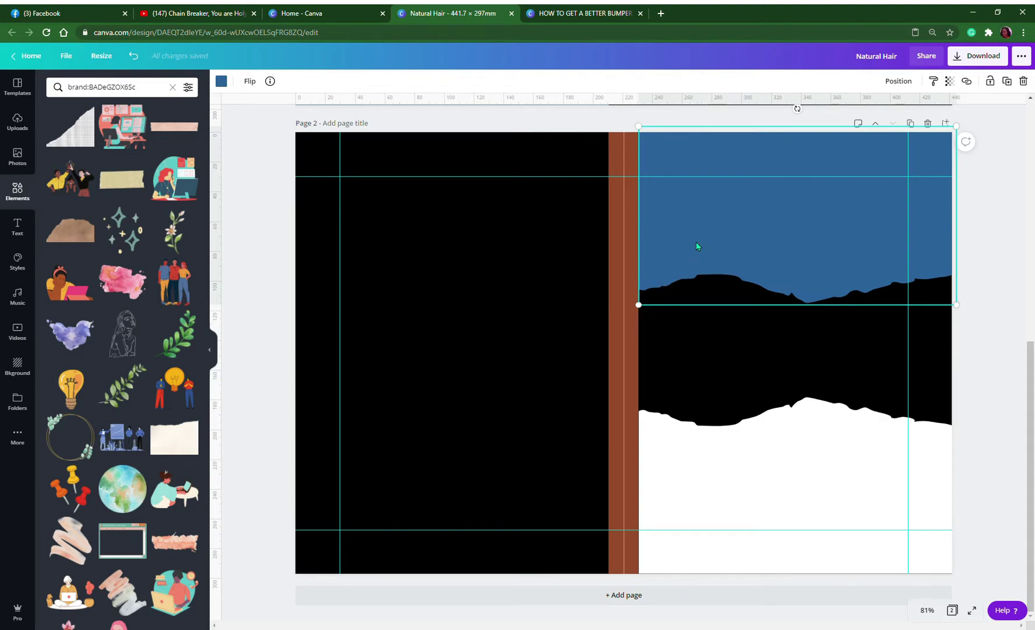
drag(695, 246, 700, 252)
click(994, 267)
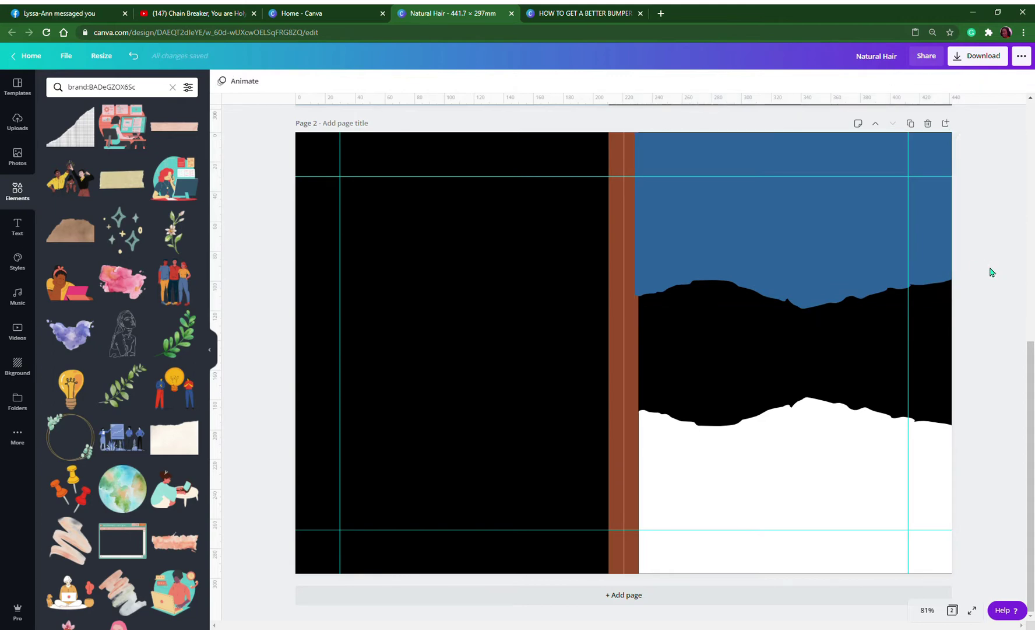
click(737, 242)
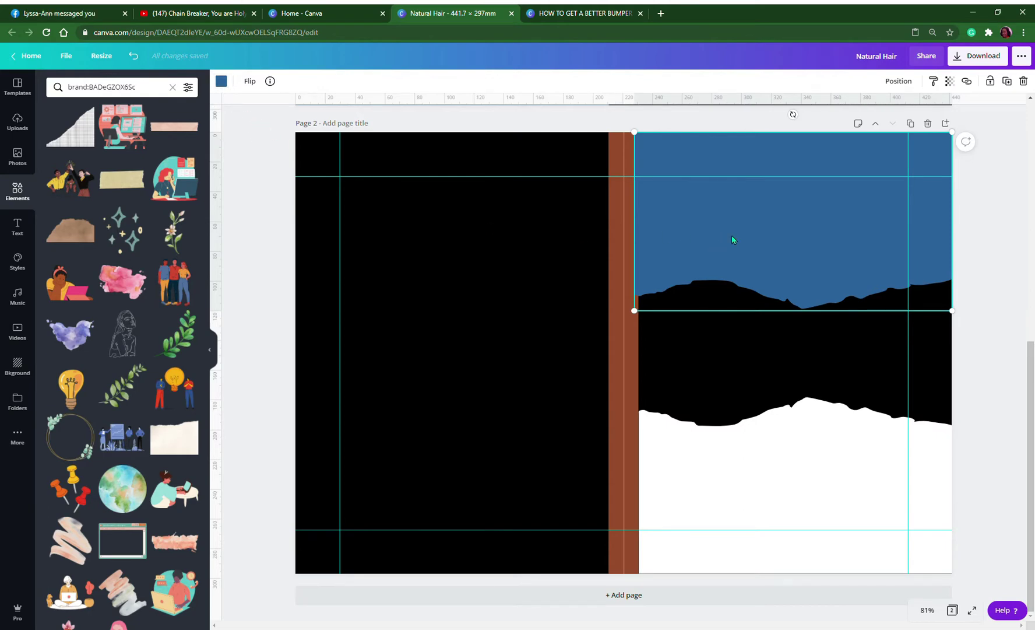
Send the blue torn-edge shape backward so that it sits behind the spine.
click(899, 81)
click(864, 114)
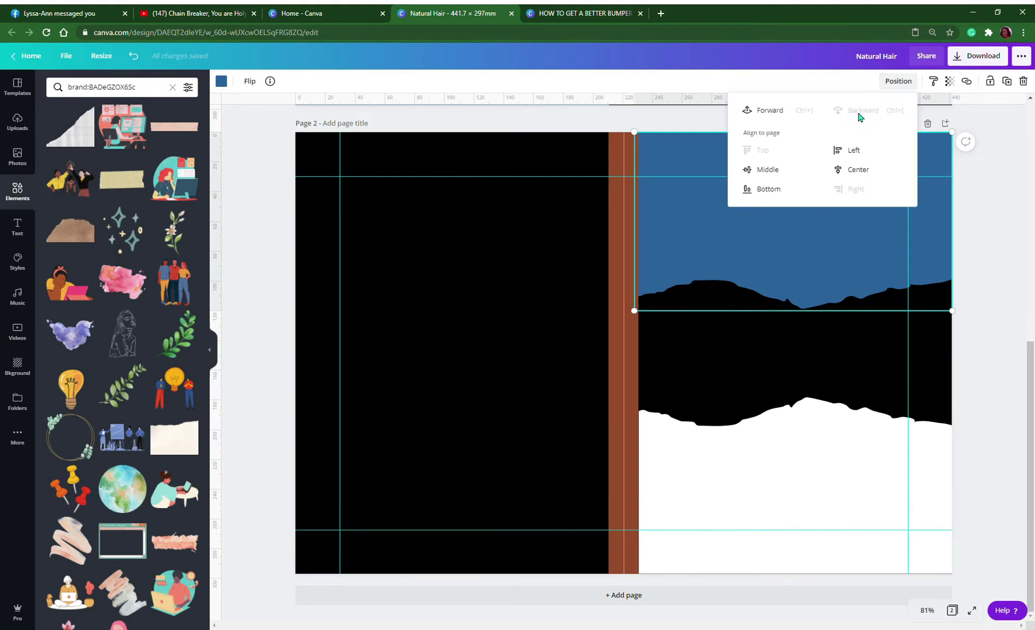
click(965, 258)
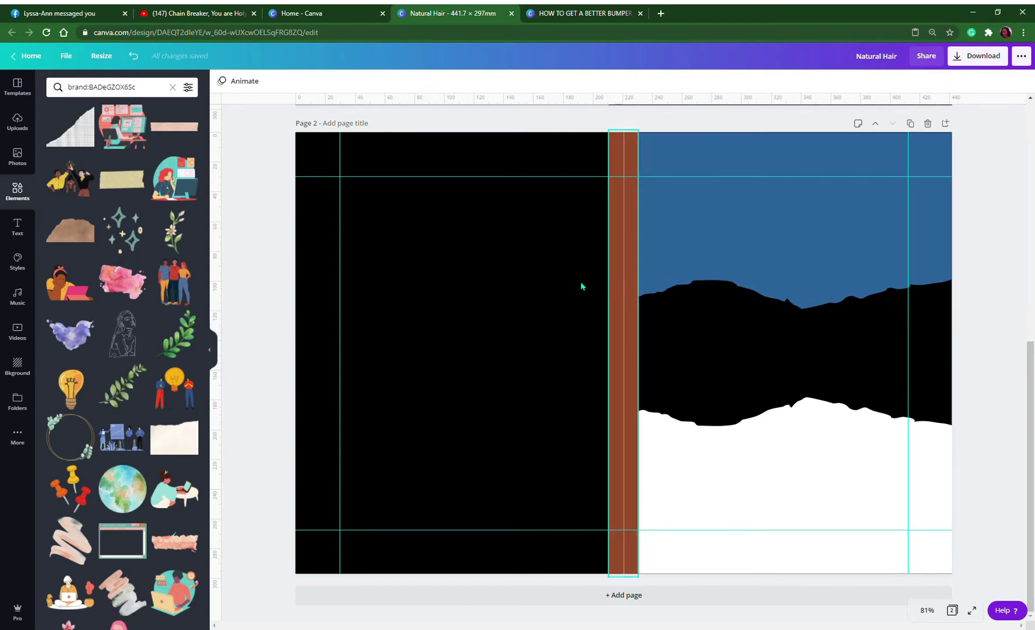
Try the blue document color as the background of page 2 and undo it.
click(480, 297)
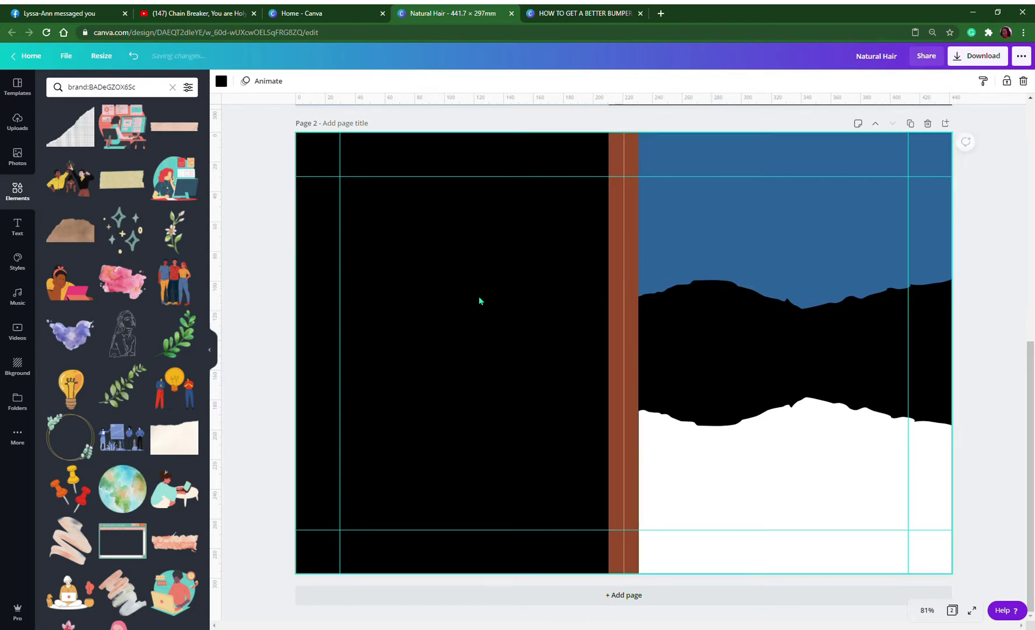
click(221, 81)
click(88, 183)
key(ctrl+z)
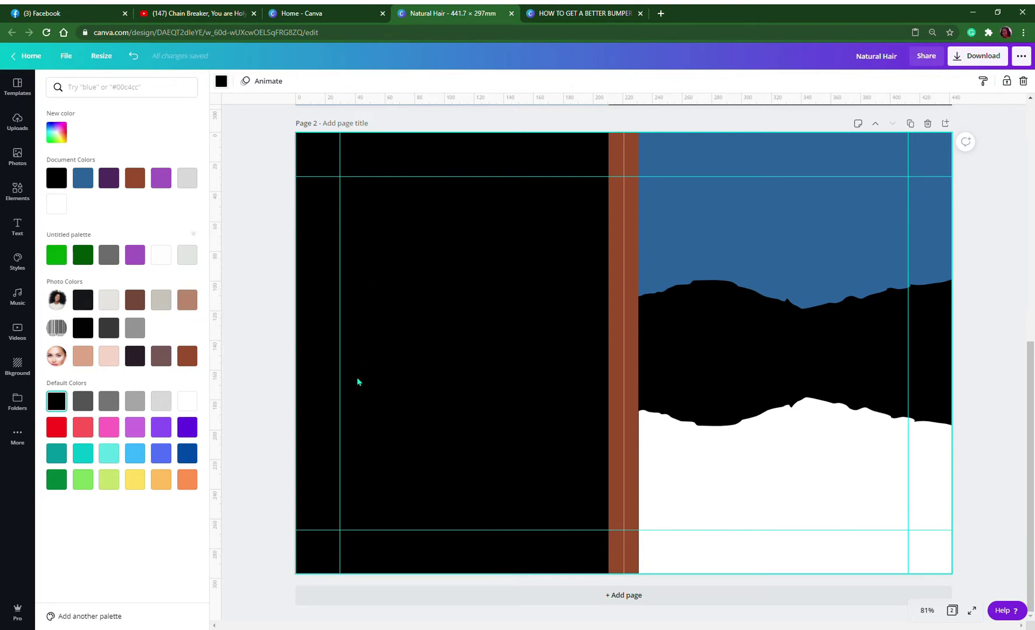
Add a blue square shape to page 2 and stretch it over the back cover, from the top-left page corner to the spine and nearly to the bottom.
click(18, 193)
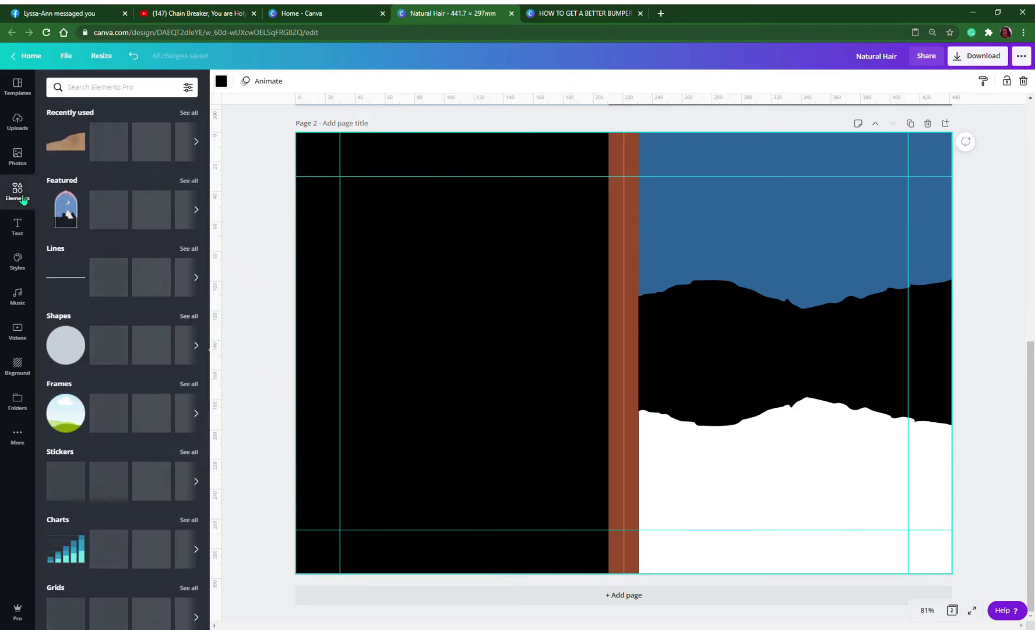
click(108, 344)
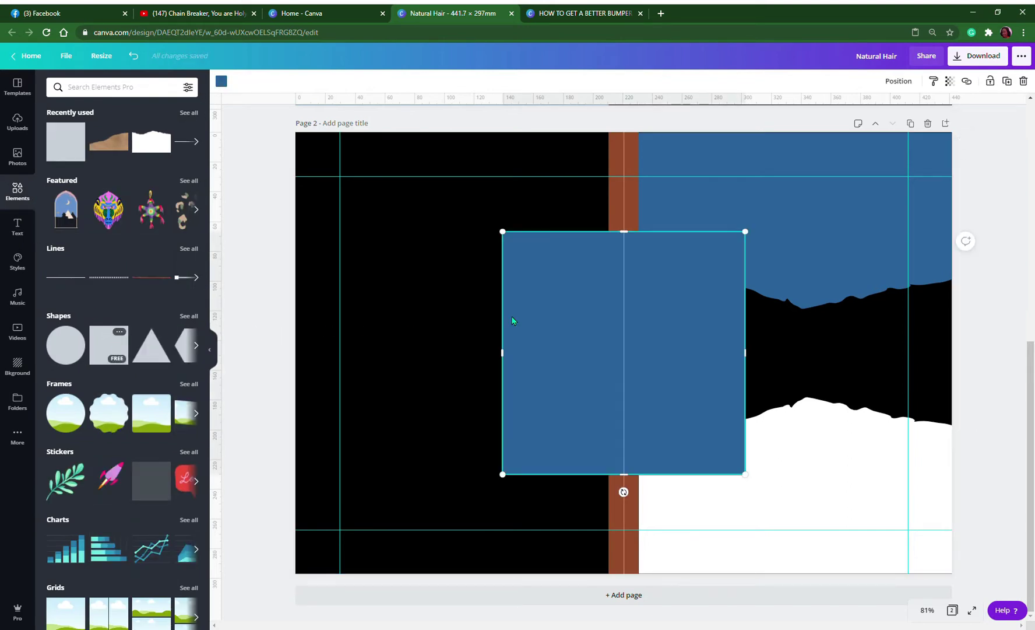
drag(539, 320, 336, 220)
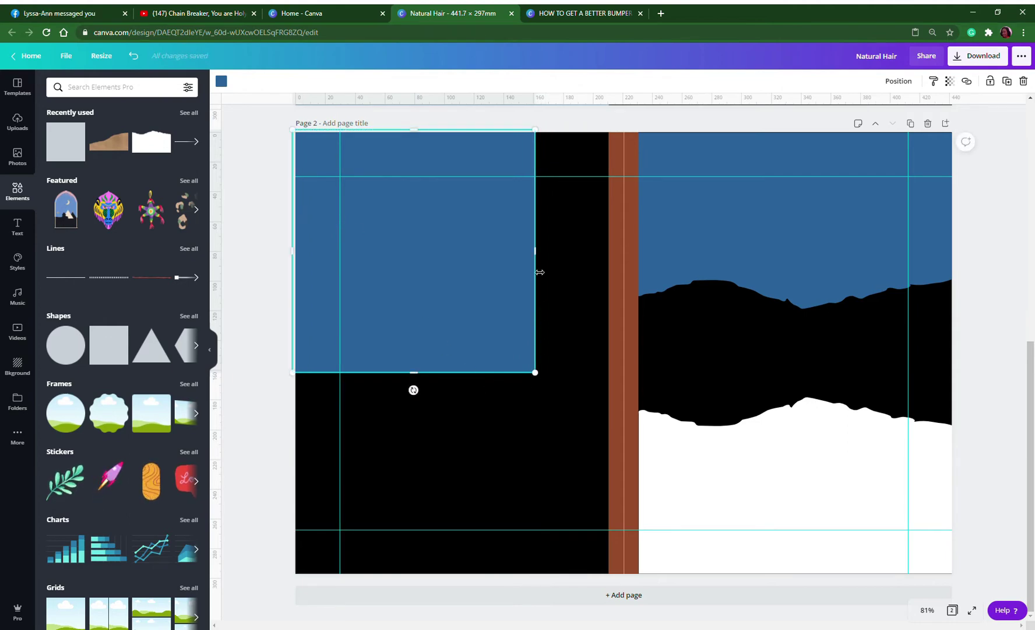
drag(544, 257, 619, 257)
drag(515, 403, 477, 382)
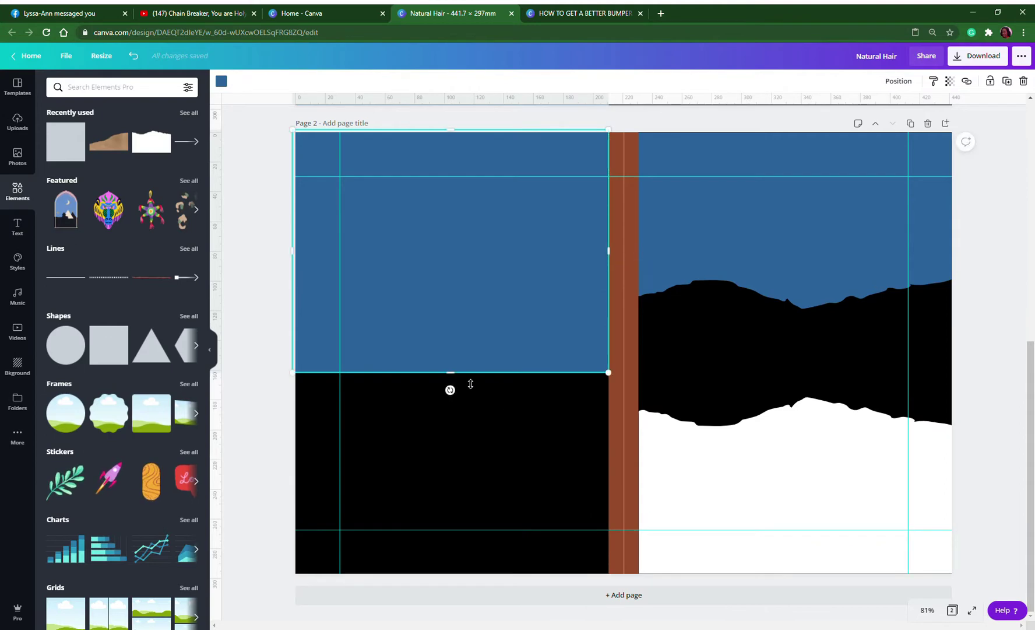
drag(463, 465, 737, 354)
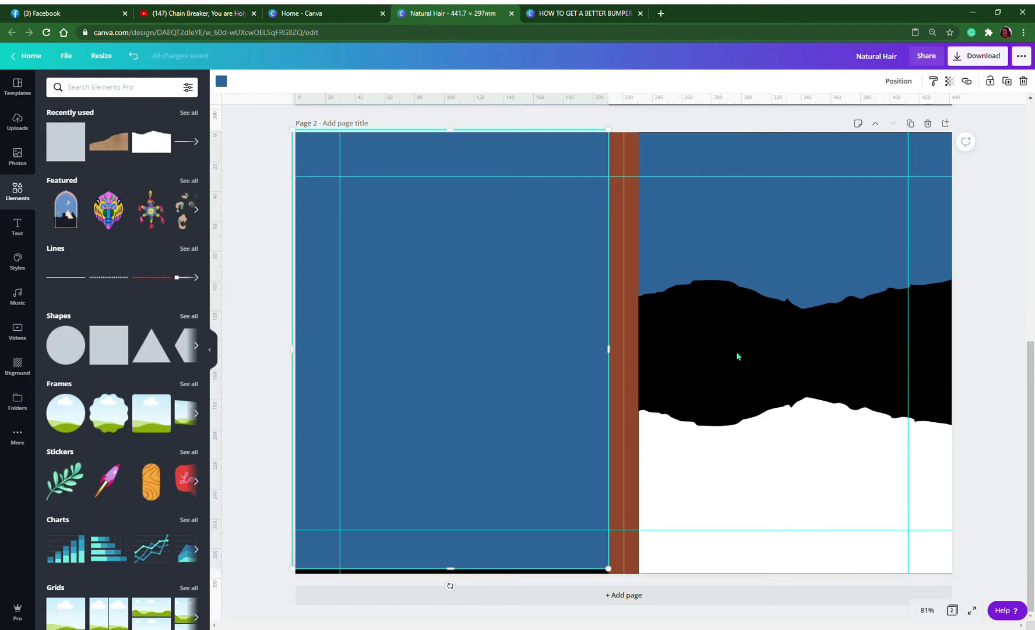
Change the background of page 2 to the purple document color.
click(737, 354)
click(222, 84)
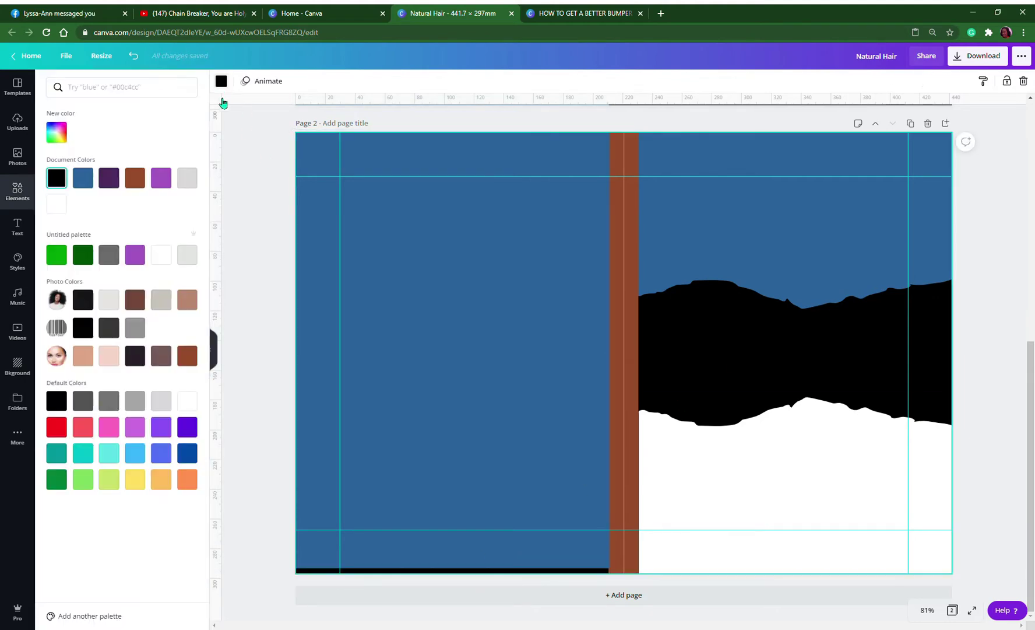
click(169, 179)
Recolor the white torn-paper graphic at the bottom of the front cover black.
click(724, 466)
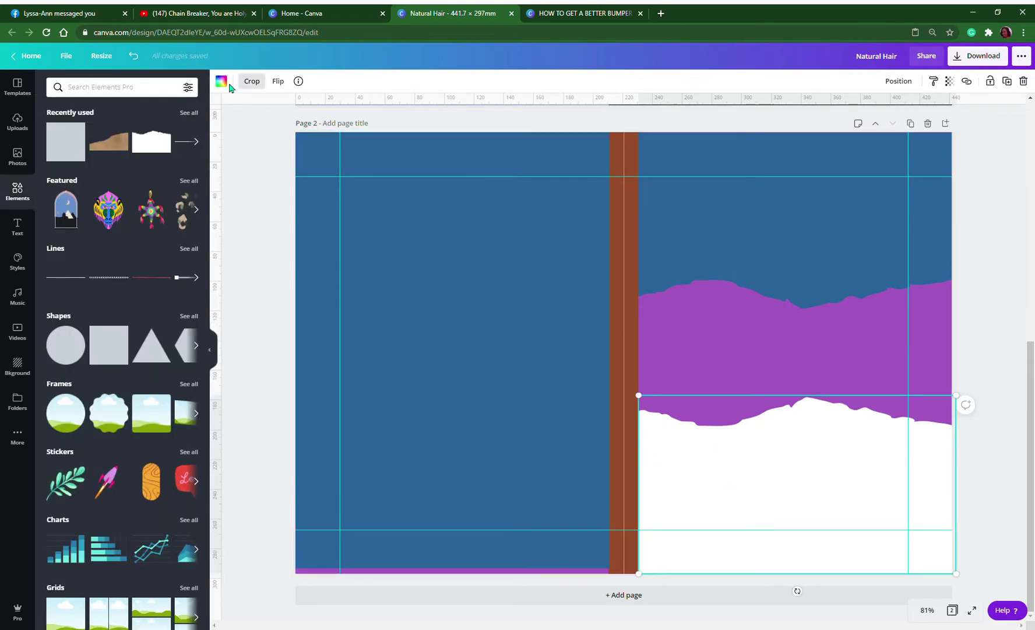
click(222, 82)
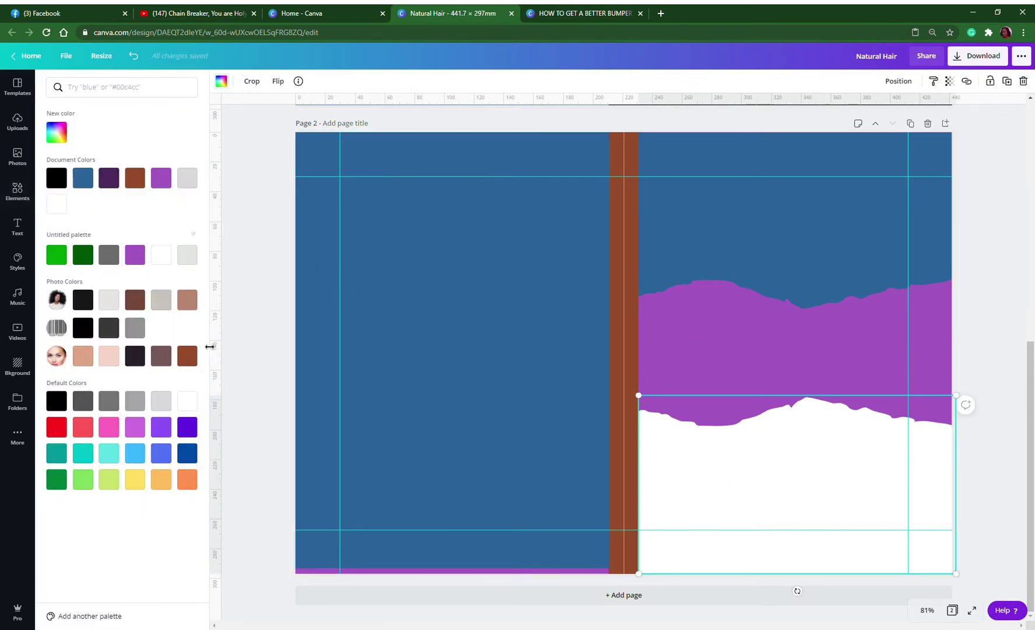
click(57, 400)
click(1007, 309)
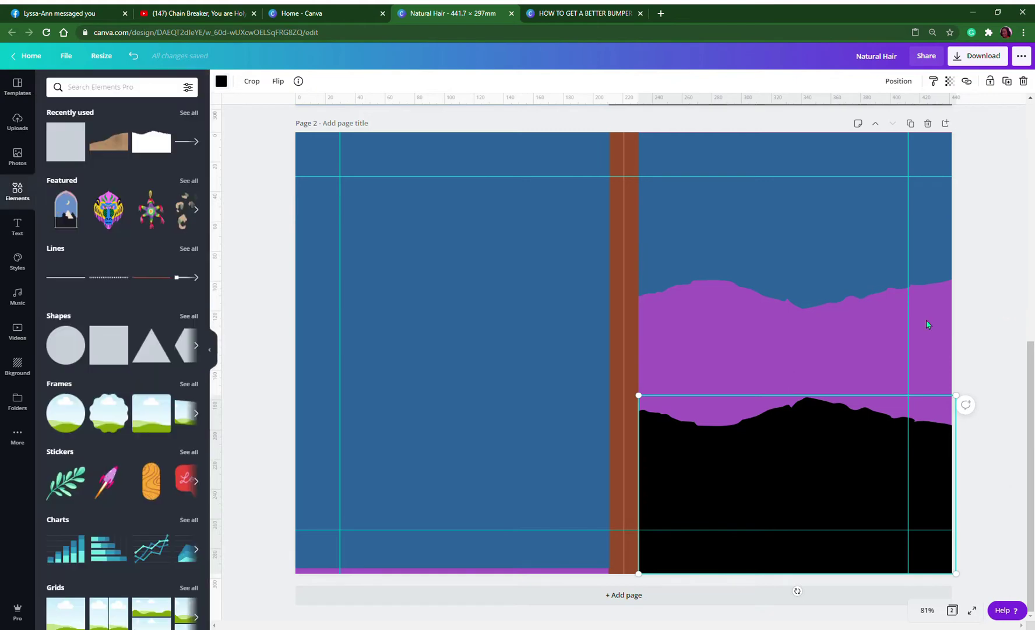
click(755, 261)
click(756, 265)
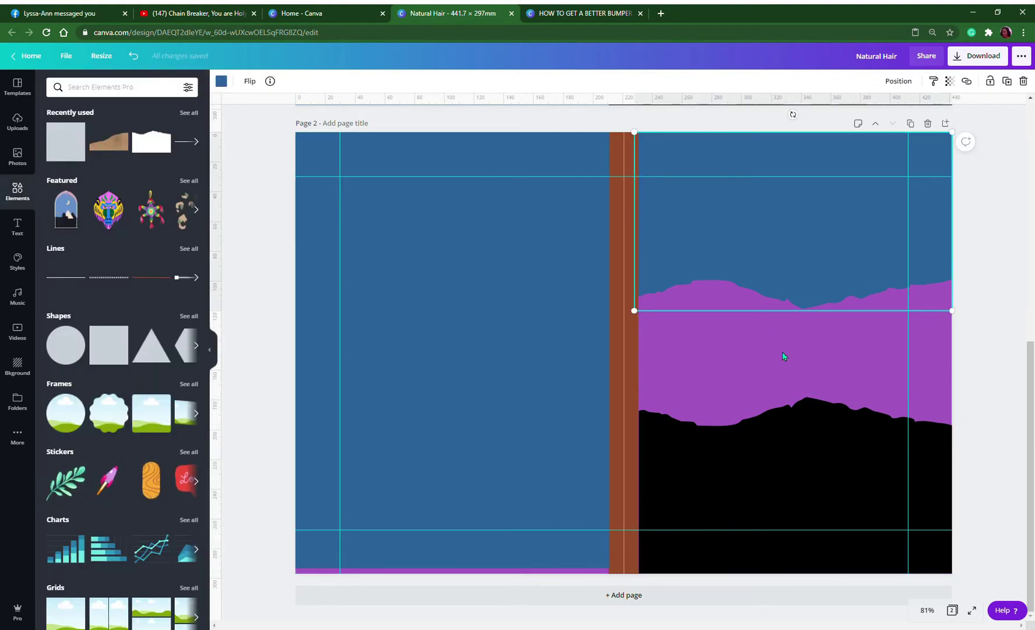
click(759, 452)
click(755, 346)
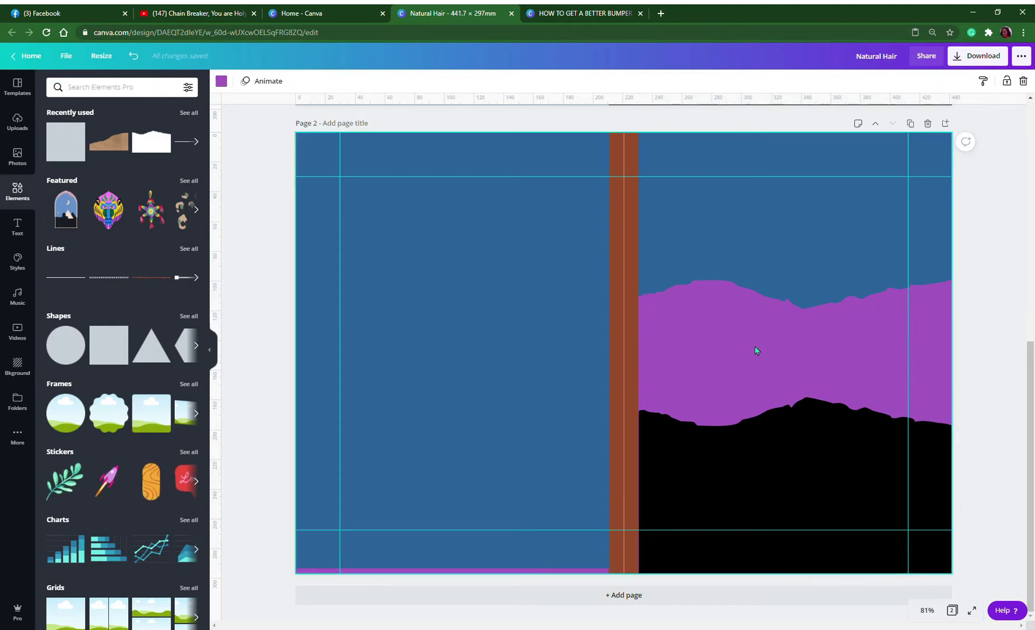
Nudge the blue back-cover rectangle down to cover the purple strip along the page's bottom edge.
click(464, 344)
drag(464, 345, 468, 350)
click(983, 296)
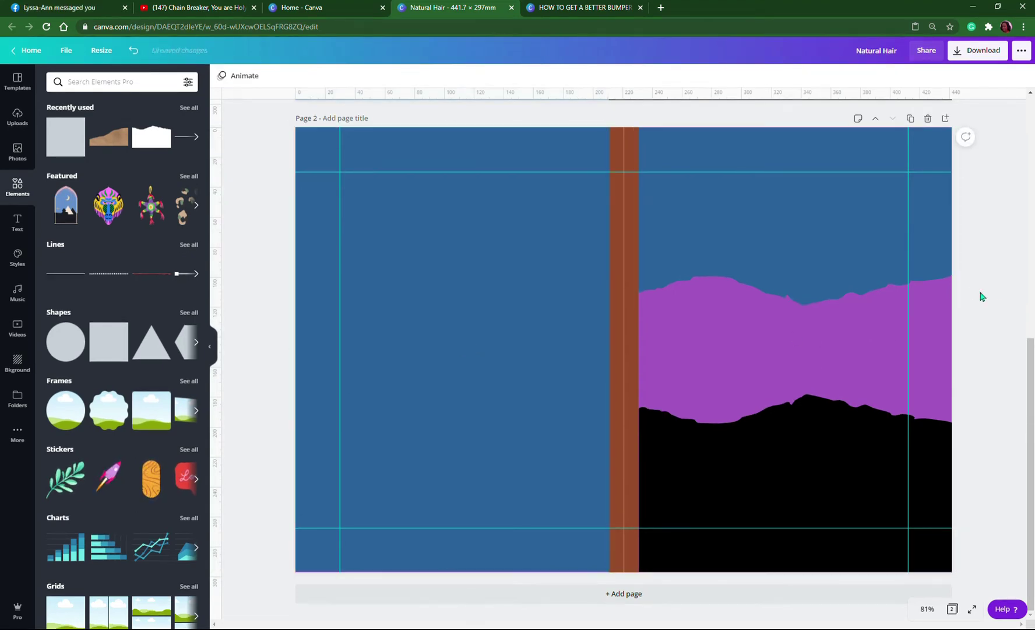
Recolor the brown spine rectangle black.
click(629, 284)
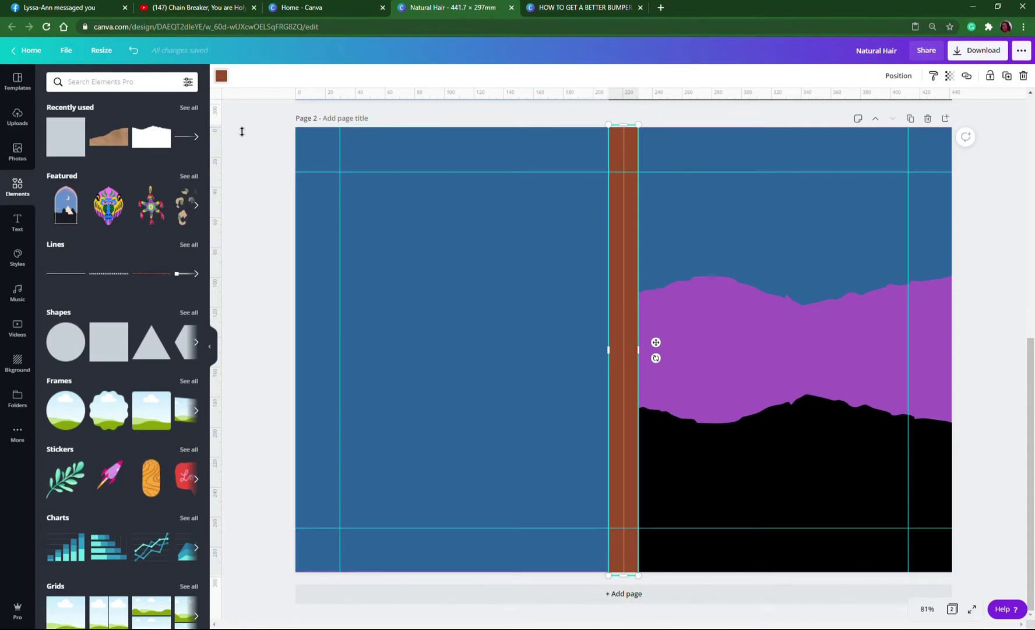
click(221, 76)
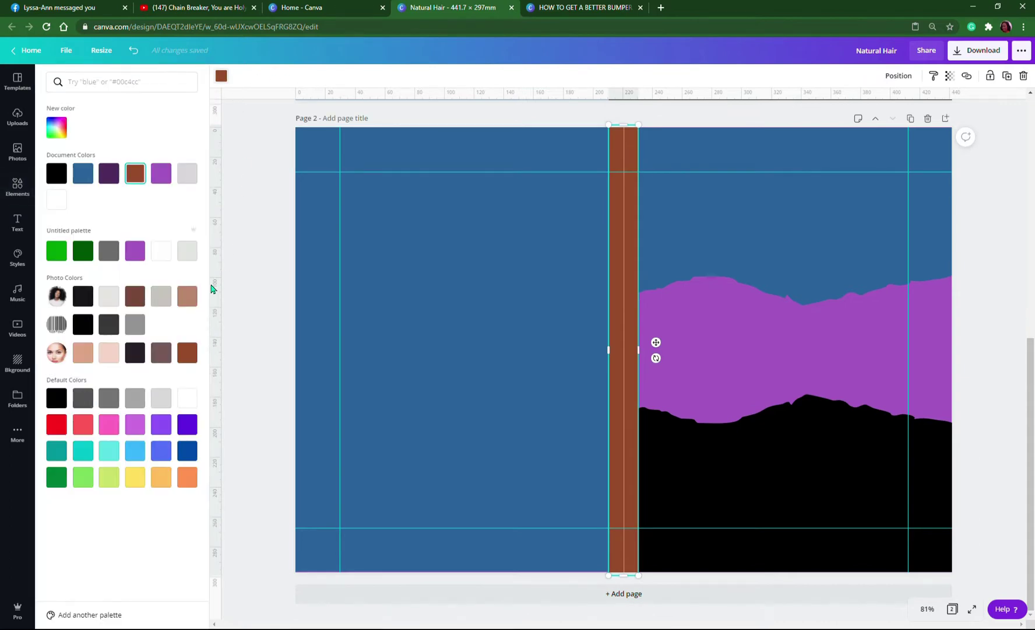
click(57, 398)
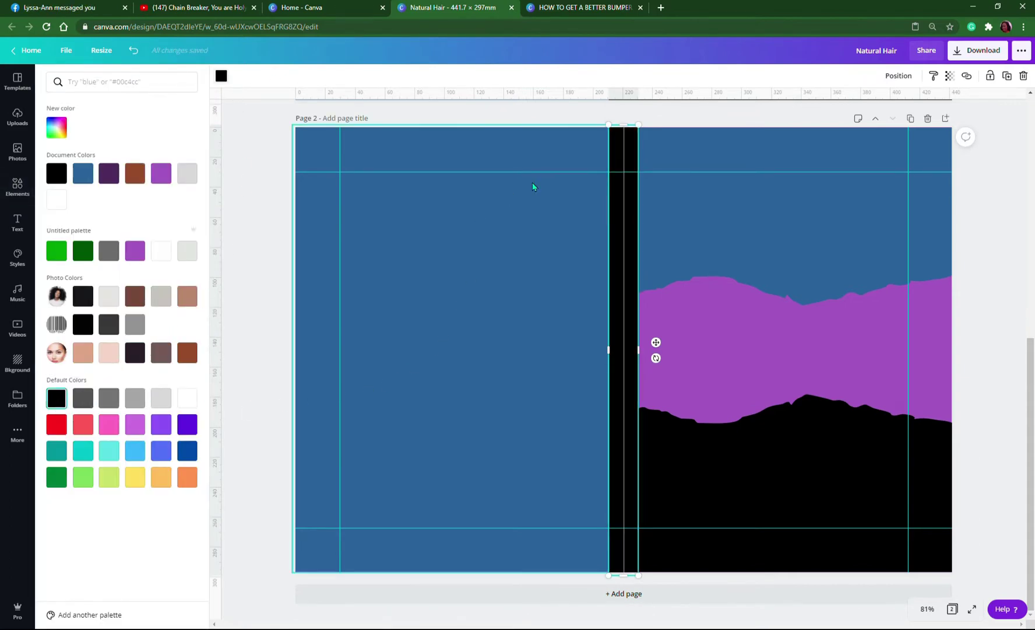
click(616, 148)
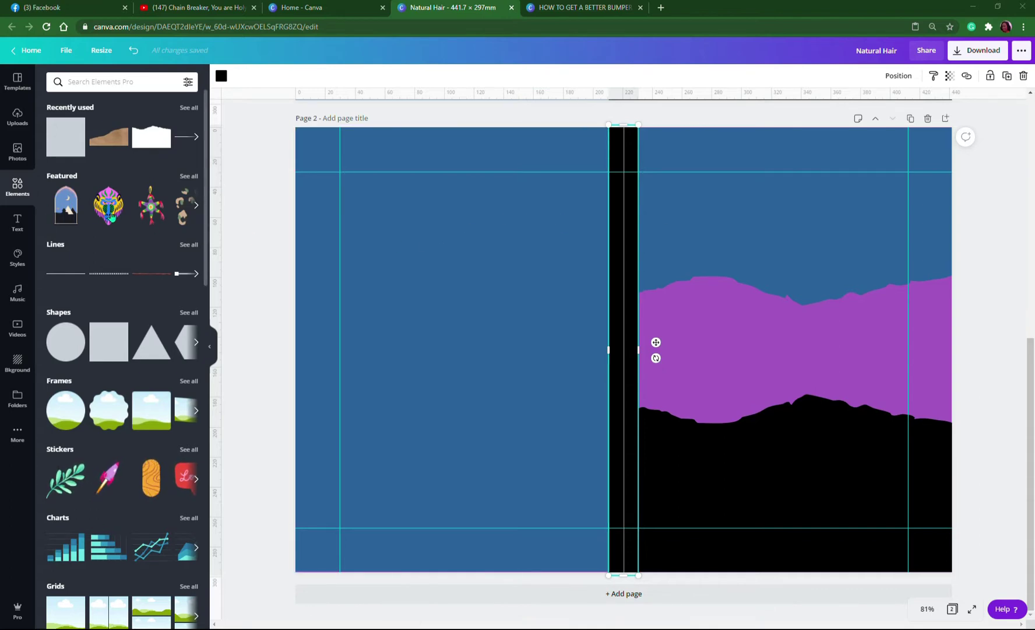
Add a heading in the blue area of the front cover and replace its text with "Natural Hair".
click(23, 225)
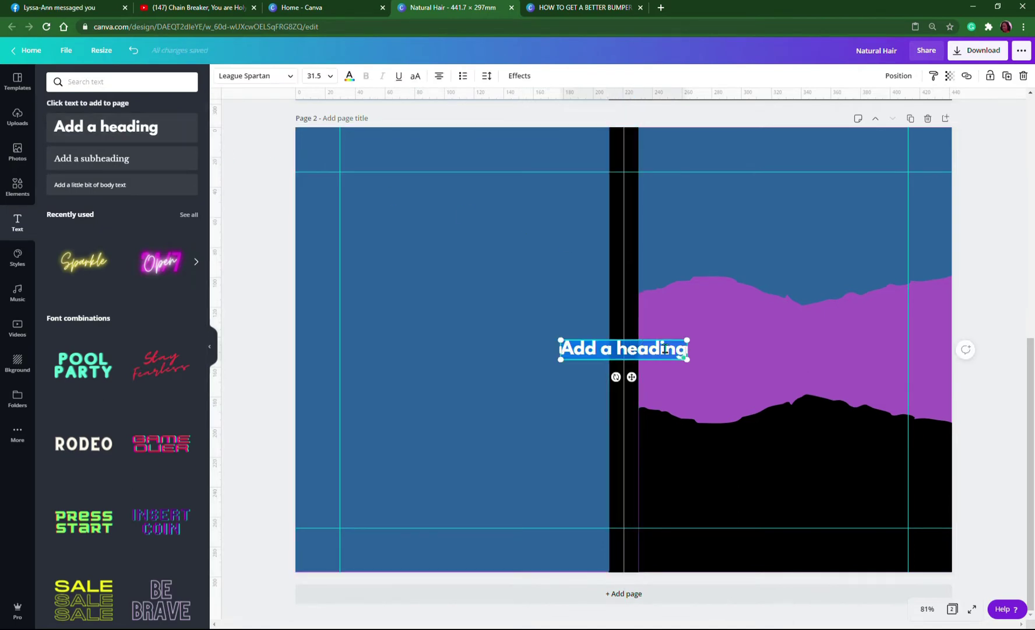
drag(664, 345, 786, 212)
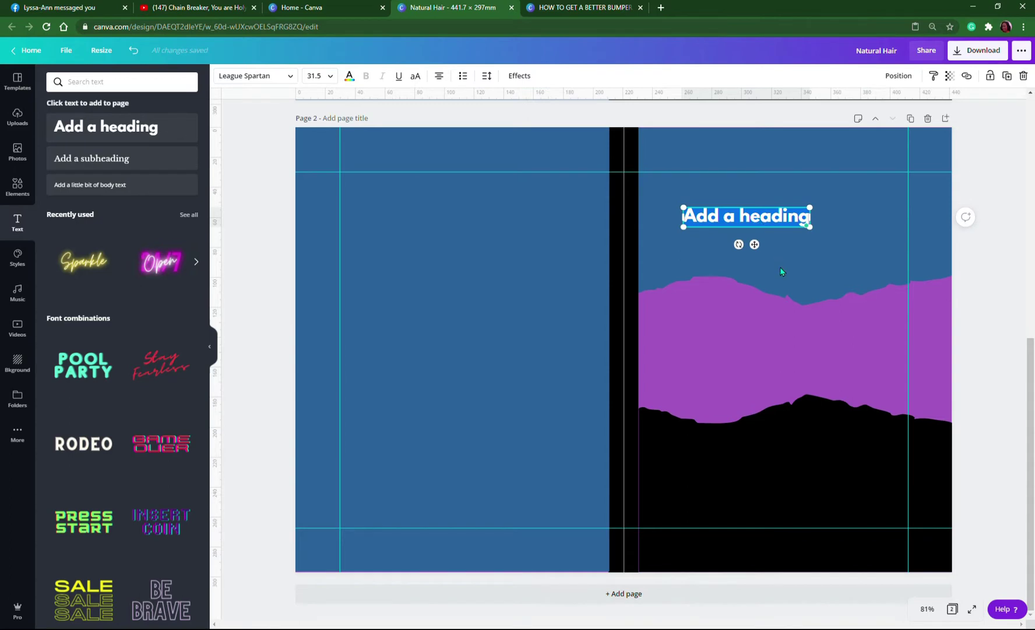
double_click(761, 226)
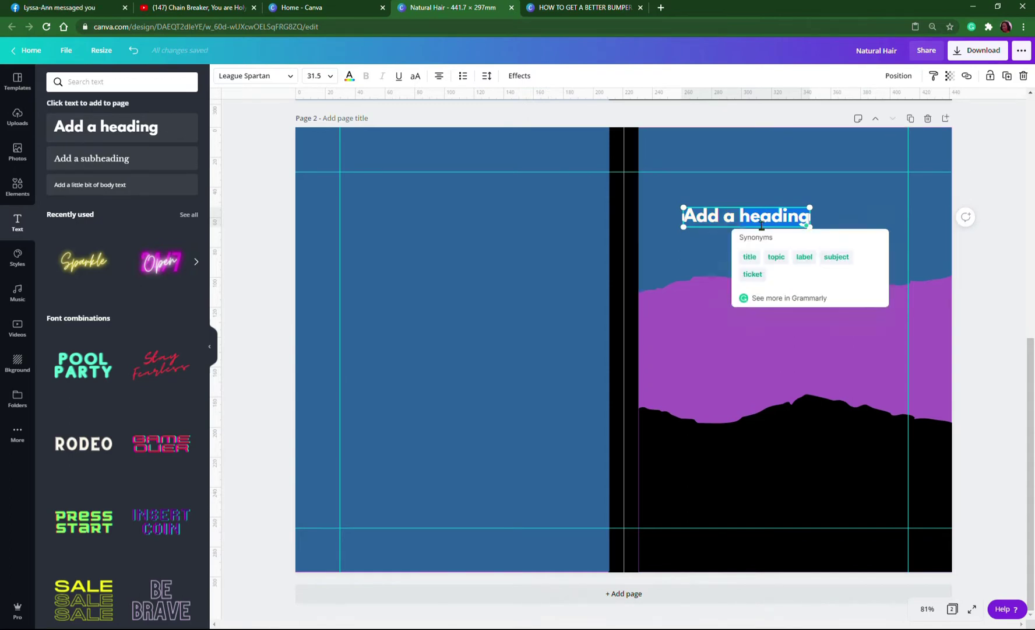
double_click(728, 220)
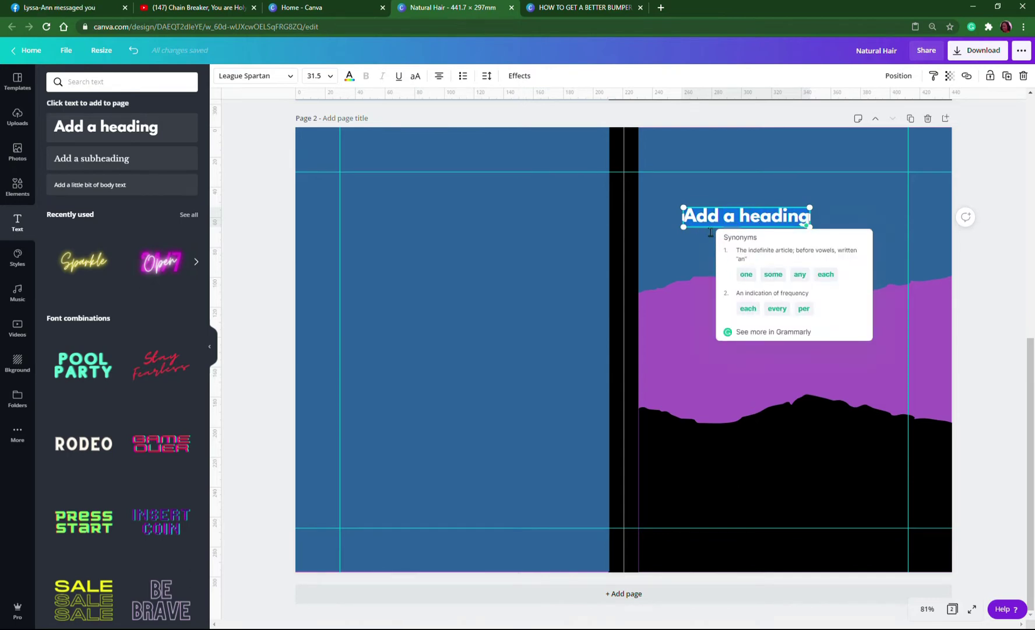
click(697, 259)
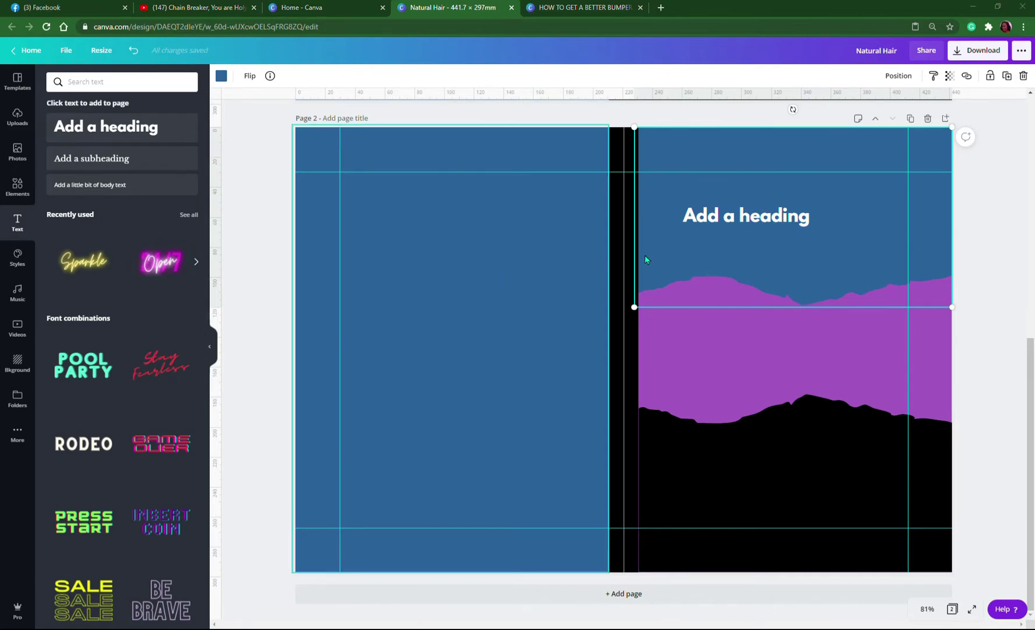
double_click(743, 223)
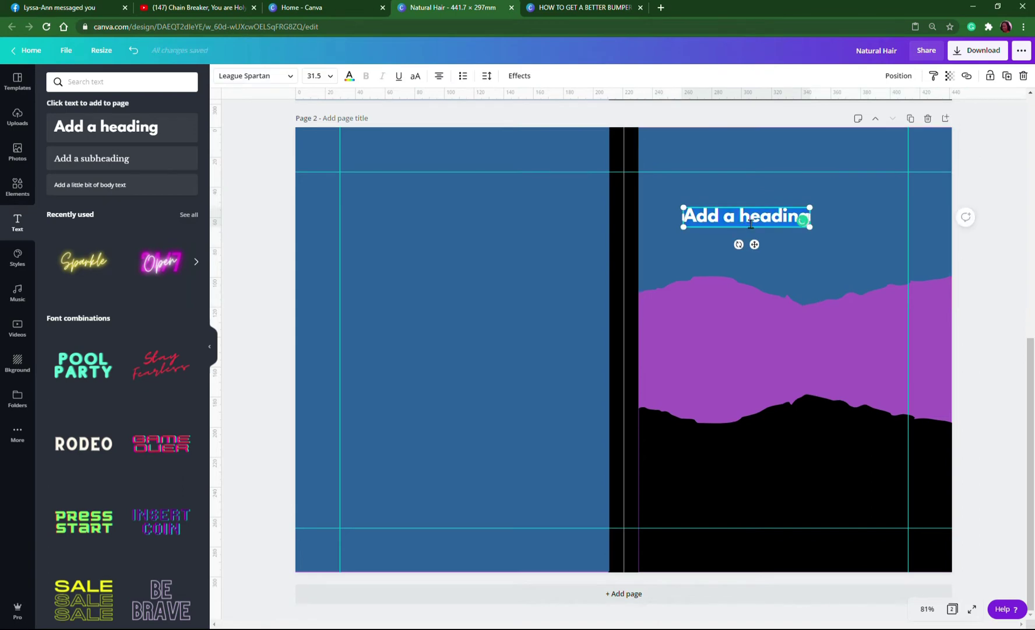
text(Natural Hair)
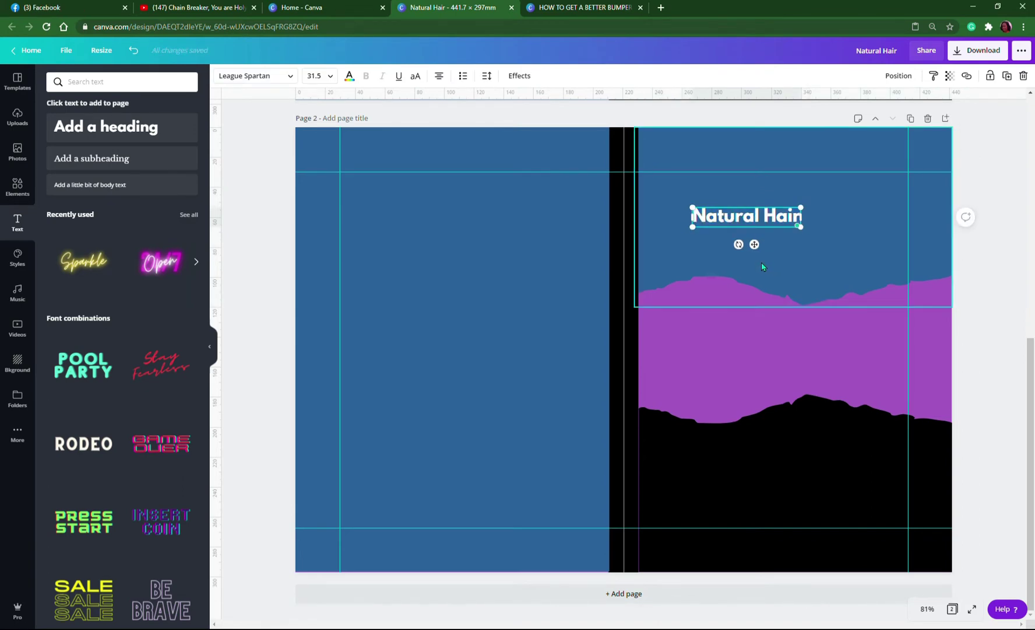
Change the "Natural Hair" title's font to Brittany and enlarge it to about size 91.
click(295, 83)
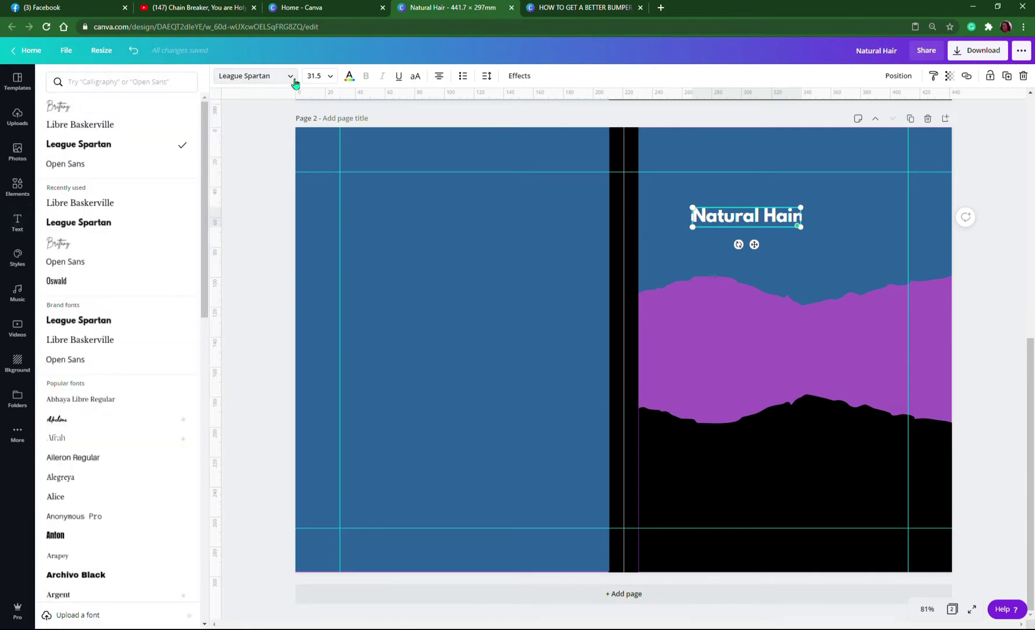
click(65, 107)
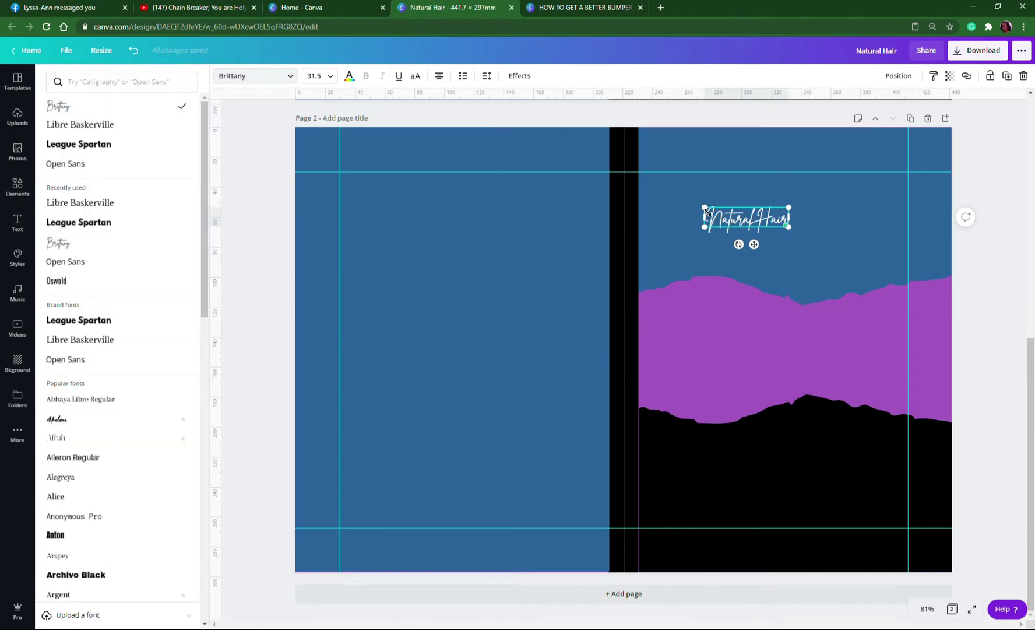
drag(689, 210, 541, 205)
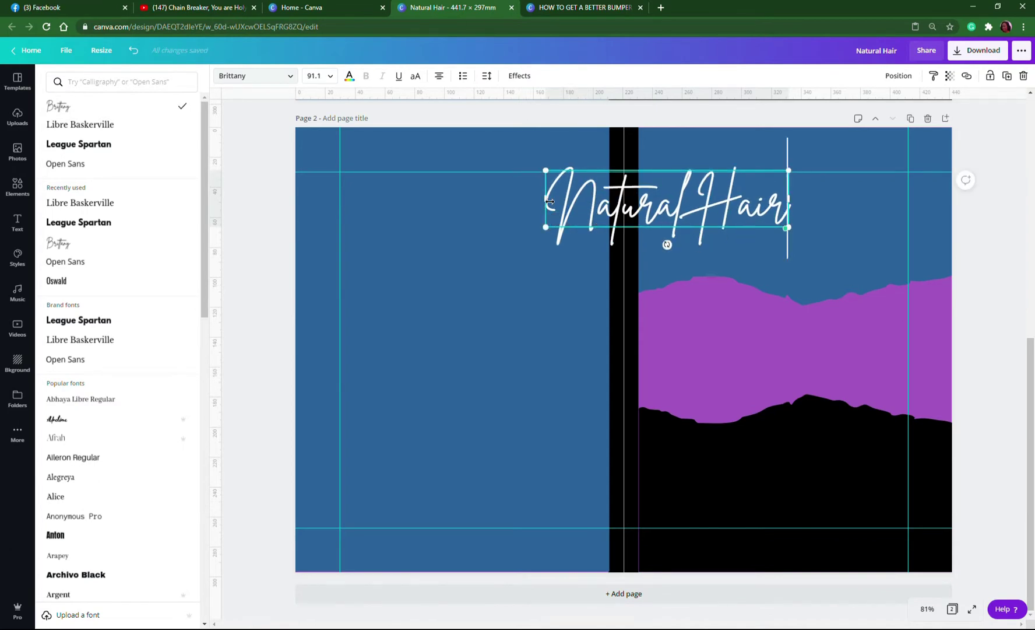
Move the "Natural Hair" title fully onto the blue upper area of the front cover, clear of the spine.
click(530, 243)
drag(686, 207, 774, 208)
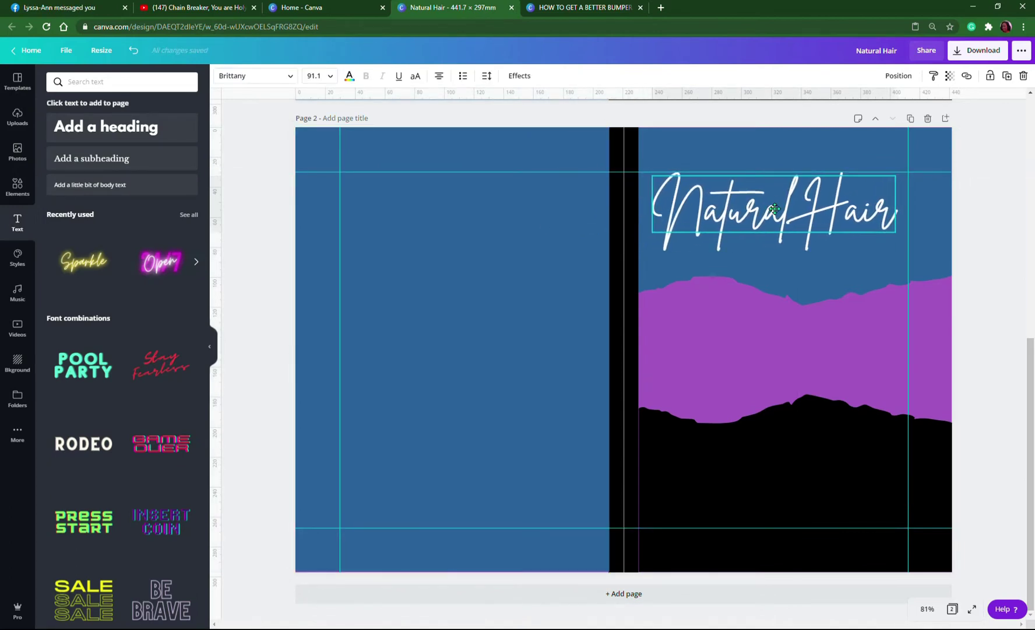
click(543, 268)
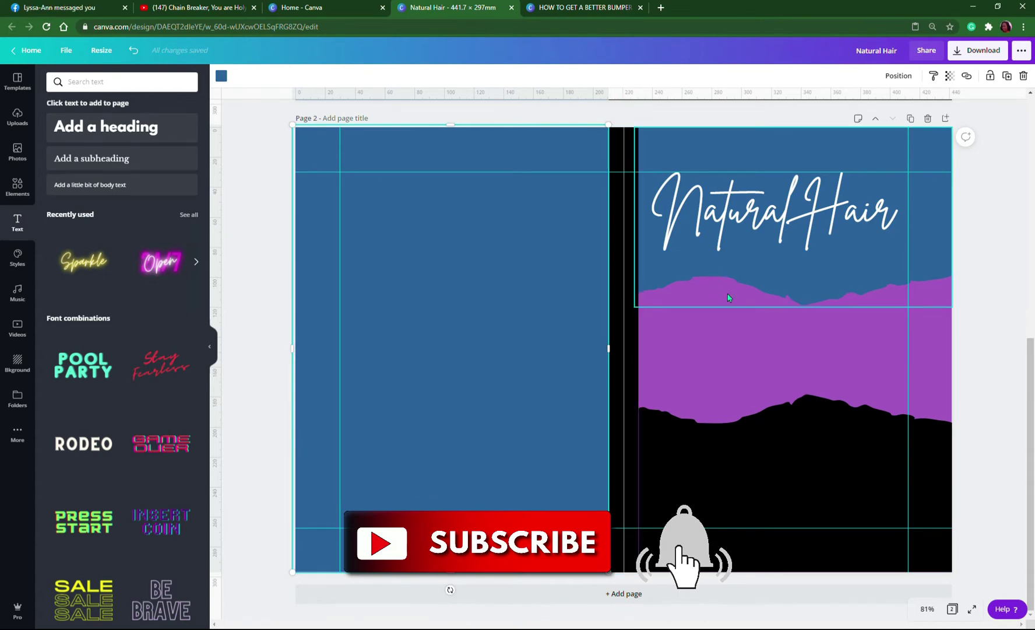
Move the blue torn-edge shape on the front cover slightly down, behind the title.
click(726, 331)
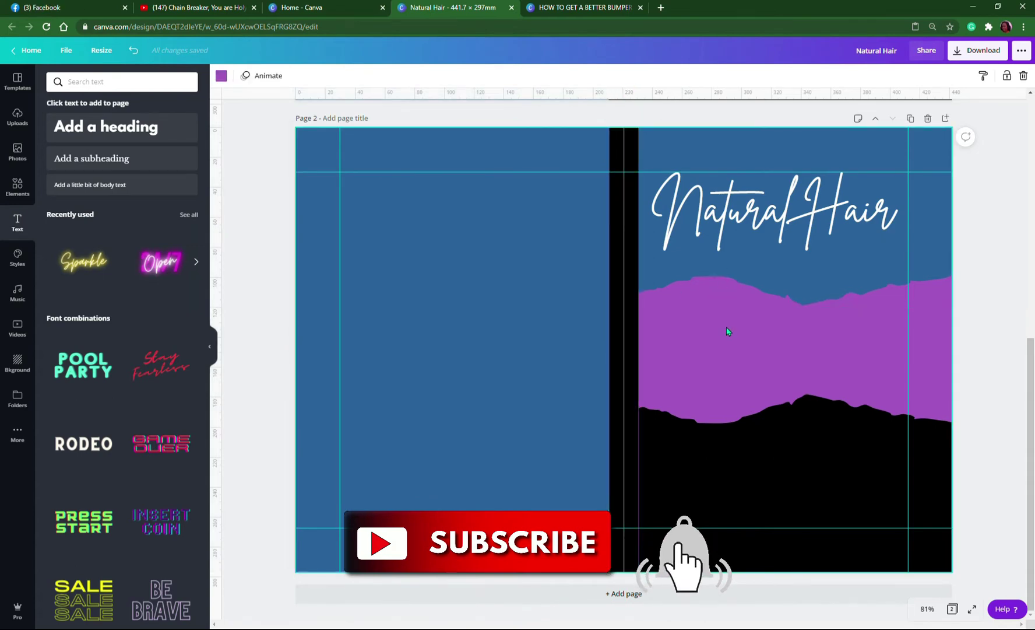
click(761, 275)
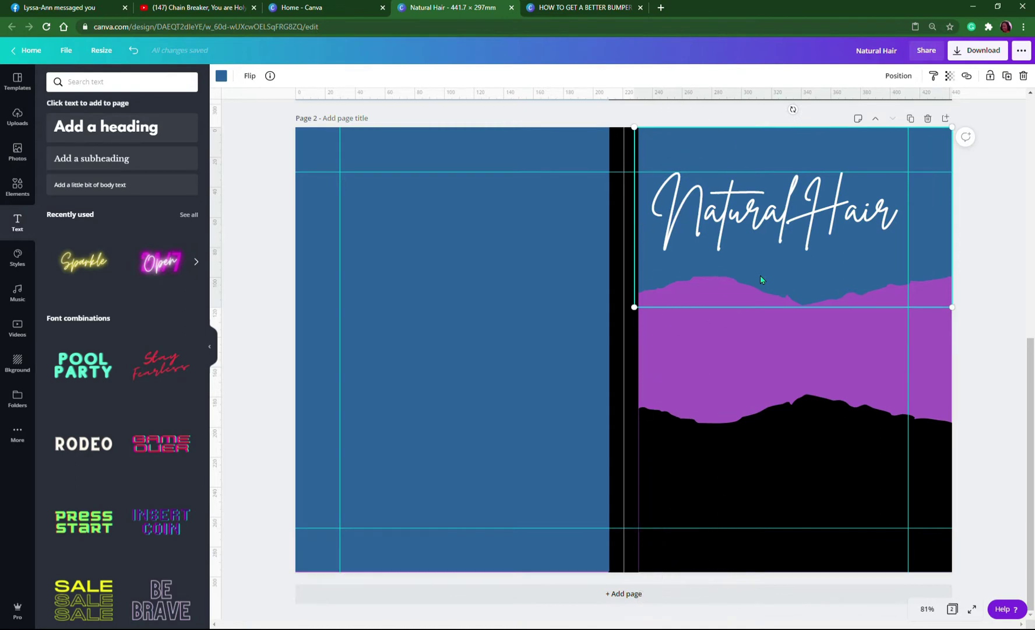
drag(760, 280, 766, 298)
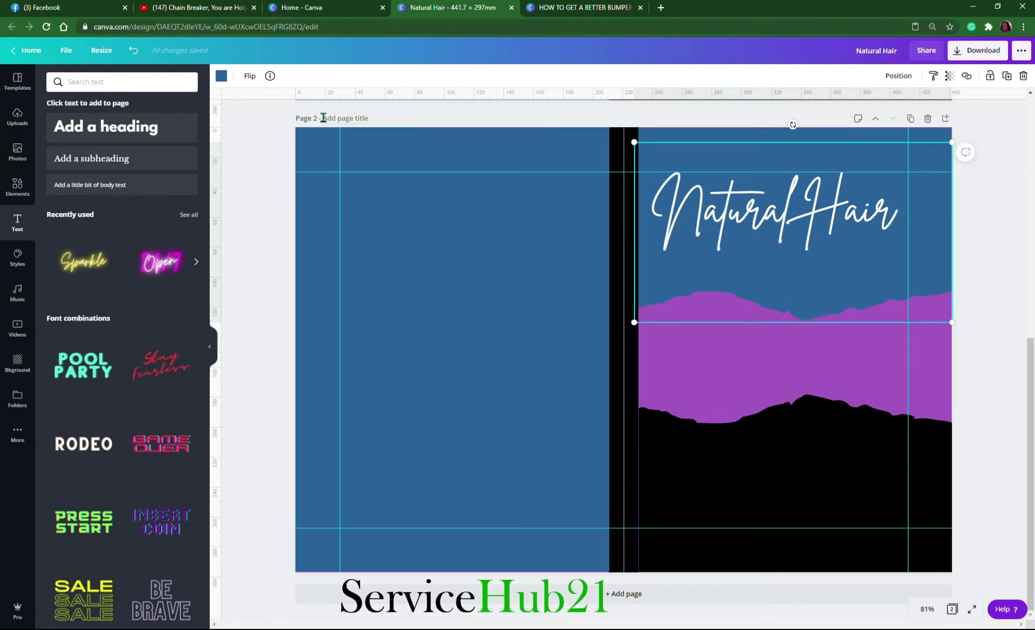
Recolor the lowered torn-edge shape behind the "Natural Hair" title dark gray and send it backward behind the blue torn shape.
click(222, 77)
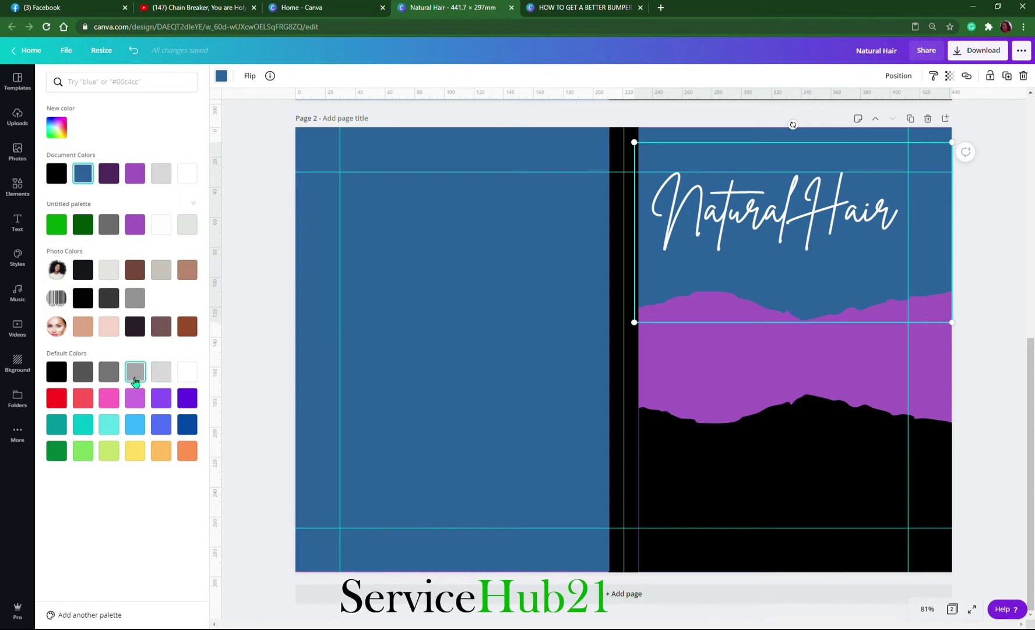
click(91, 378)
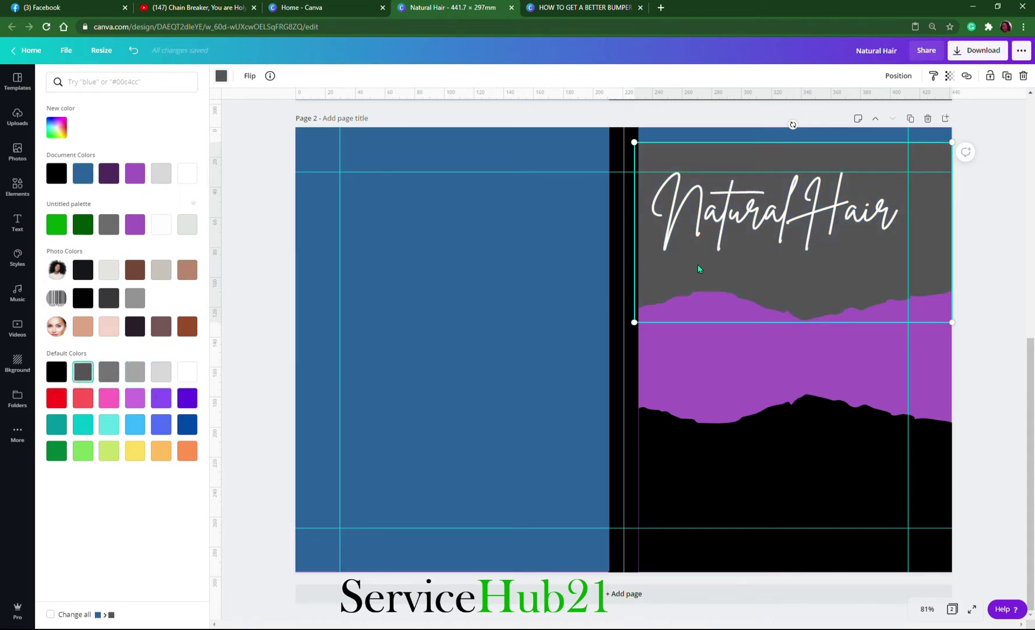
click(897, 78)
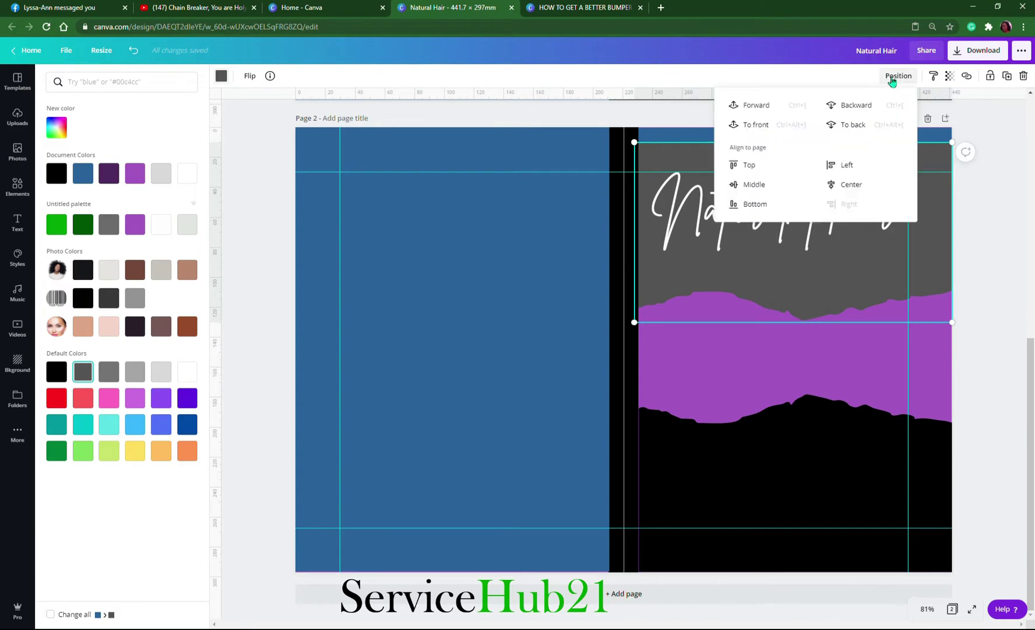
click(857, 106)
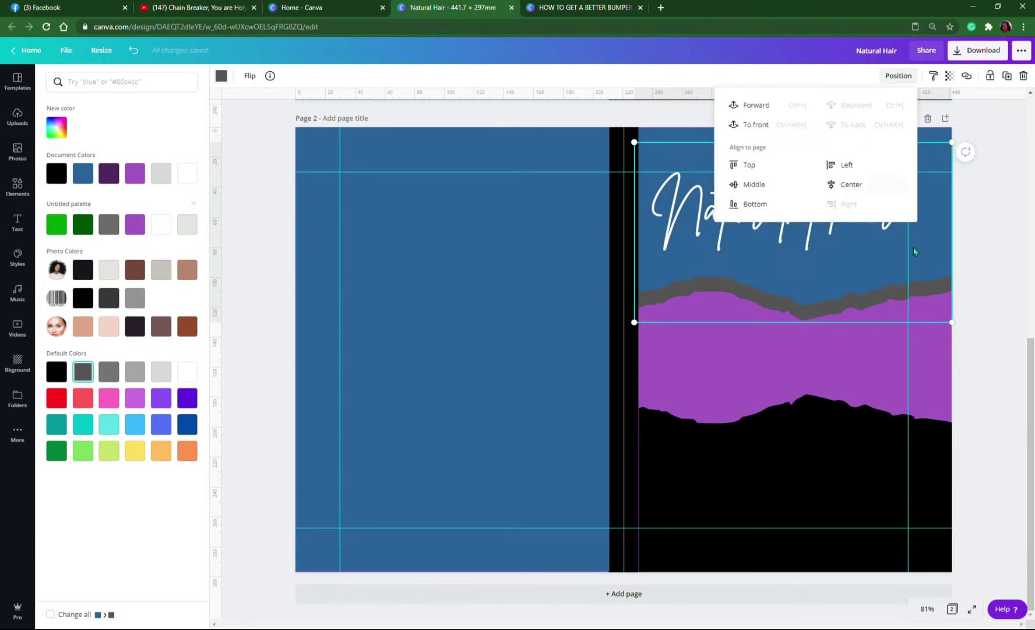
click(821, 217)
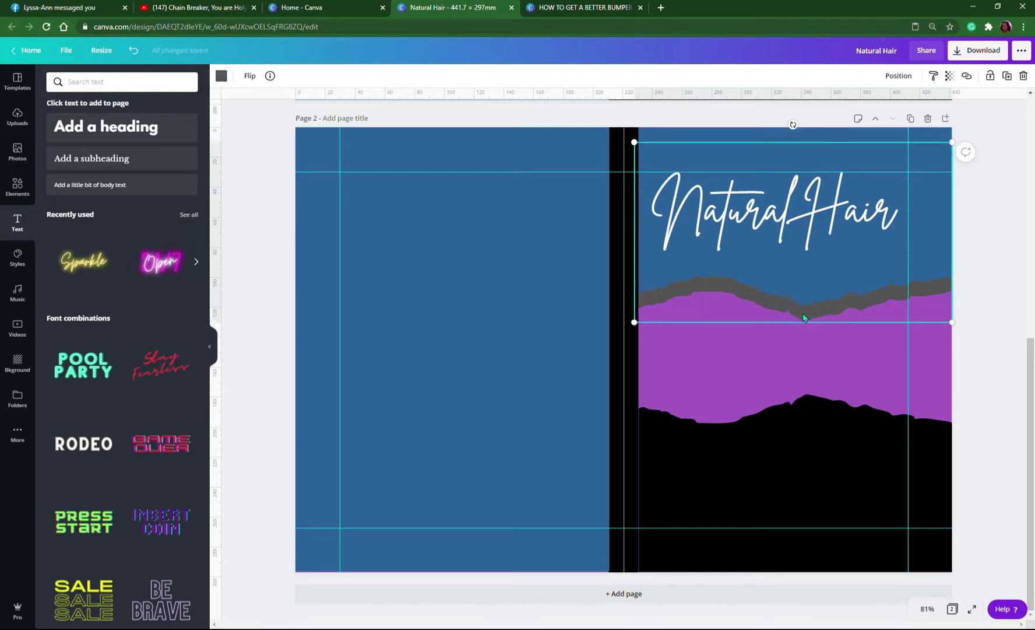
Move the dark gray torn shape up so only a thin edge shows below the blue, and set its transparency to 49.
drag(803, 313, 809, 307)
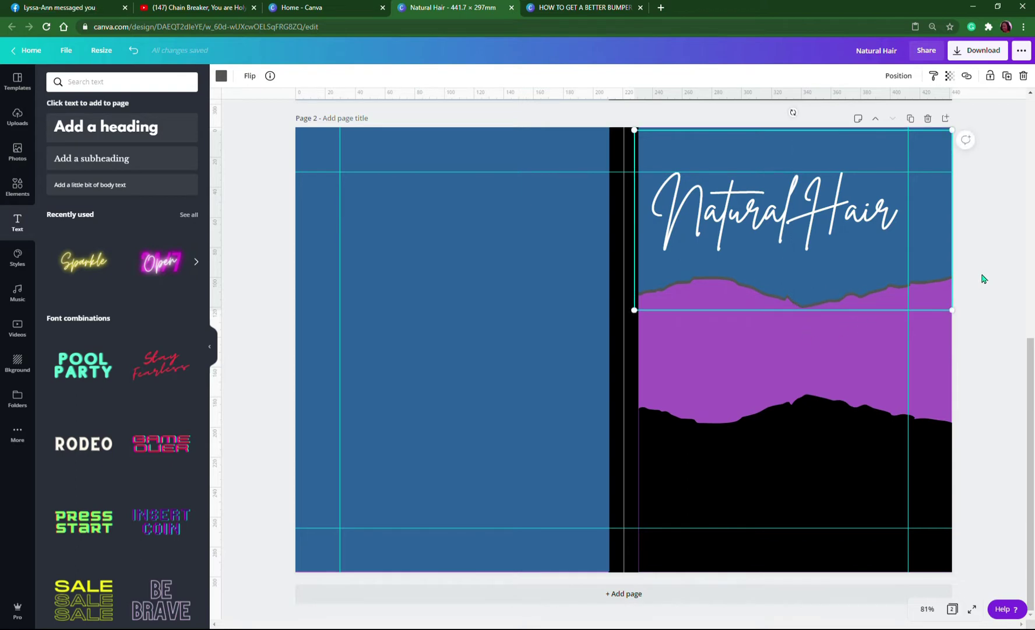
click(950, 76)
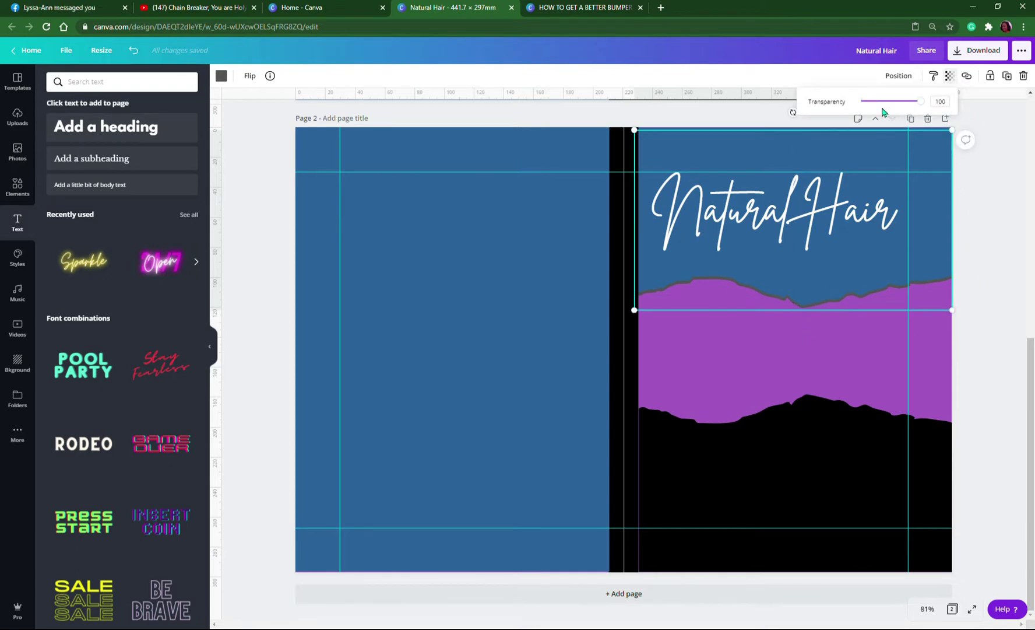
drag(895, 105, 890, 102)
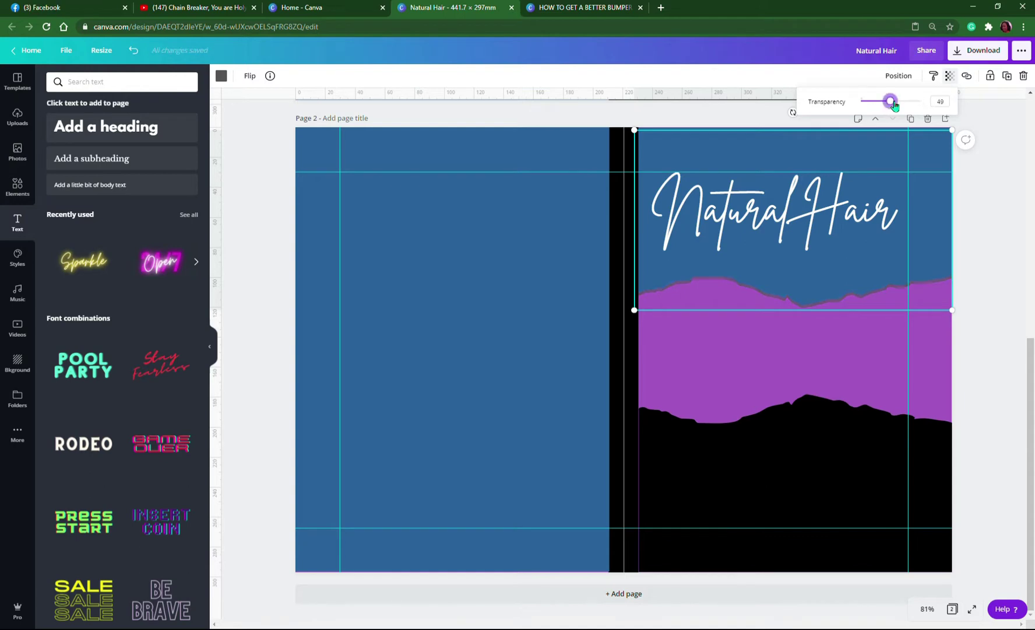
click(988, 268)
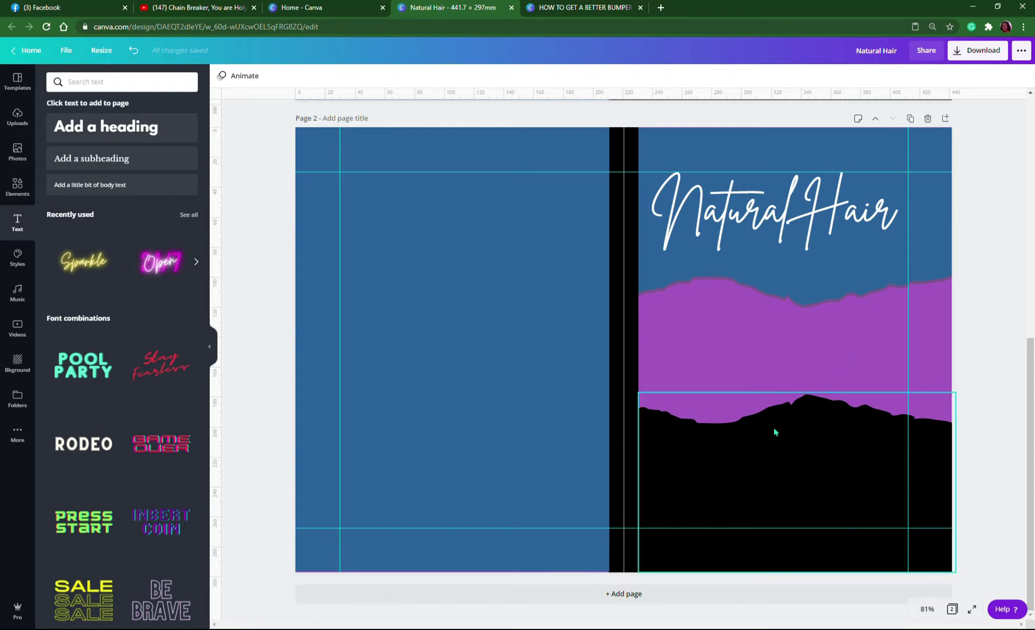
Place a copy of the black torn-edge shape slightly higher on the front cover and recolor the copy medium gray.
click(756, 446)
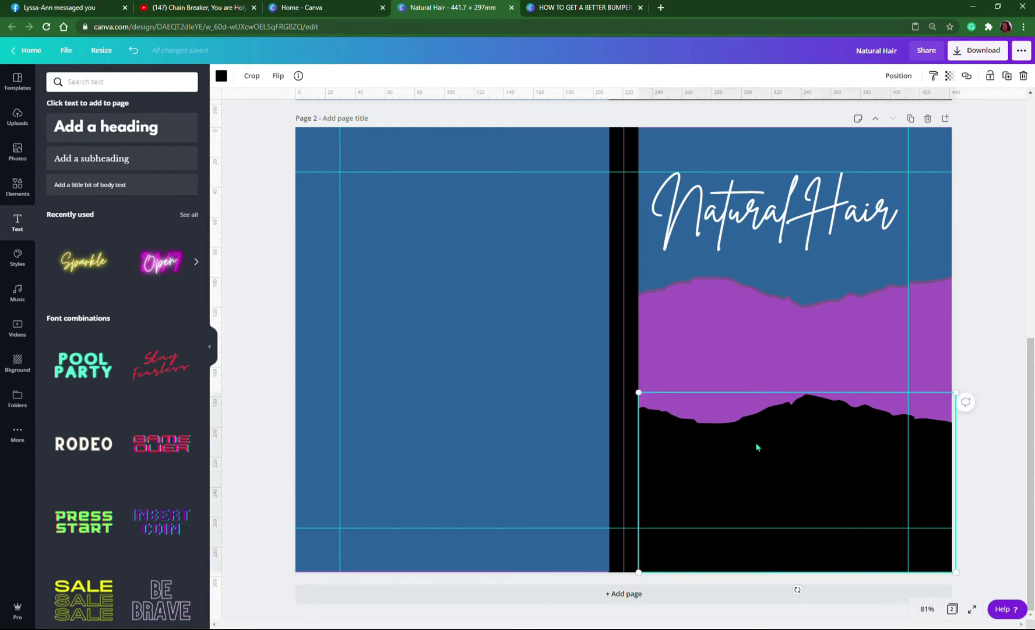
drag(757, 446, 754, 409)
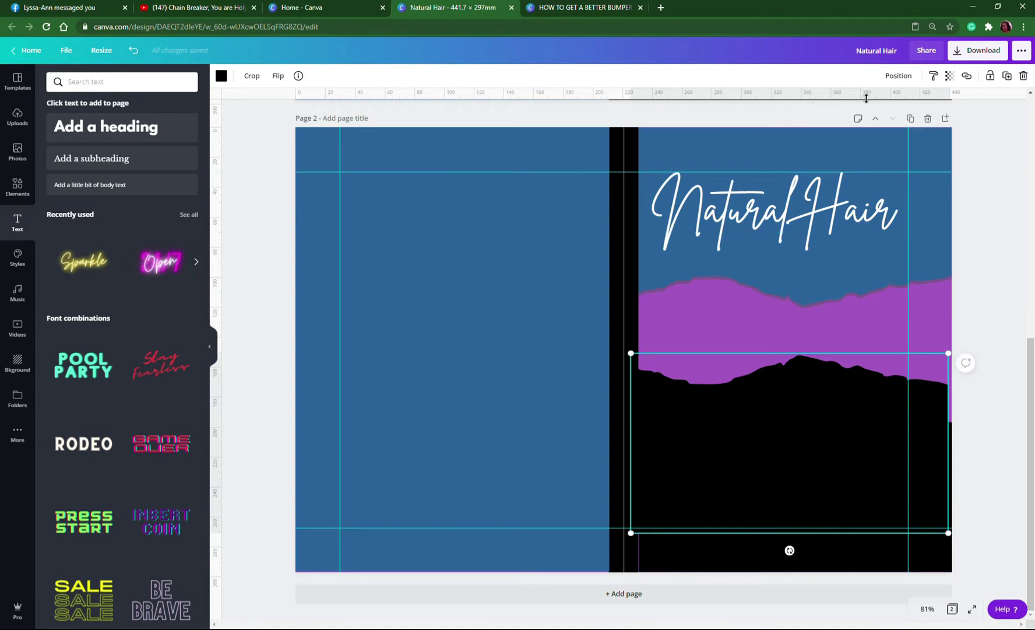
click(221, 77)
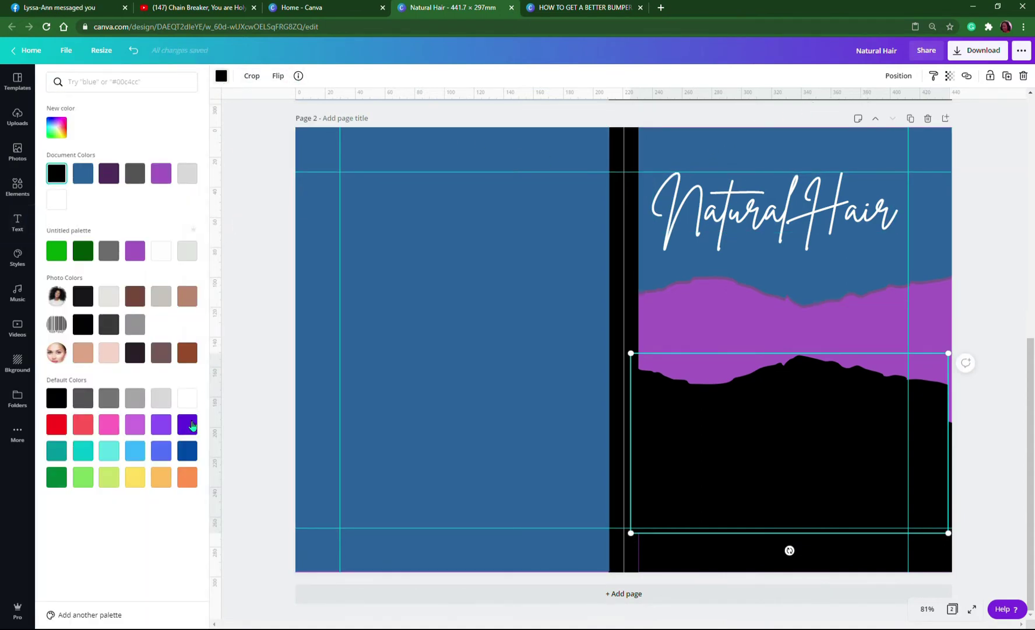
click(190, 402)
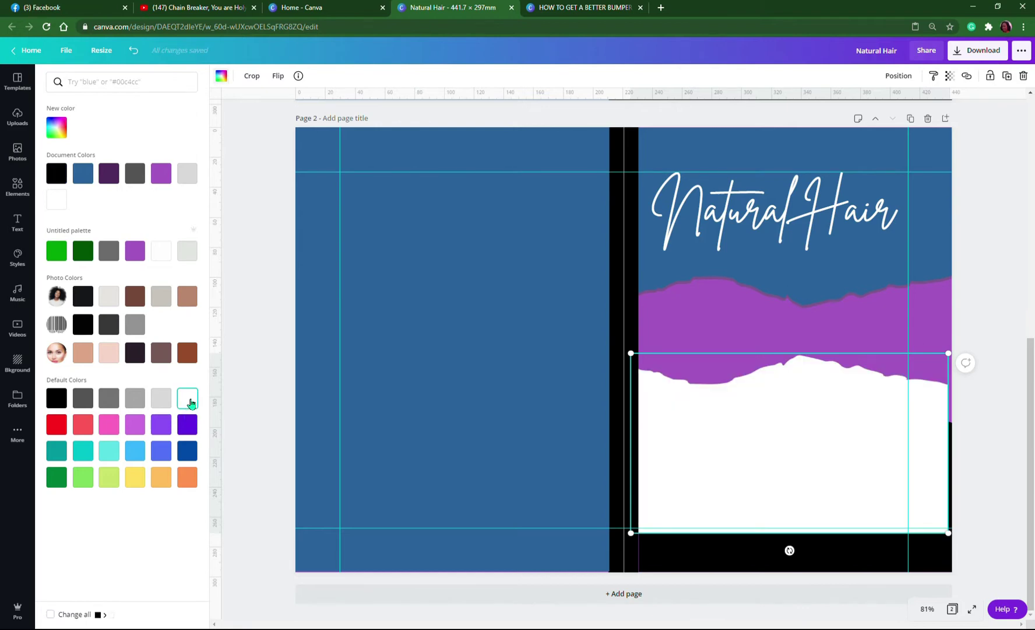
click(135, 398)
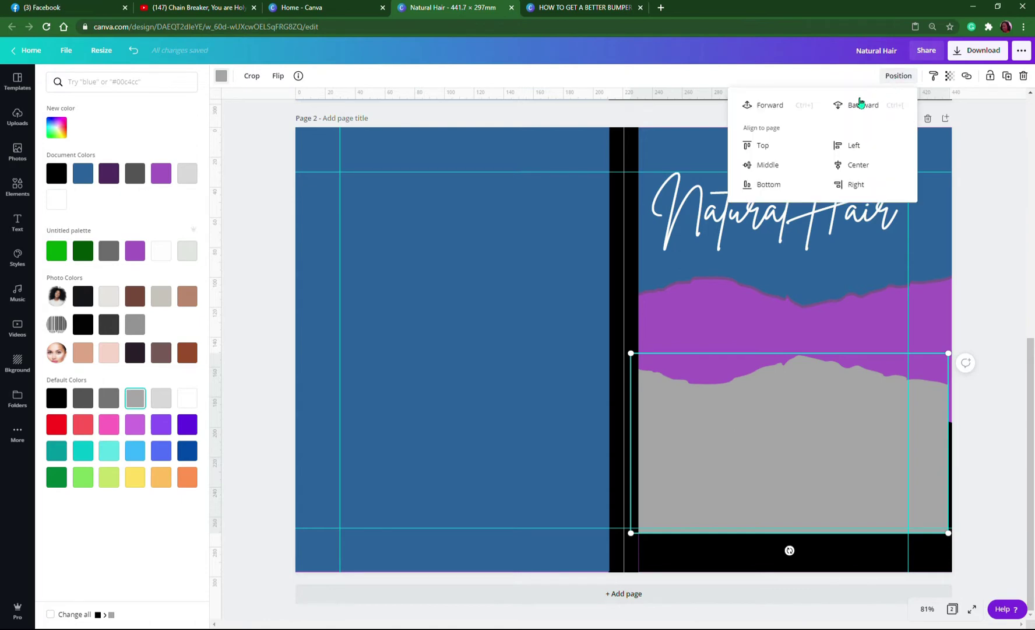
Send the gray copy backward behind the black torn shape and lower it so only a thin edge shows.
click(856, 106)
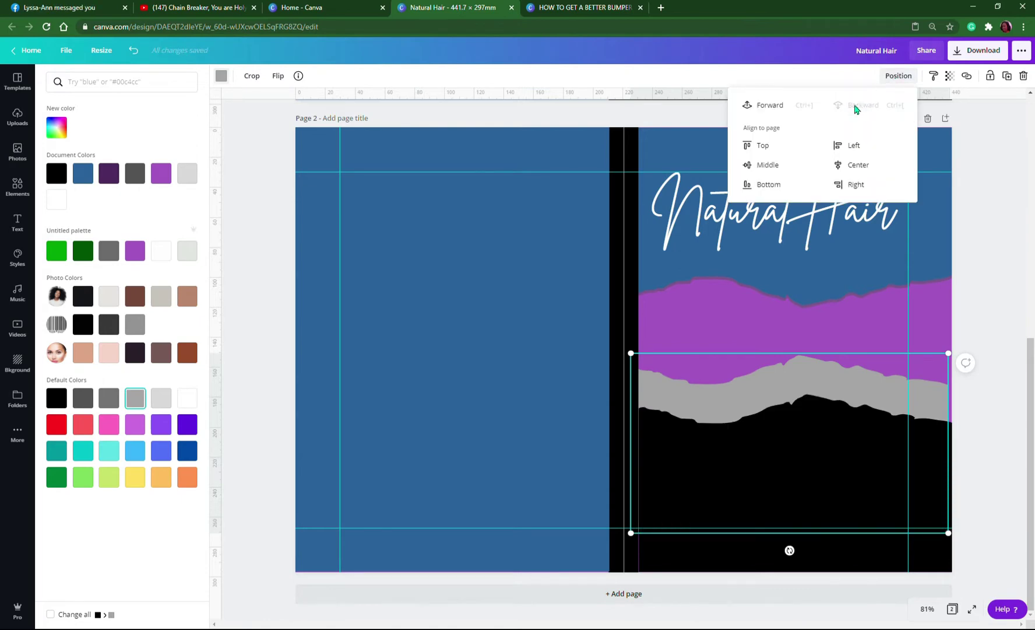
click(777, 389)
drag(777, 389, 784, 427)
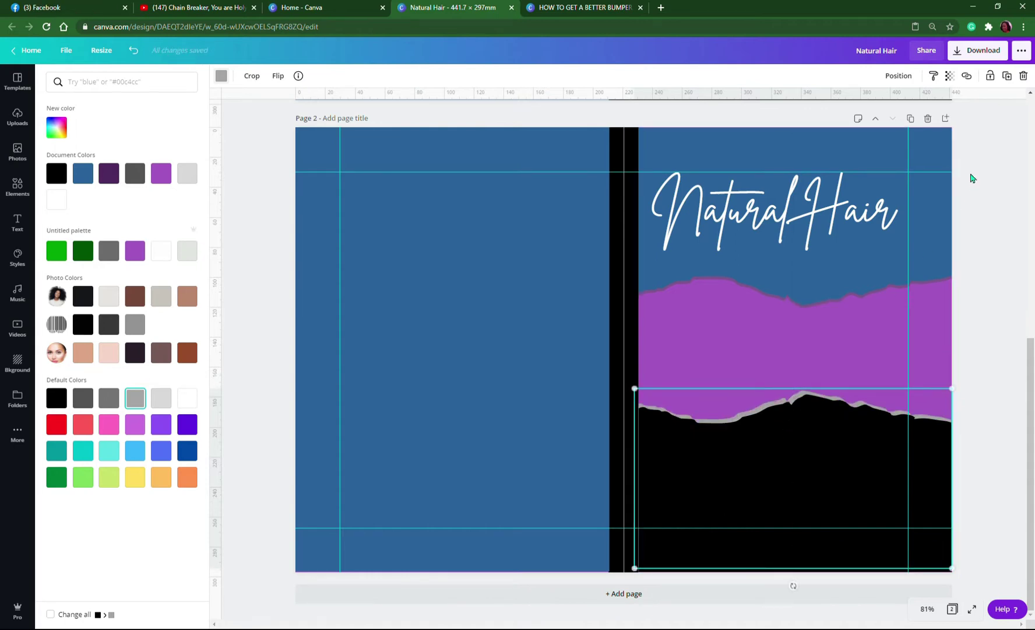
Set the gray copy's transparency to 44 and recolor it black as a shadow edge.
click(955, 80)
drag(920, 101, 889, 102)
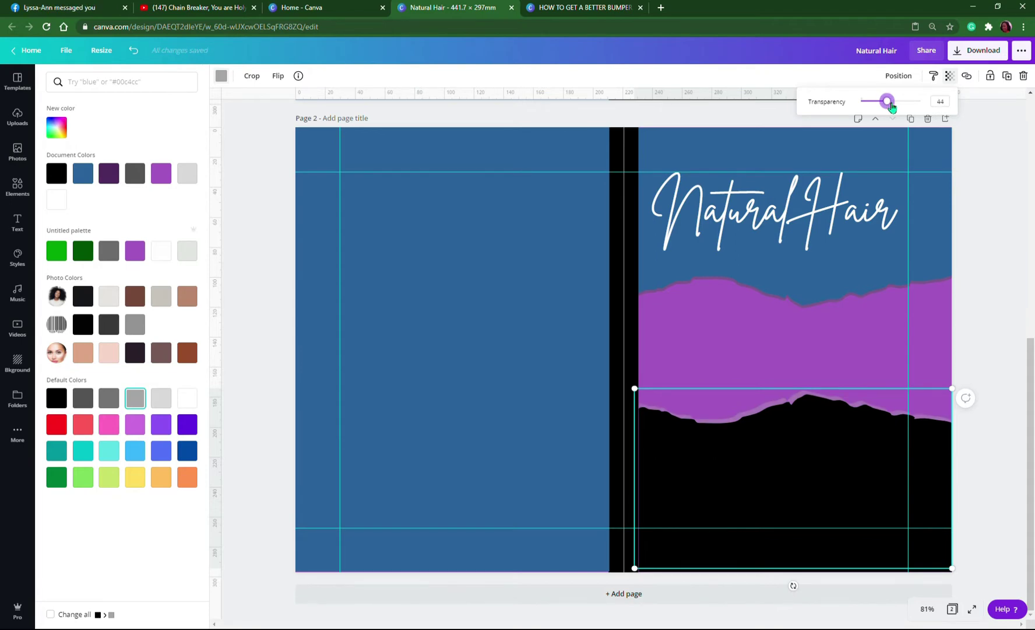
click(59, 405)
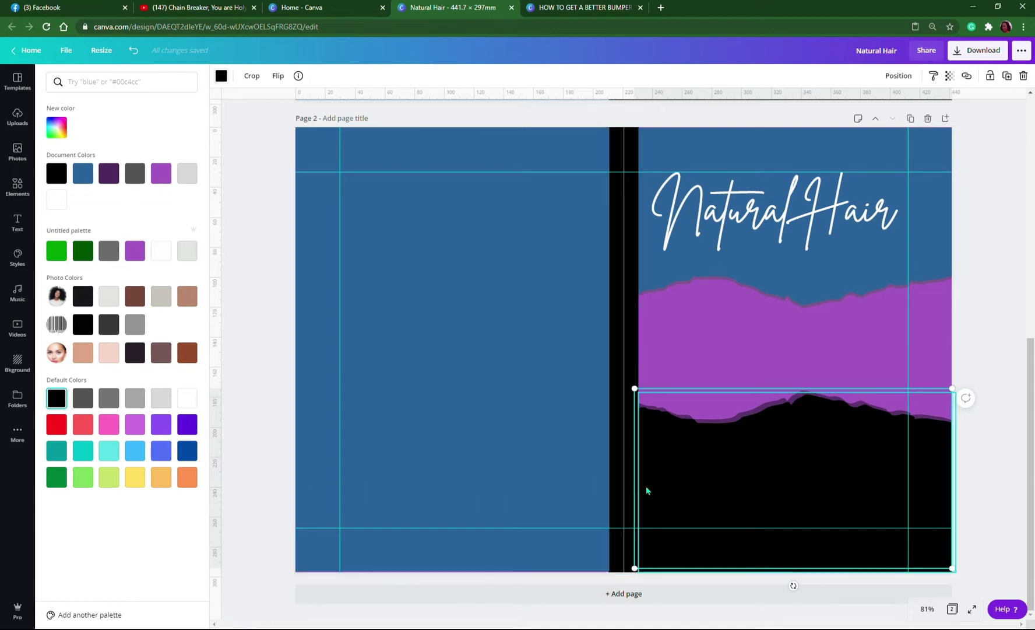
Nudge the semi-transparent black copy down until only a slim shadow shows above the black torn shape, and deselect it.
key(Down)
key(Down)
key(Down)
key(Down)
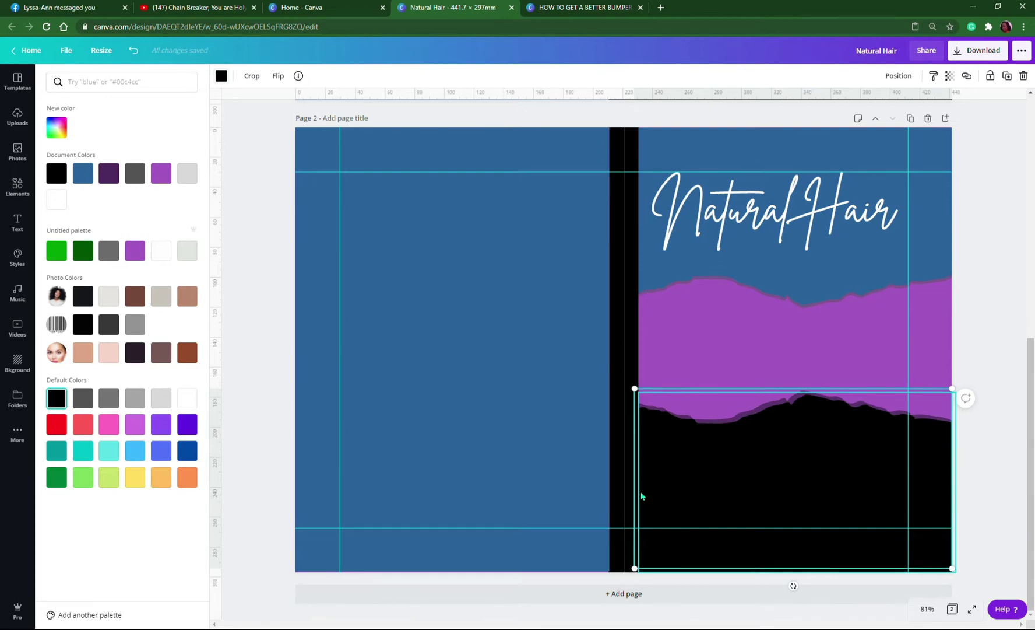
key(Down)
key(Down)
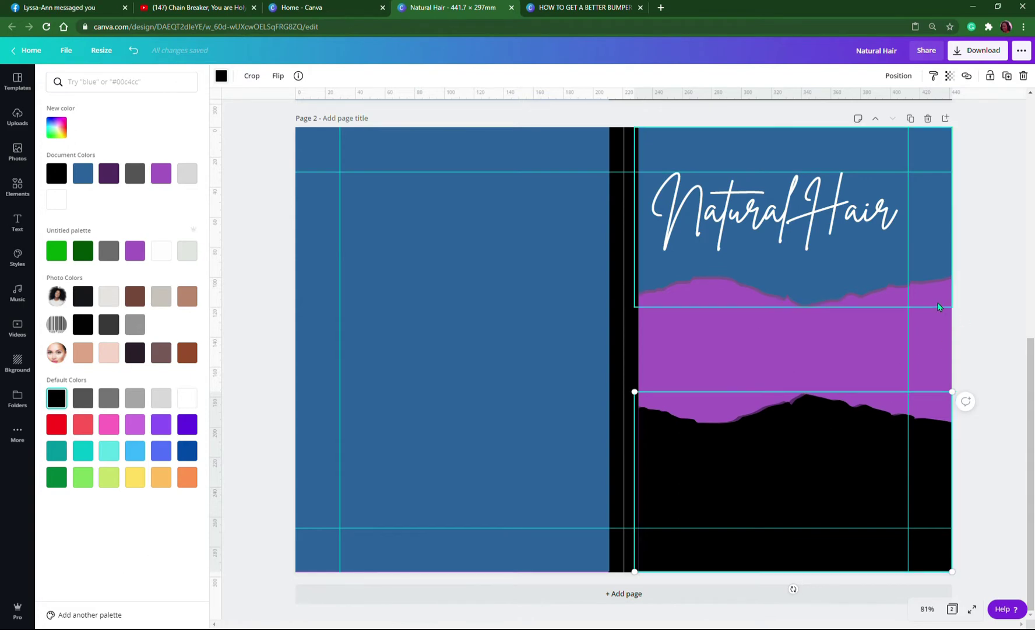
key(Escape)
key(Escape)
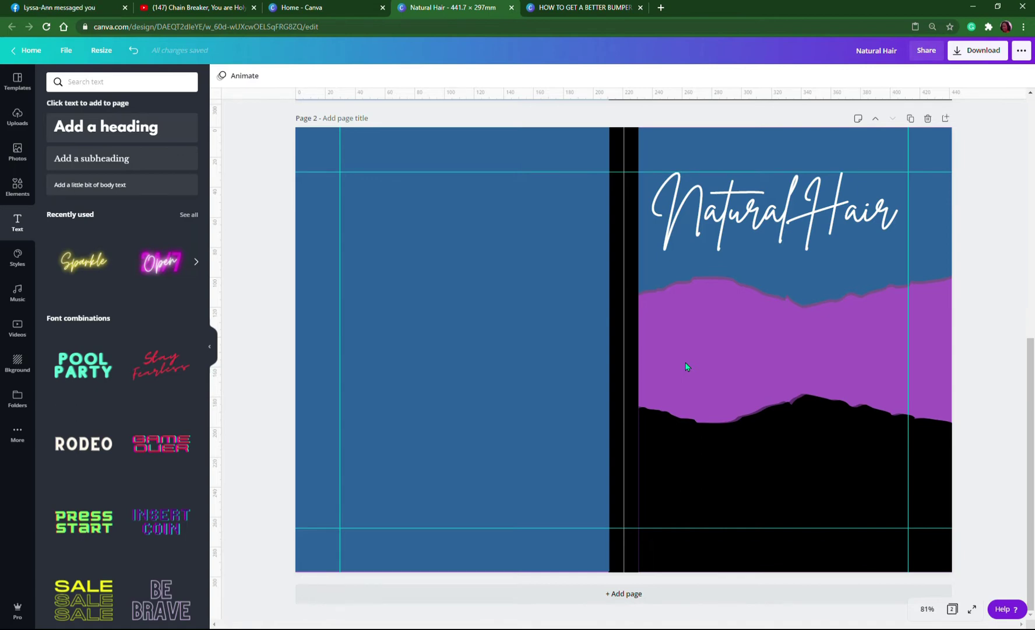
Add the uploaded cut-out photo of the smiling woman with curly hair and place it on the front cover.
click(782, 352)
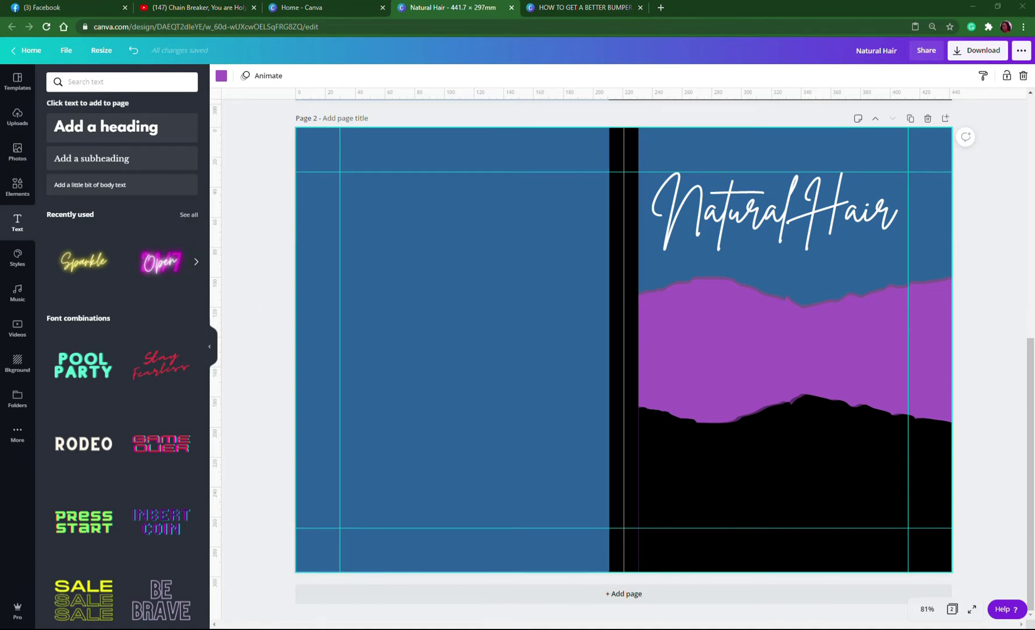
click(26, 120)
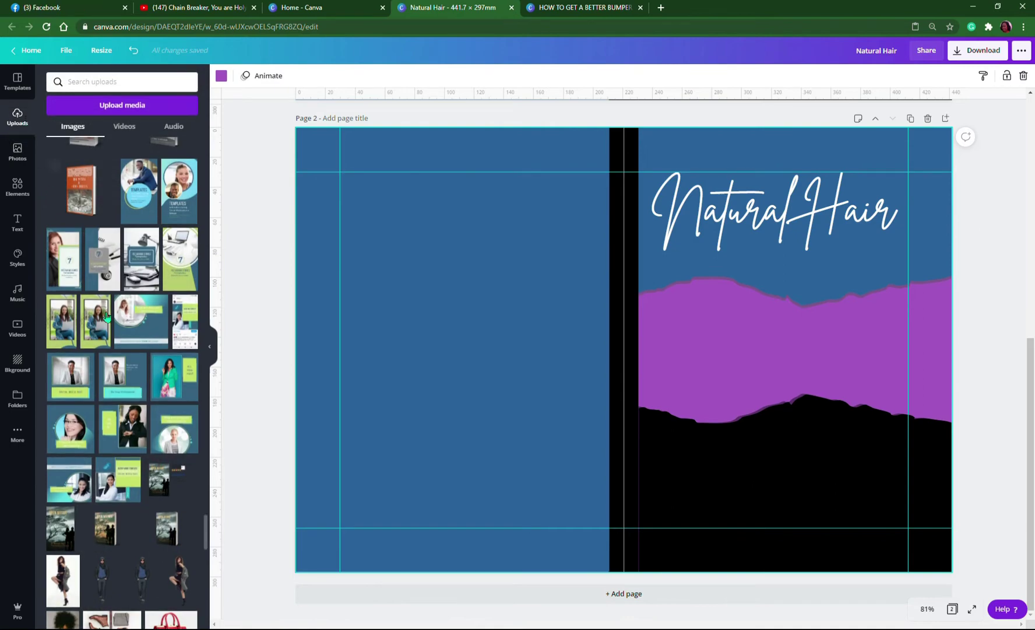
scroll(116, 295, up, 10)
scroll(116, 296, up, 12)
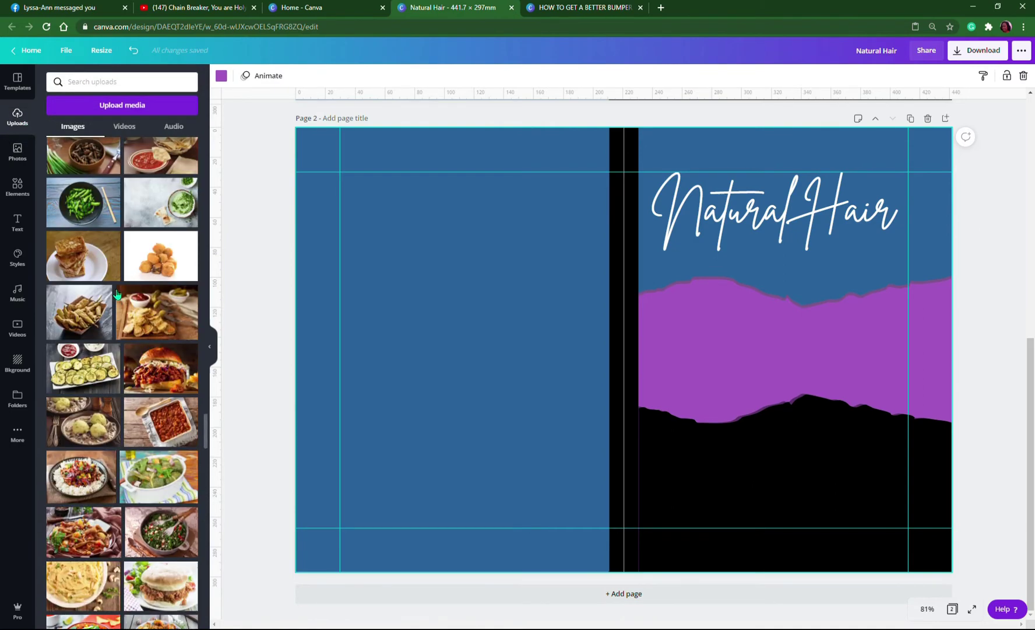
scroll(114, 294, up, 12)
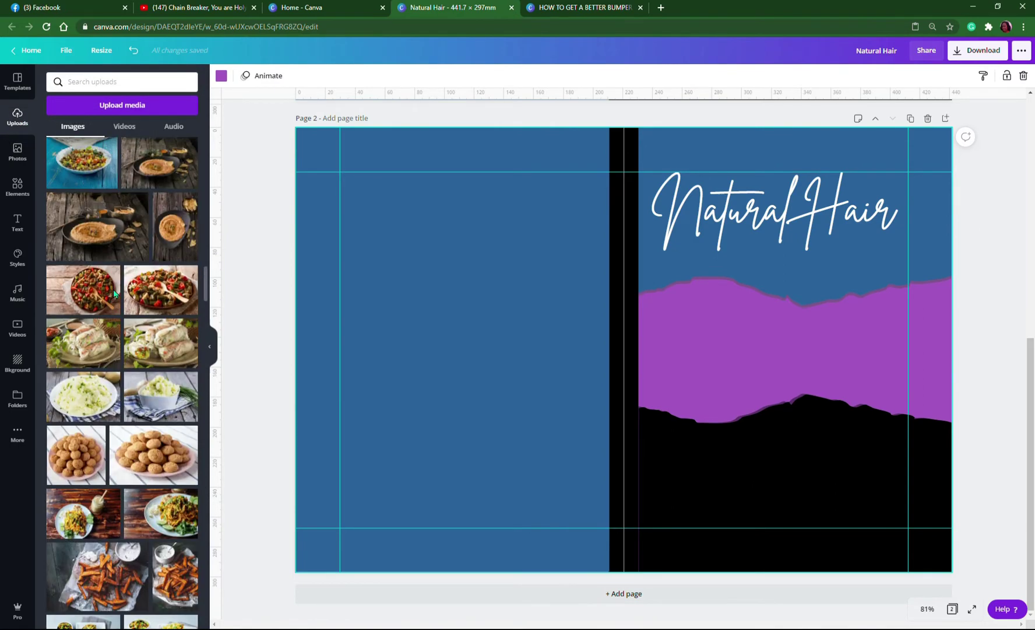
scroll(117, 293, up, 10)
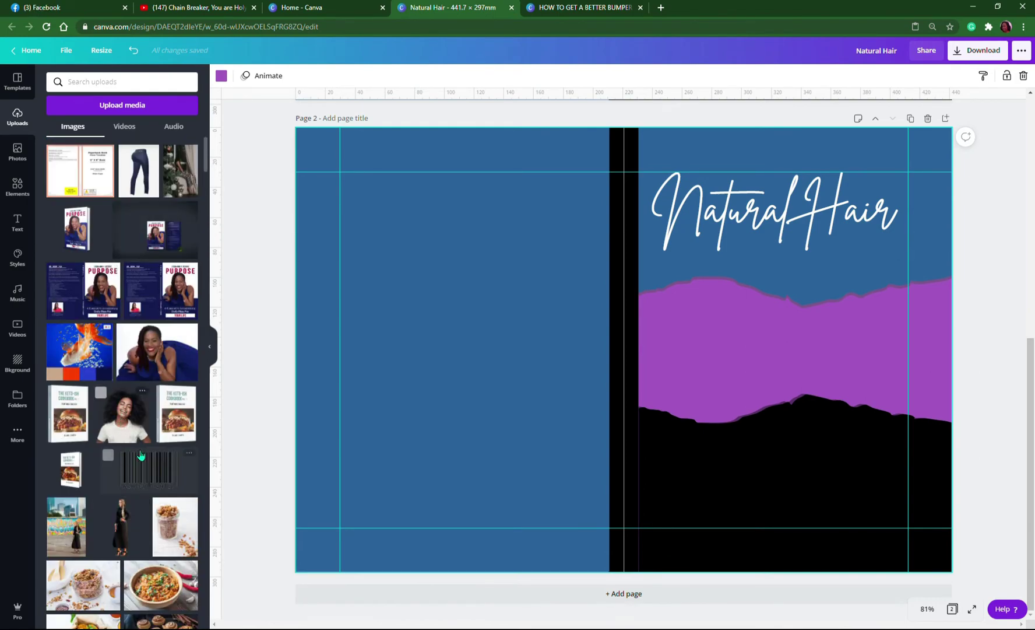
click(129, 423)
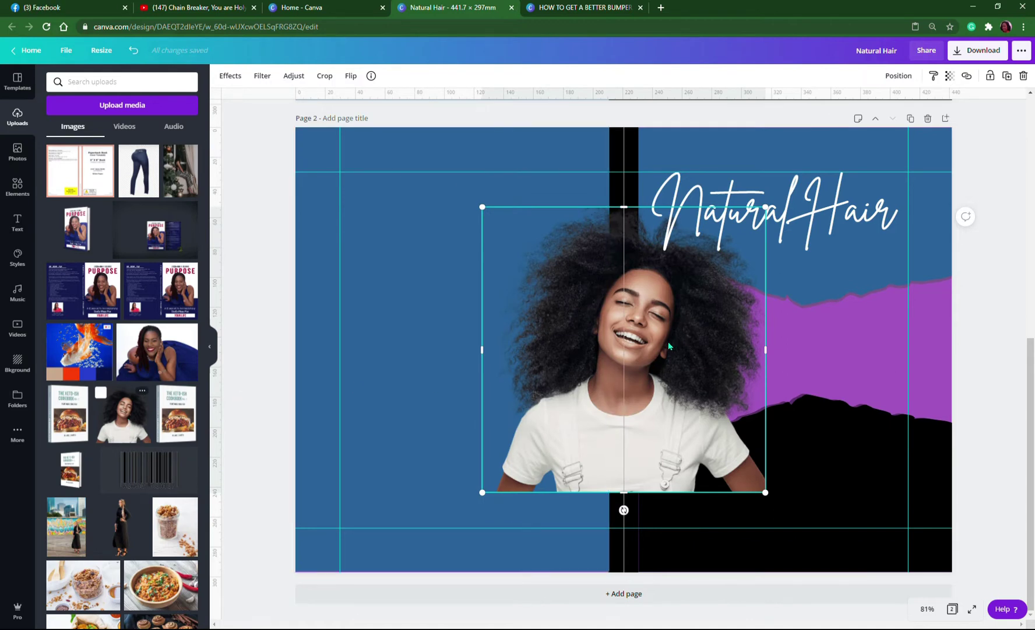
drag(690, 344, 829, 312)
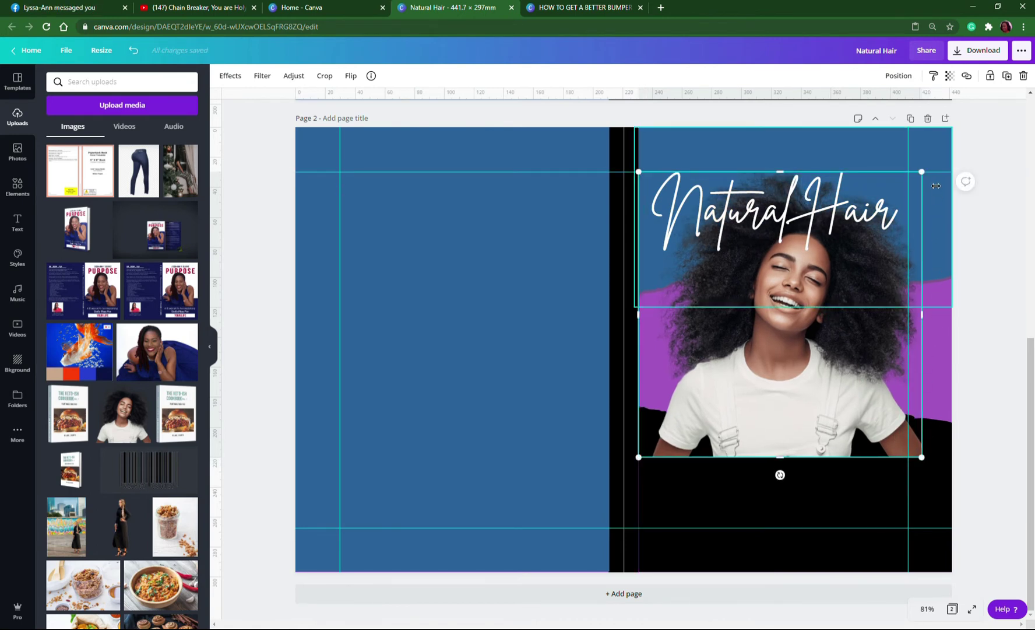
Resize and reposition the woman's photo so its lower edge meets the black torn shape on the front cover.
drag(939, 174, 977, 175)
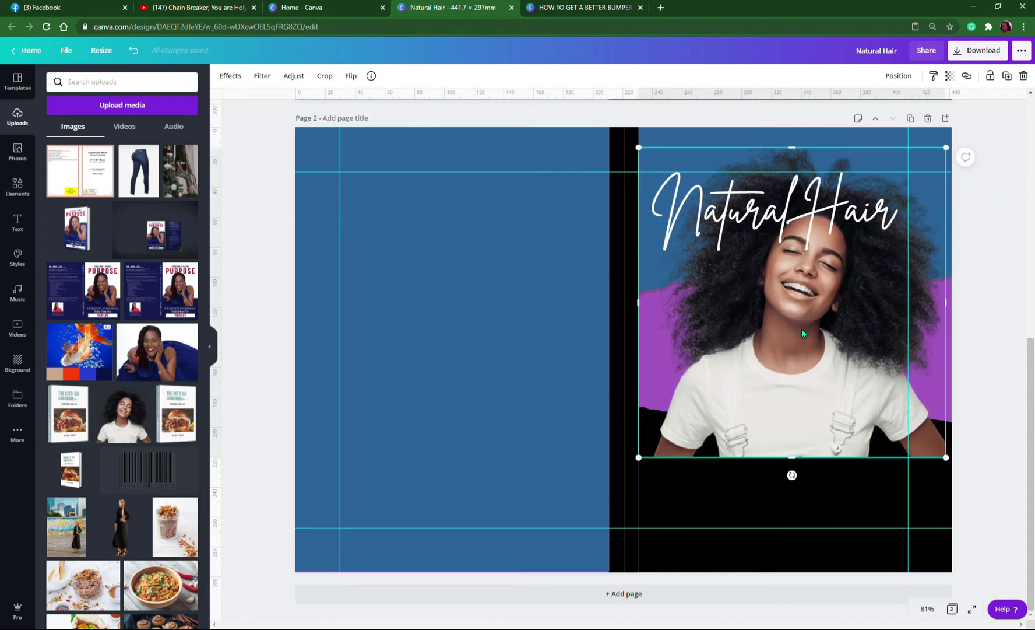
mouse_move(802, 333)
mouse_down()
mouse_move(805, 351)
mouse_move(796, 320)
mouse_up()
drag(641, 442, 651, 425)
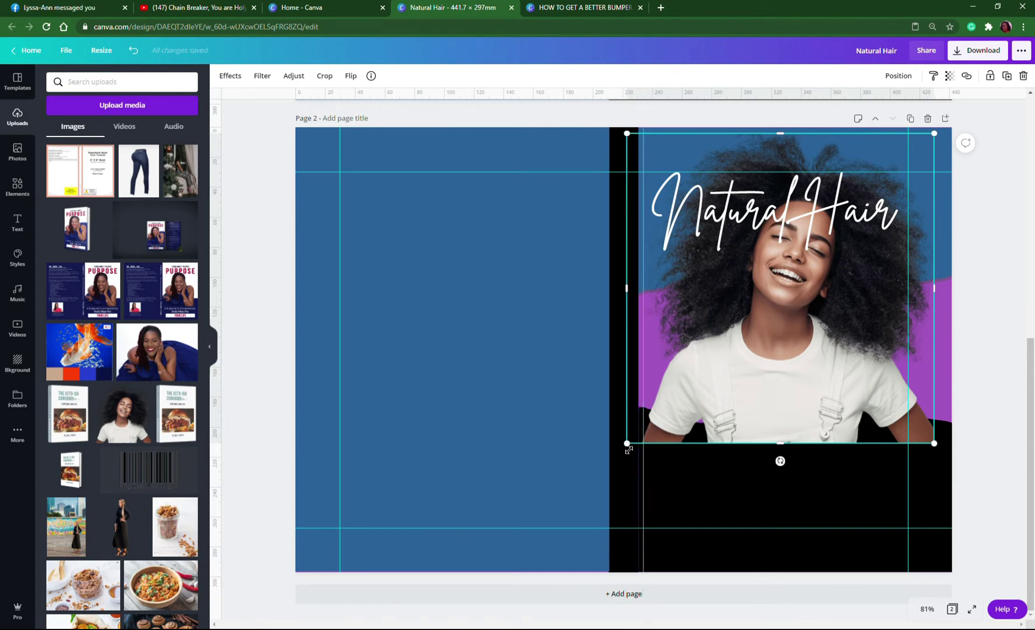
drag(631, 449, 646, 427)
drag(733, 366, 729, 373)
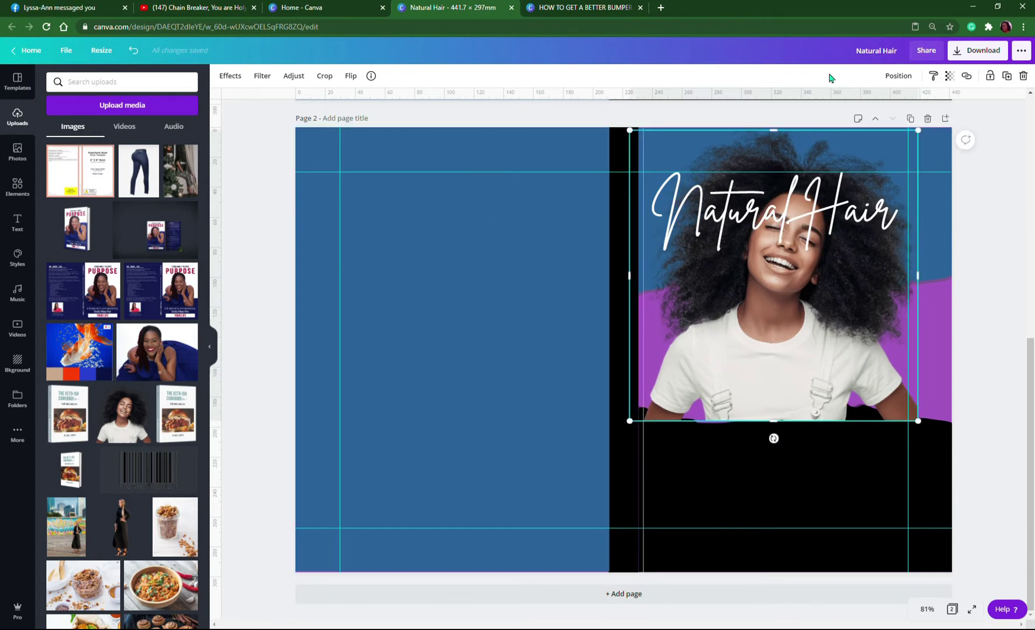
Send the woman's photo backward in the layer order until it sits behind the blue and black torn shapes.
click(898, 79)
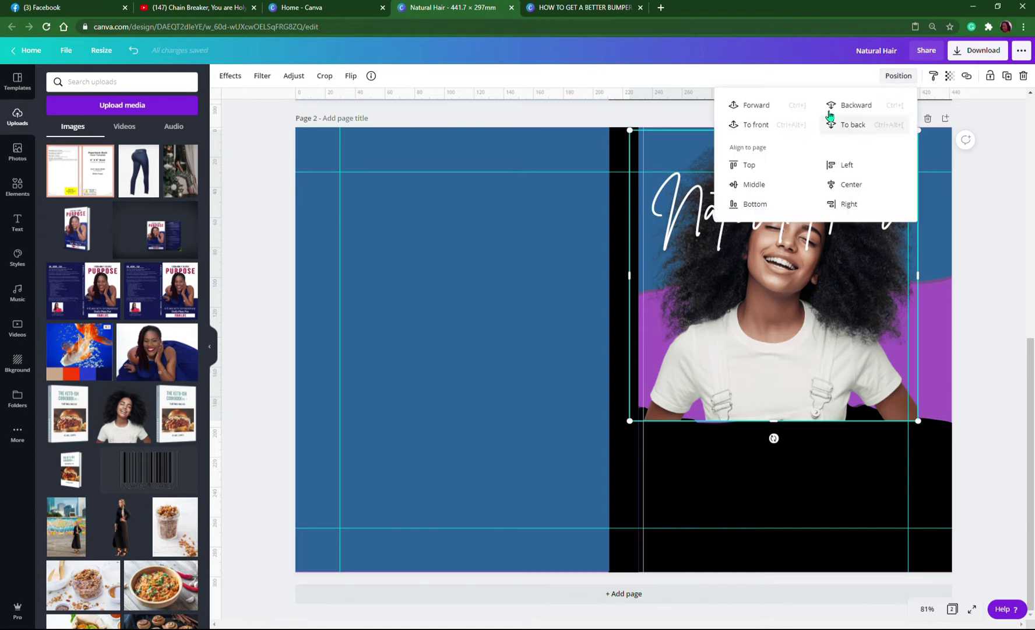
click(854, 107)
click(854, 108)
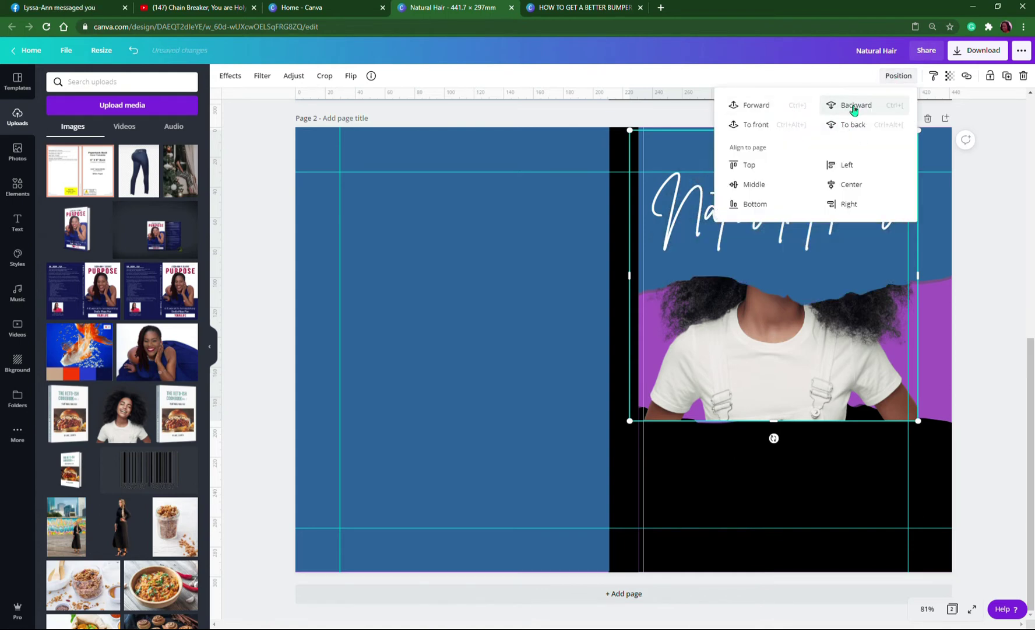
click(854, 109)
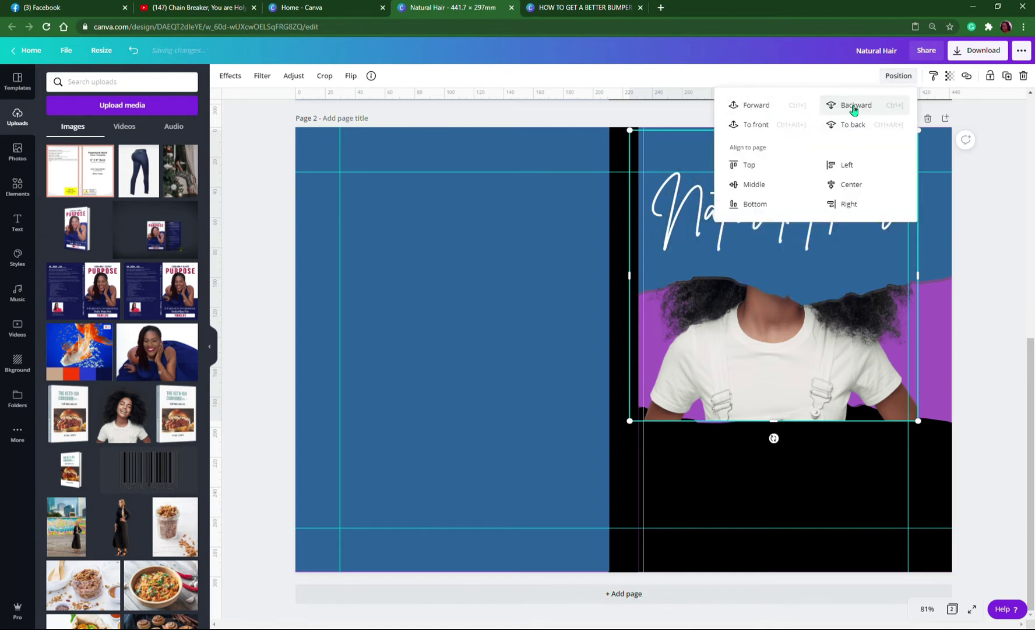
click(854, 108)
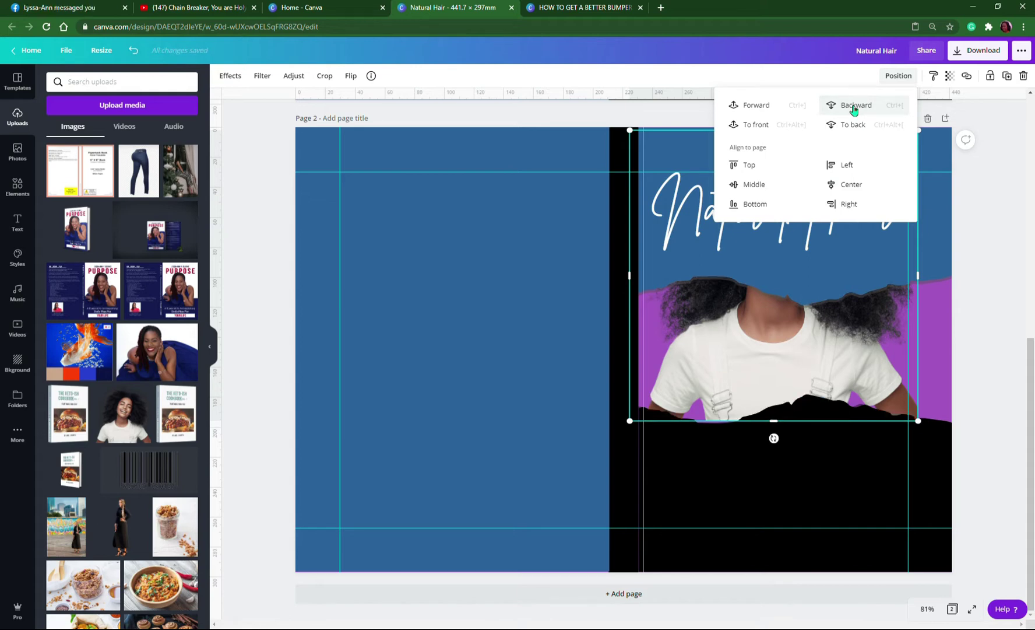
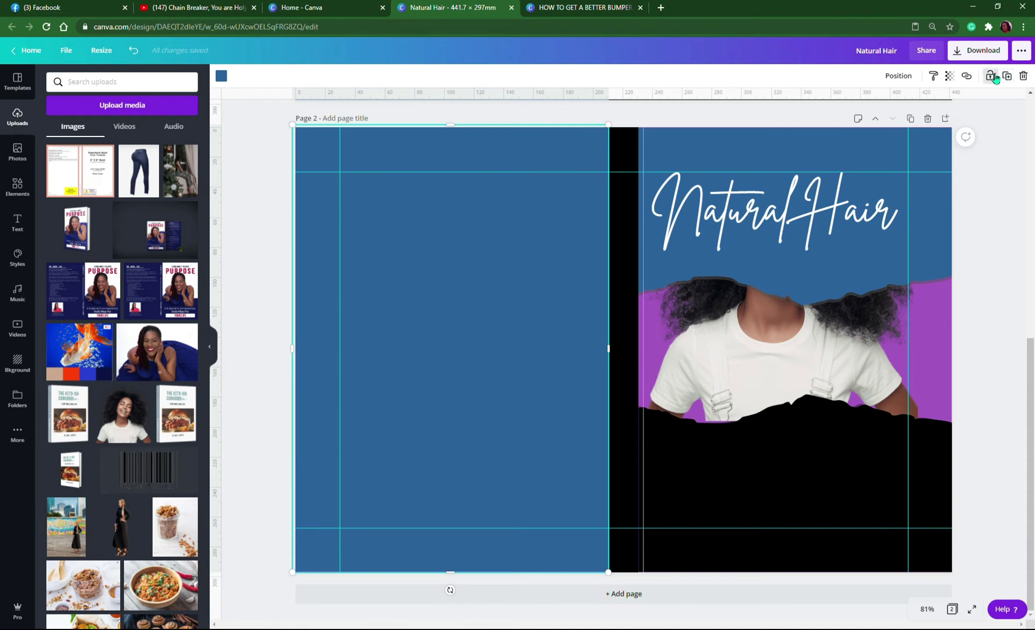
click(805, 475)
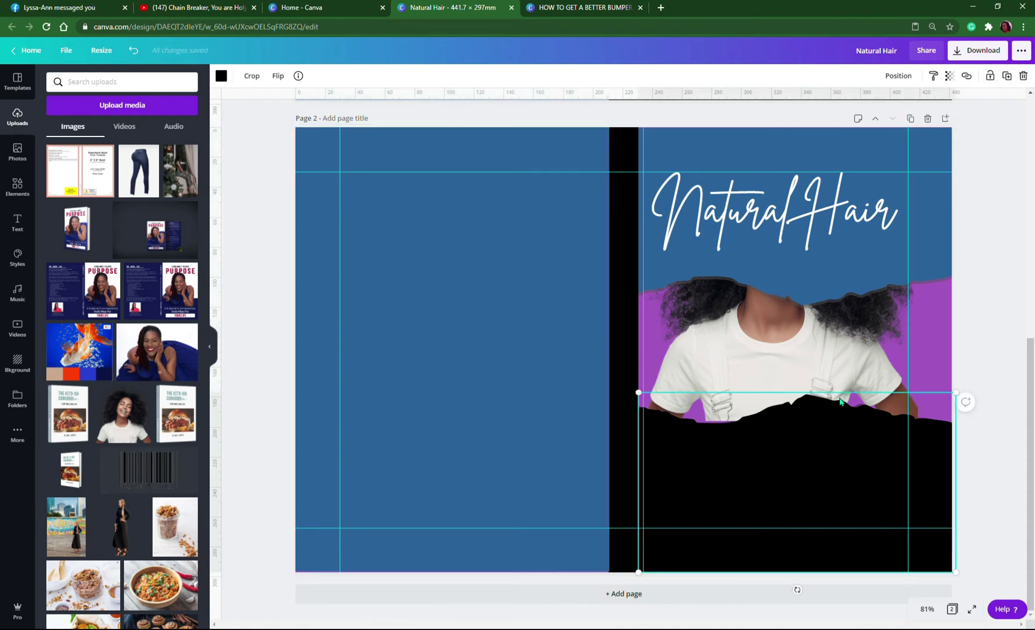
click(991, 76)
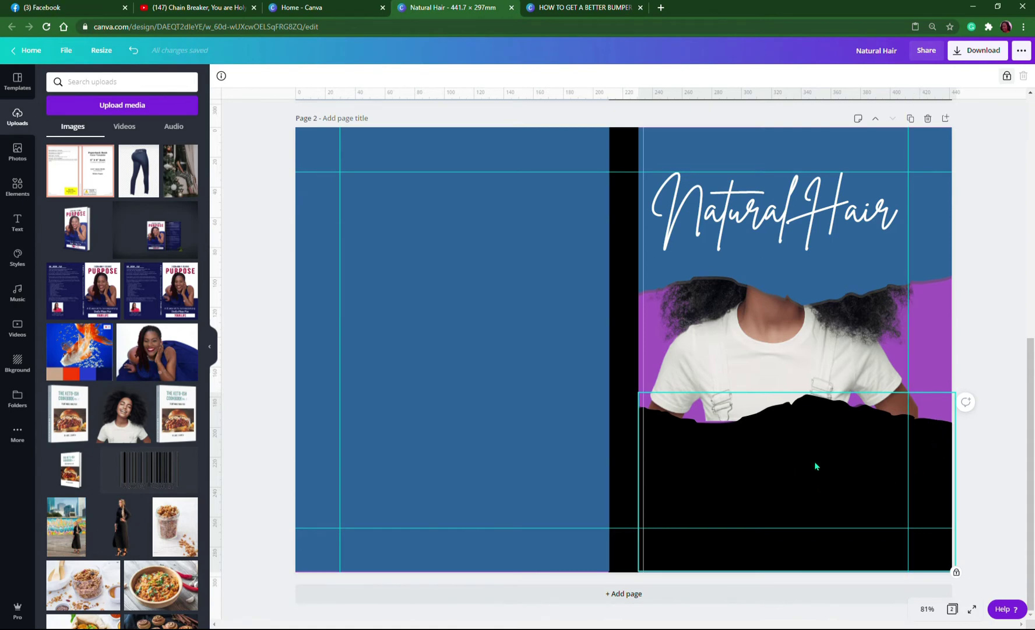
key(ctrl+z)
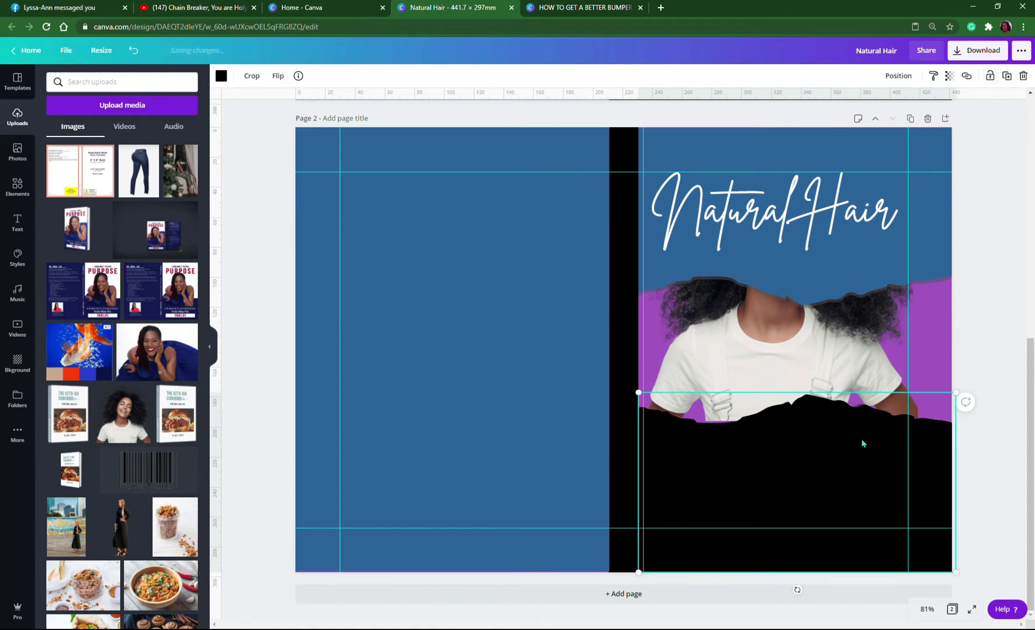
click(985, 448)
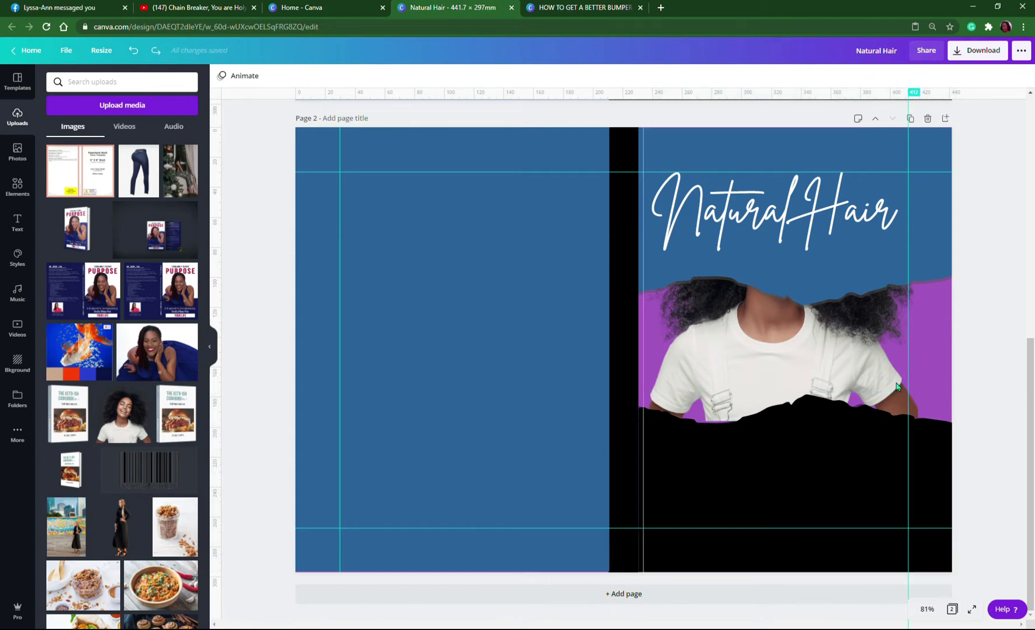
Send the blue torn shape and its shadow backward until both sit behind the woman's photo on the front cover.
click(941, 426)
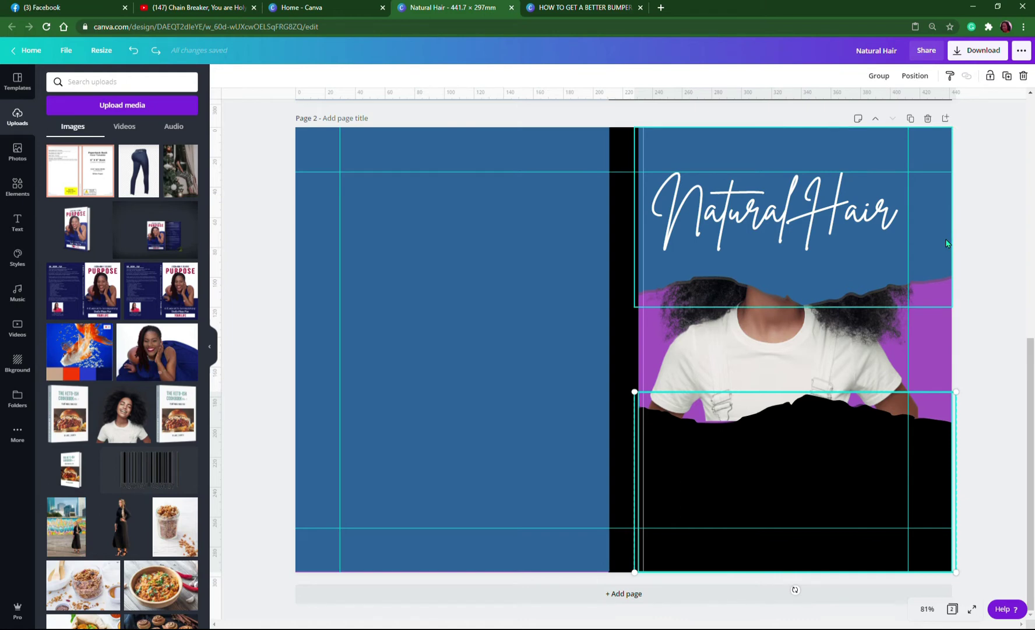
click(978, 349)
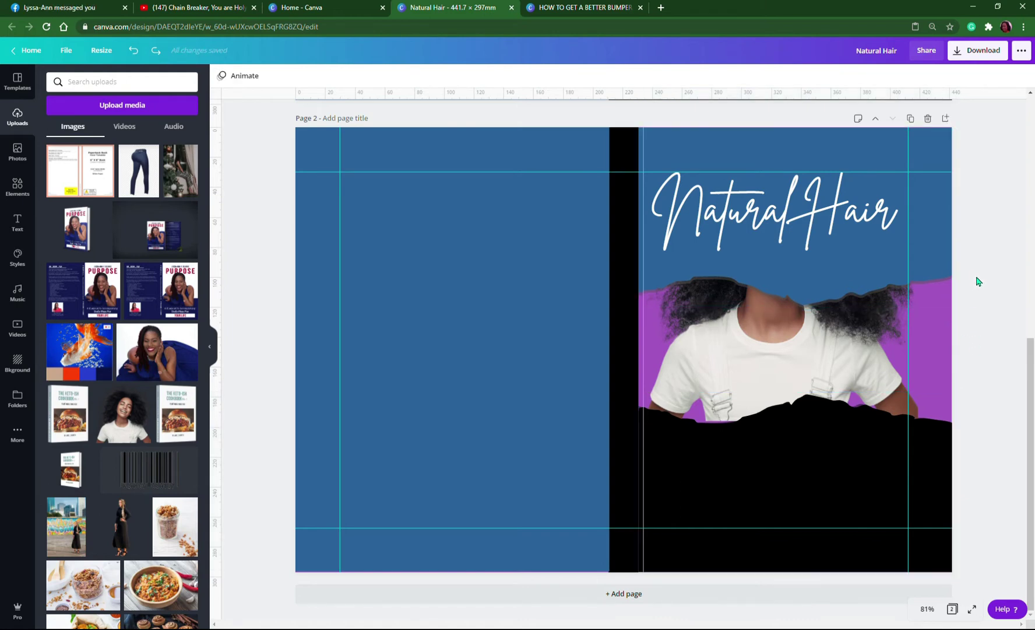
click(945, 280)
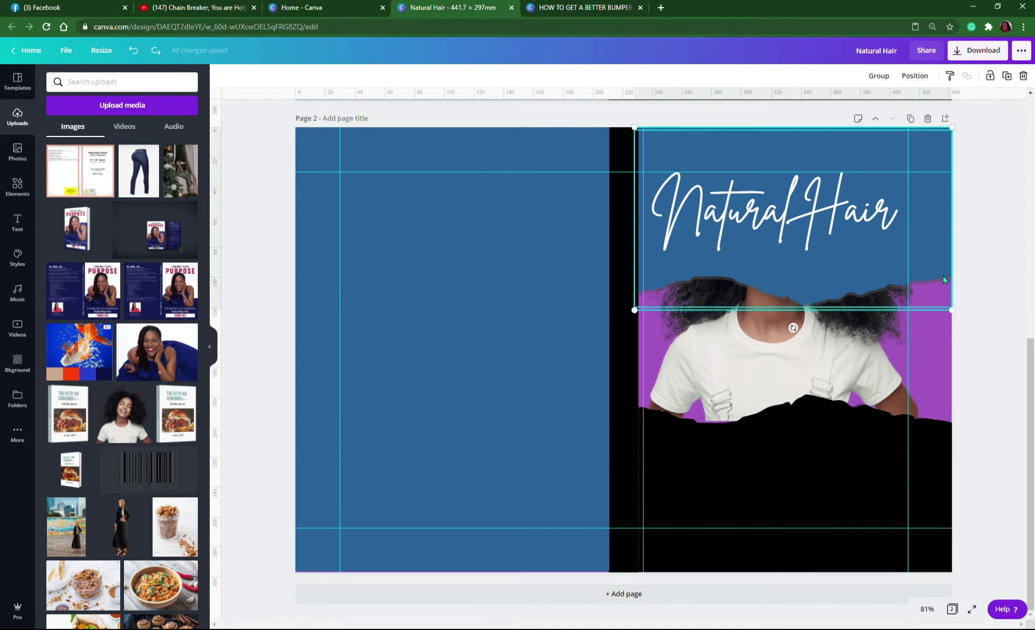
click(921, 77)
click(873, 104)
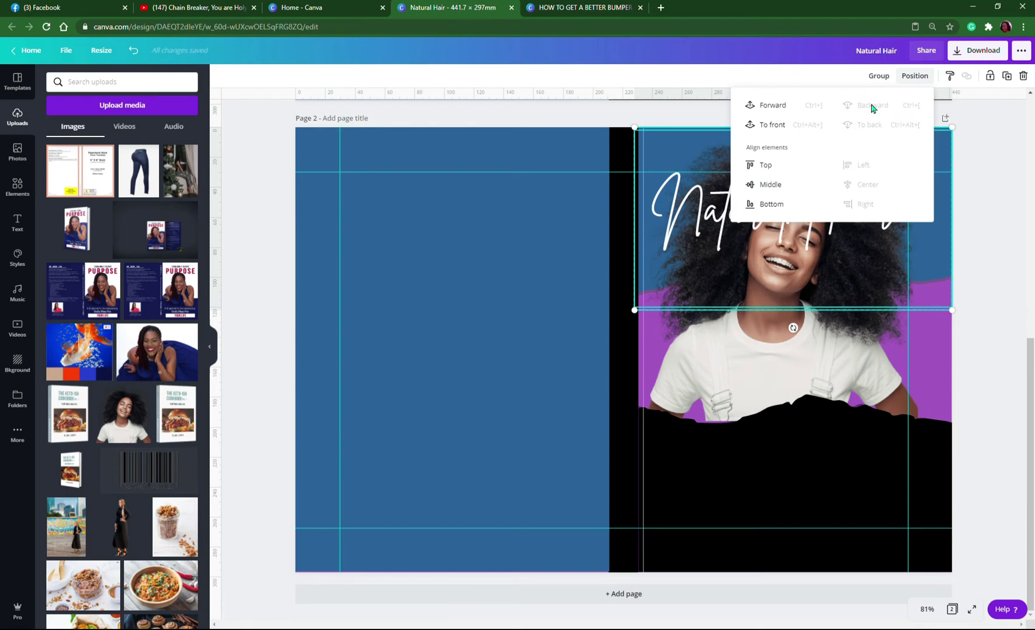
click(976, 346)
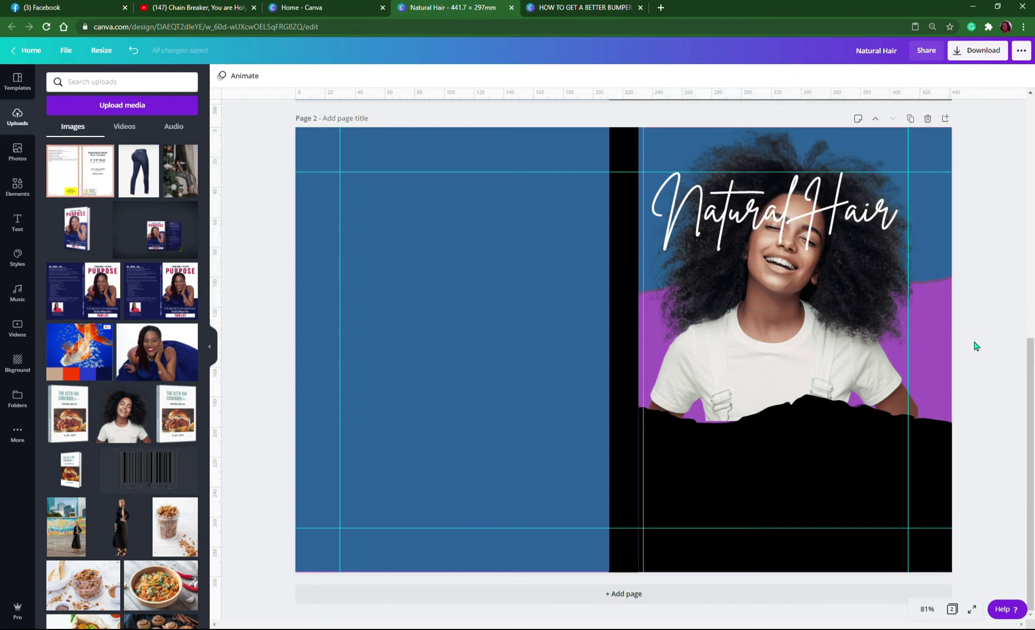
Enlarge the woman's photo to nearly the front cover's width and move it down, with its lower part behind the black torn shape.
click(797, 358)
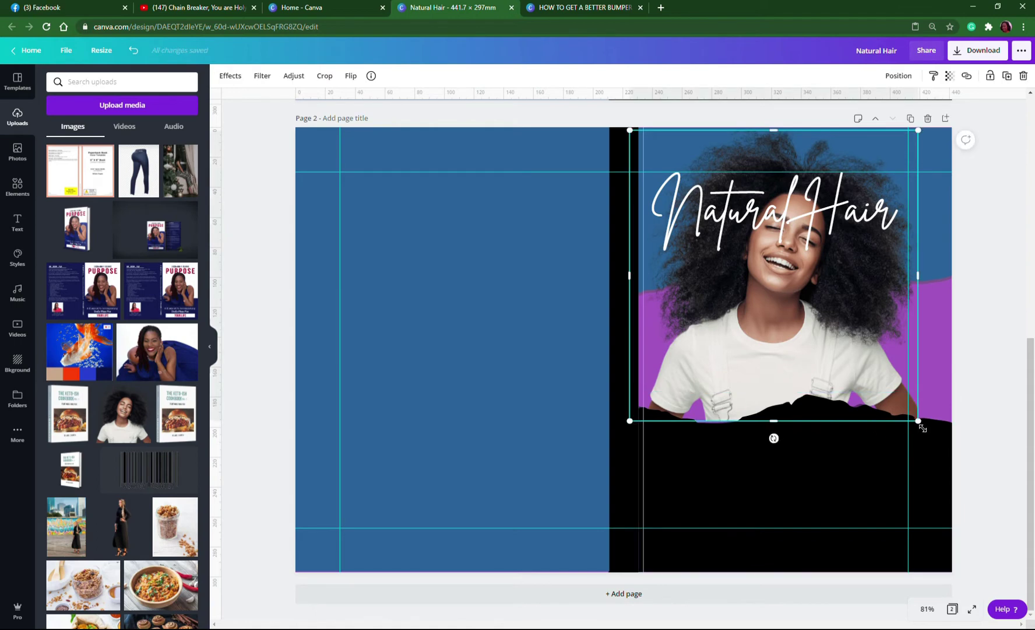
drag(924, 429, 947, 442)
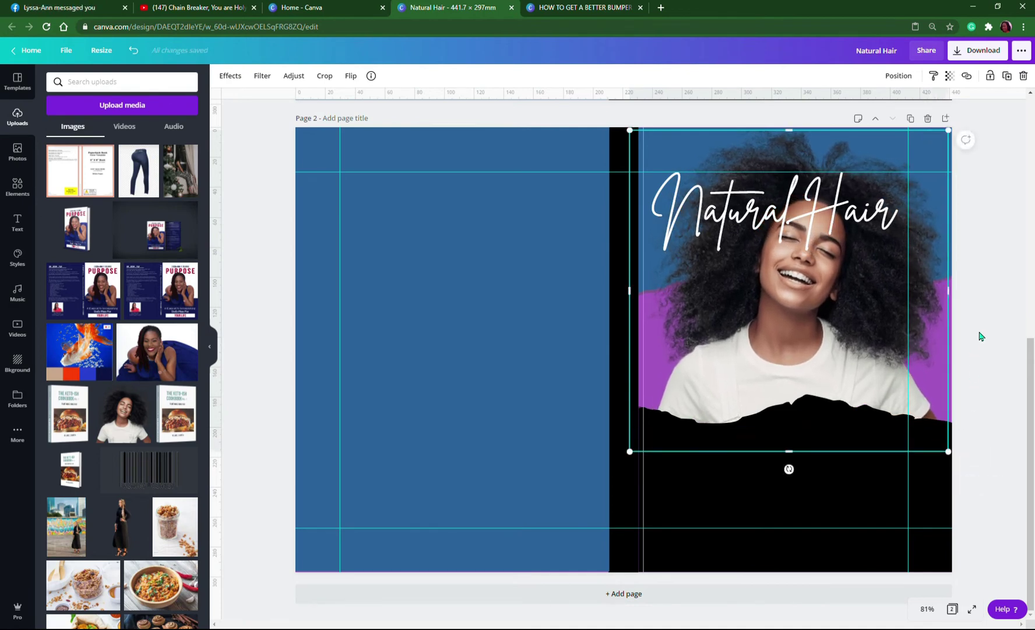
click(981, 336)
click(789, 335)
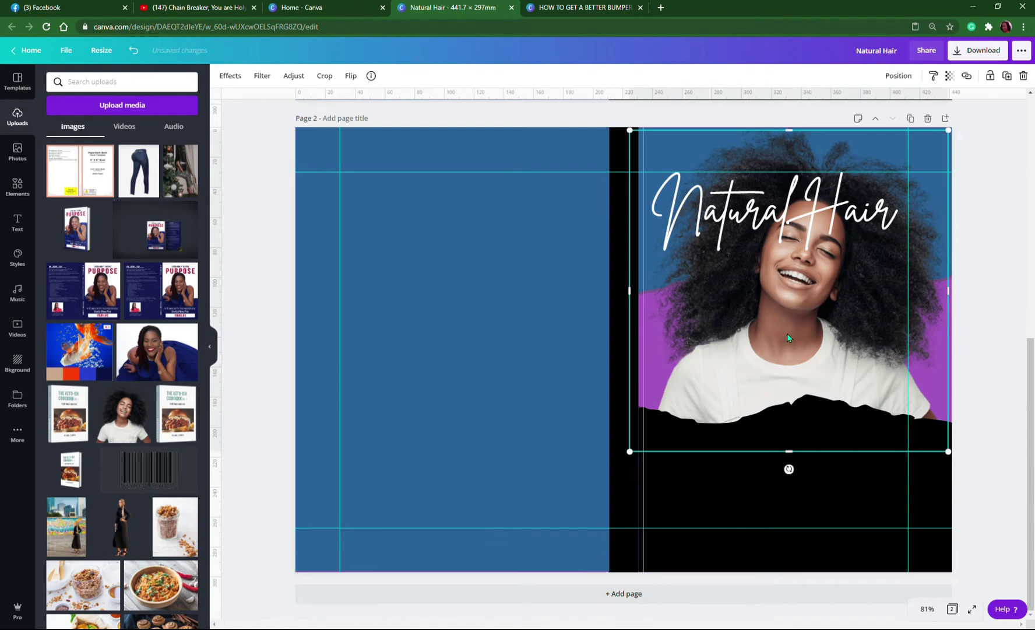
drag(791, 346, 788, 374)
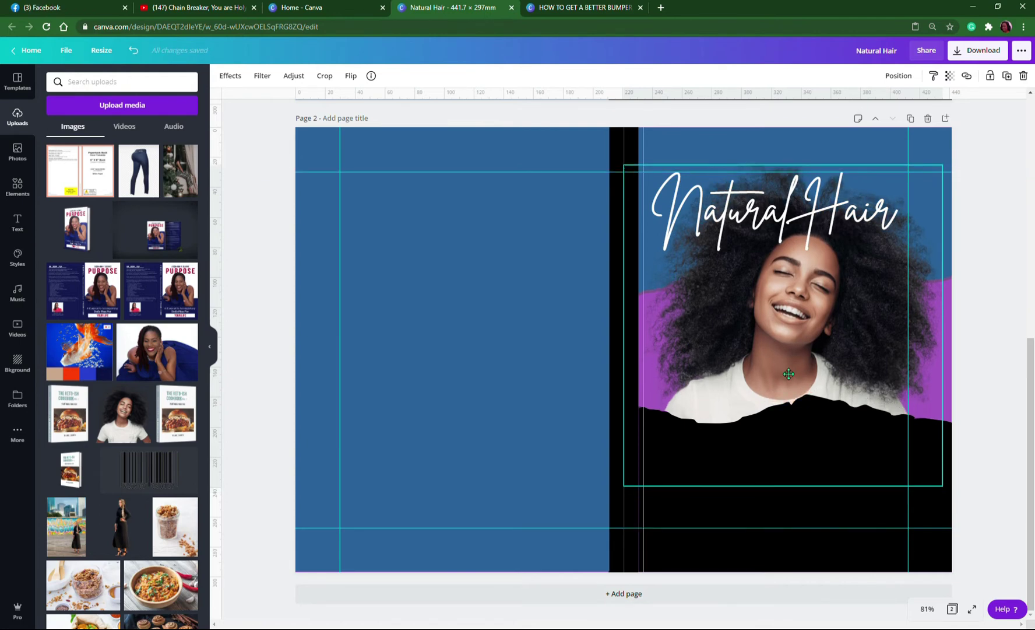
click(988, 338)
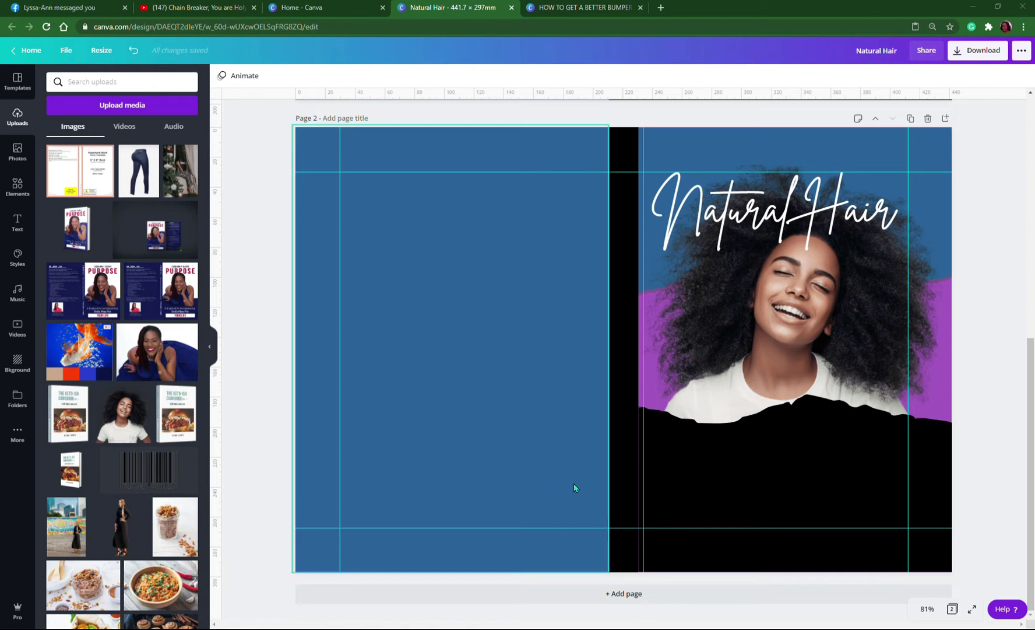
Paste the copied subtitle "The Truth about our hair" and the "Book Cover Design by" credit line onto the front cover's black area.
click(718, 481)
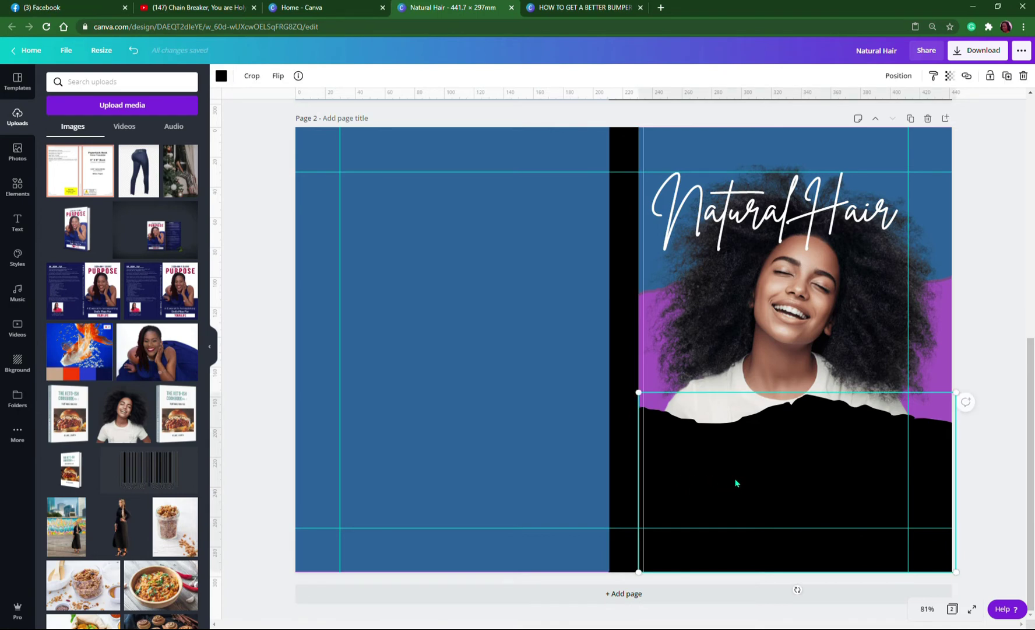
right_click(735, 483)
click(768, 479)
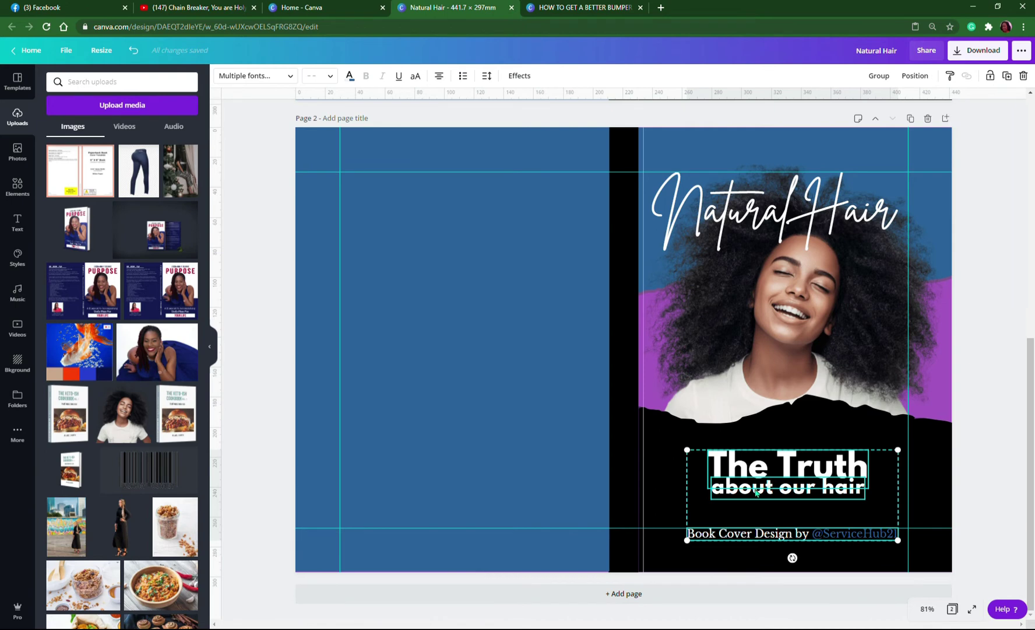
click(988, 371)
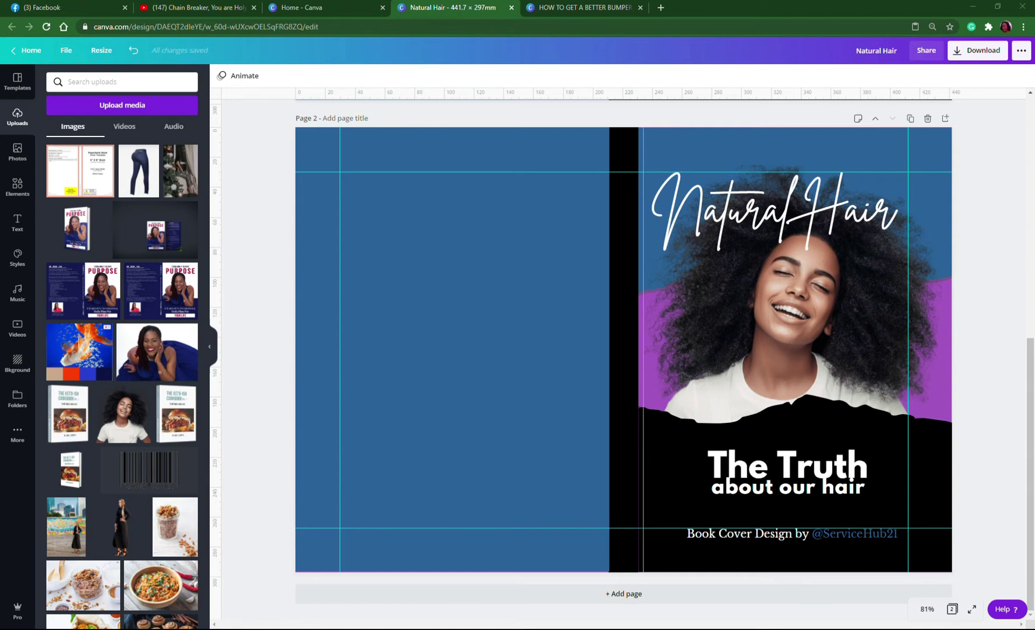
Paste the copied vertical "Natural Hair" and "The Truth about our hair" texts onto the black spine.
click(621, 317)
right_click(621, 316)
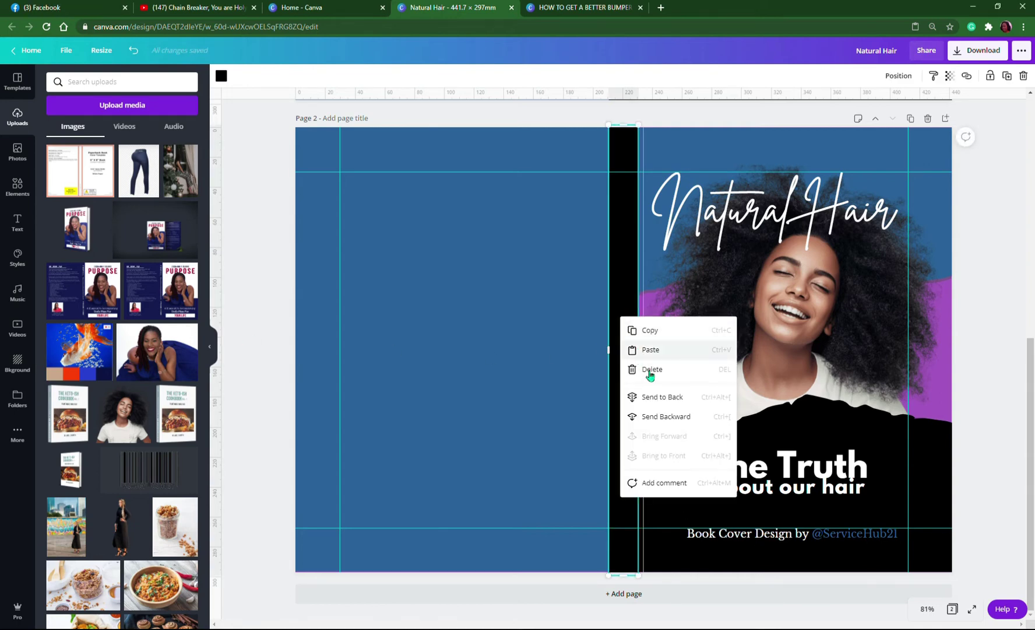
click(651, 350)
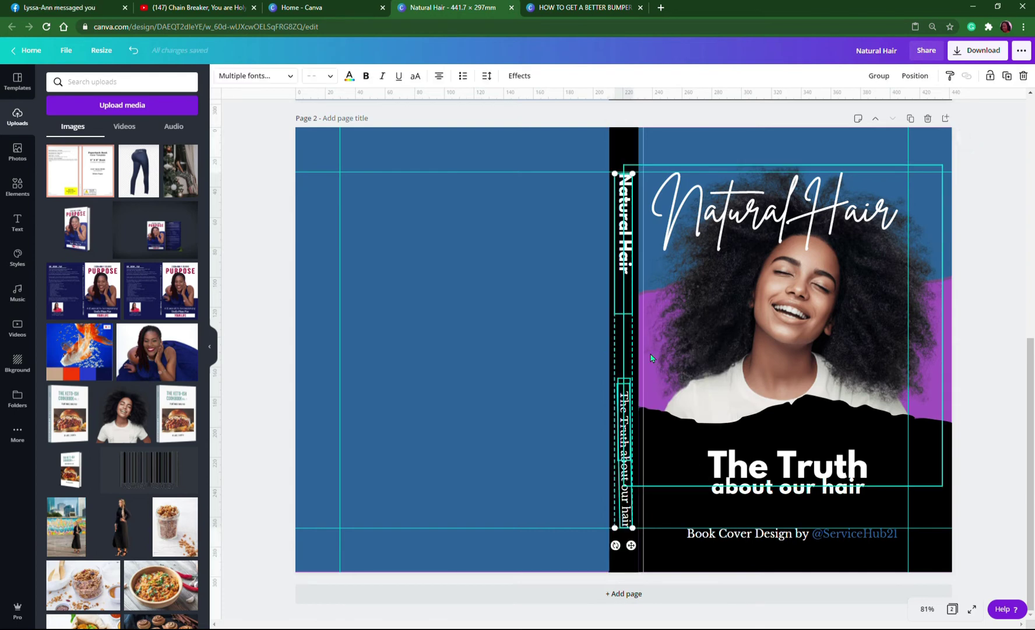
click(983, 288)
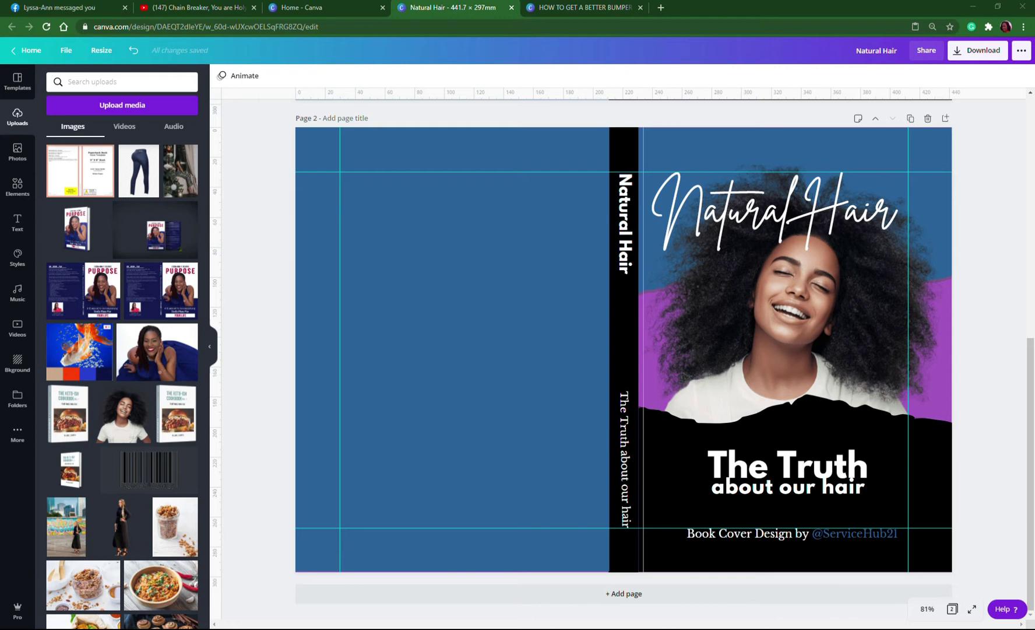
Paste the copied title, blurb, author section and barcode onto the blue back cover and nudge them inside the outer margin guide.
click(392, 338)
right_click(401, 338)
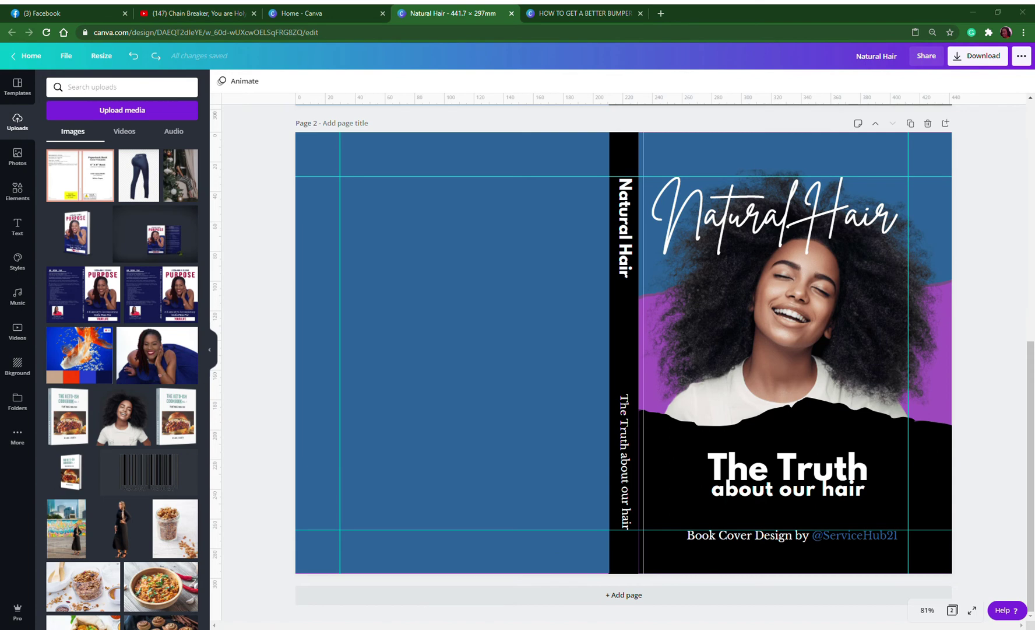
click(424, 387)
right_click(424, 383)
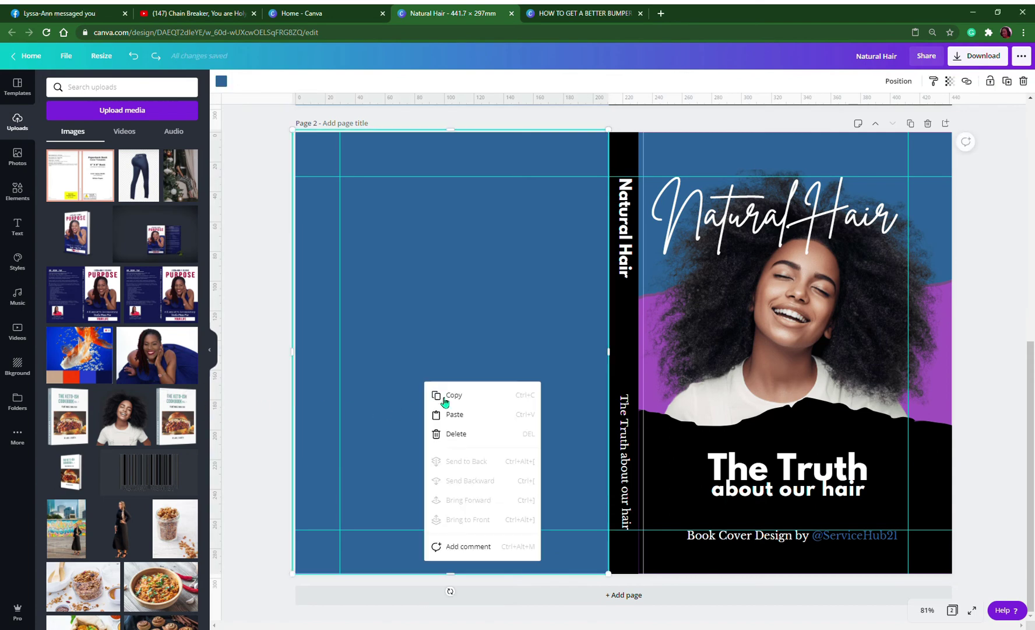
click(453, 415)
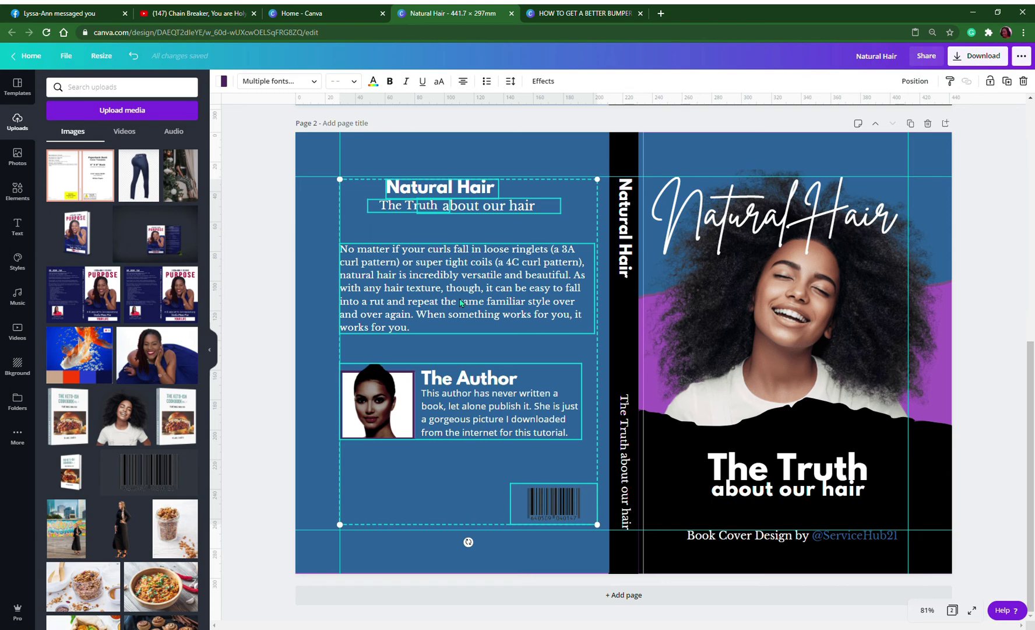
drag(461, 302, 472, 305)
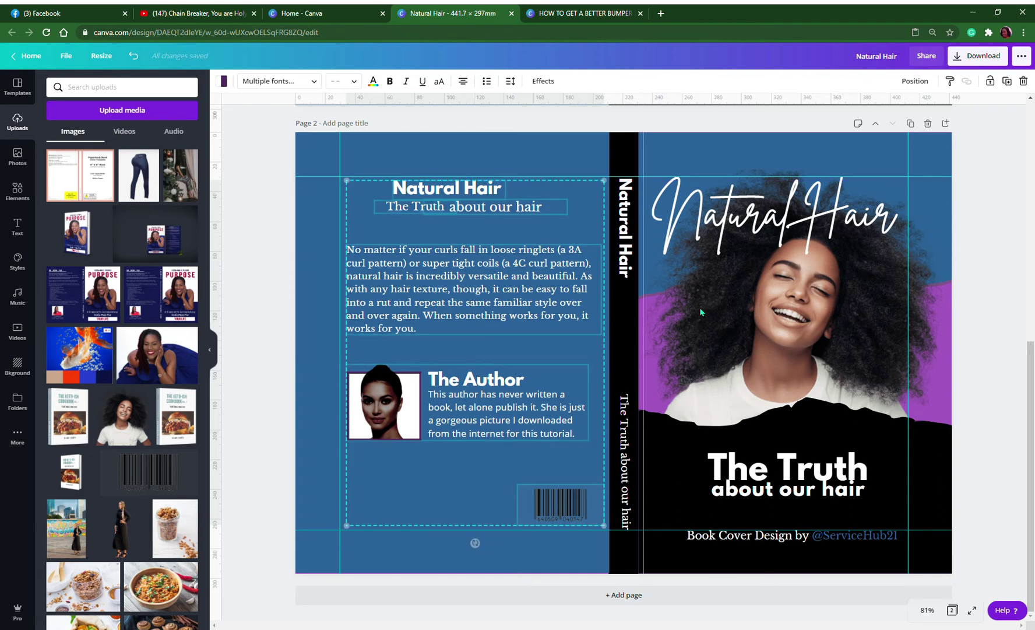
click(977, 309)
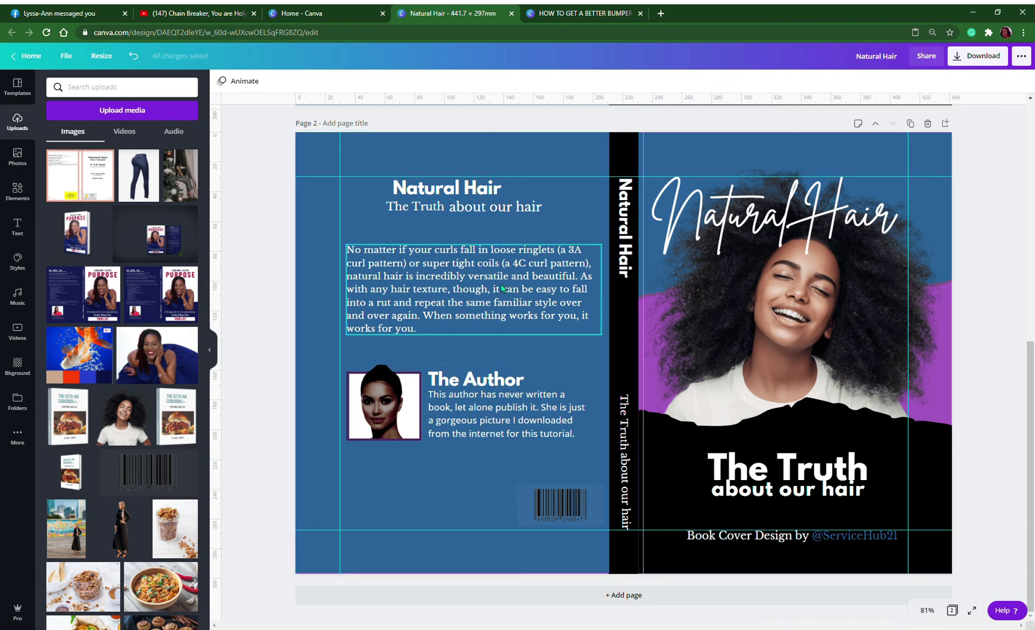
Apply the Curve text effect to the front cover's "Natural Hair" title with a curve value of 50.
click(778, 475)
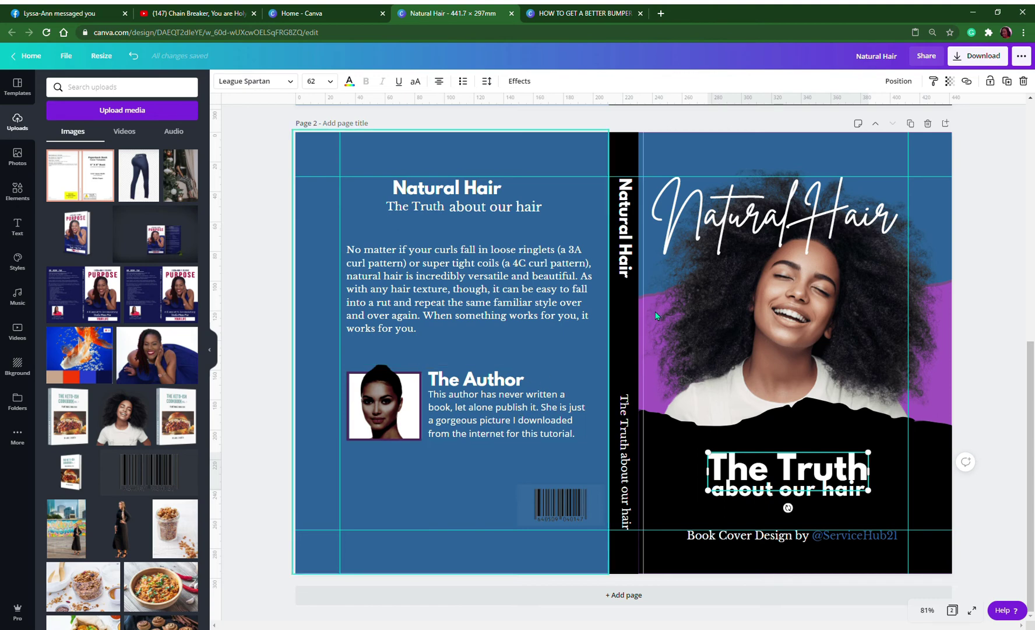
click(800, 227)
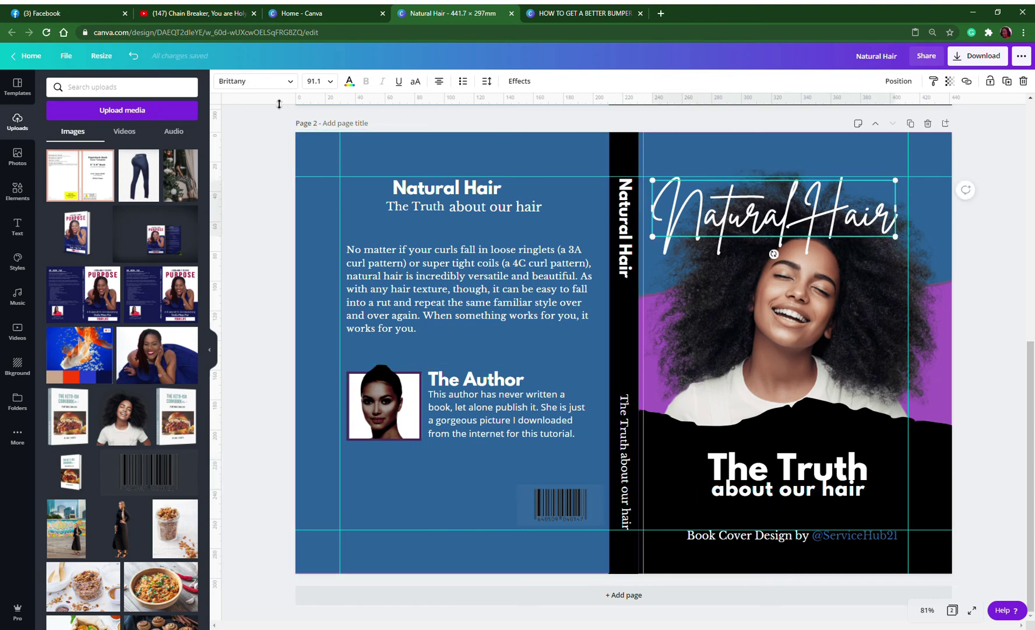
click(519, 81)
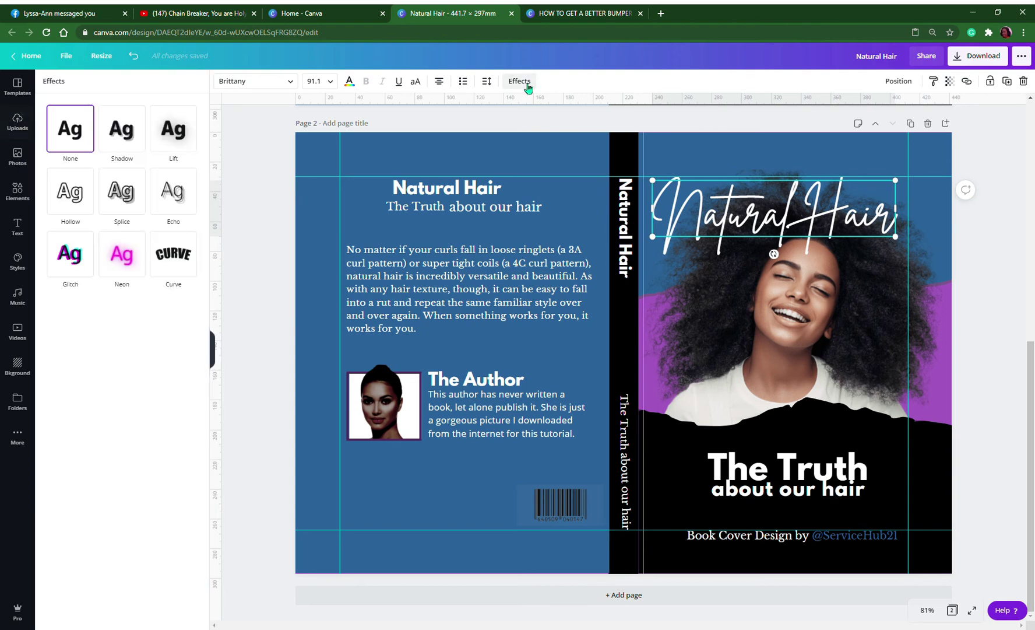
click(173, 263)
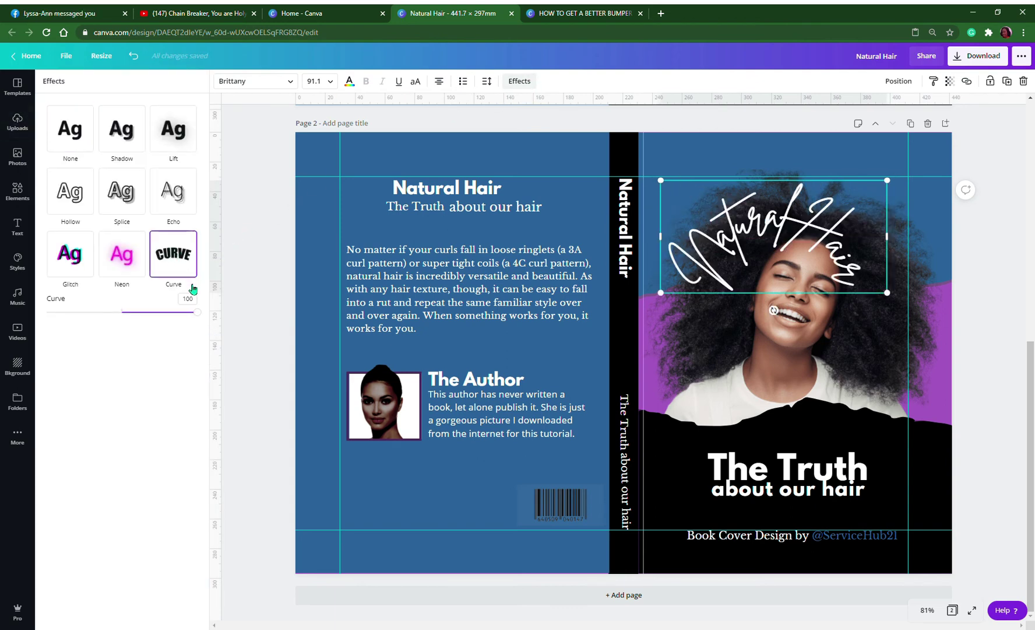
drag(197, 312, 161, 341)
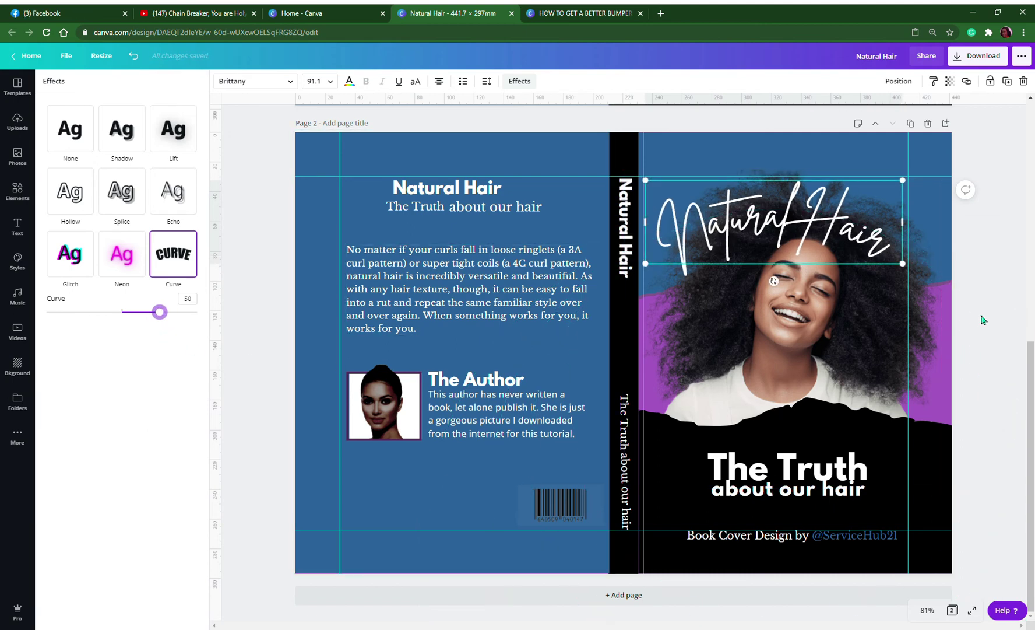
key(Escape)
key(Escape)
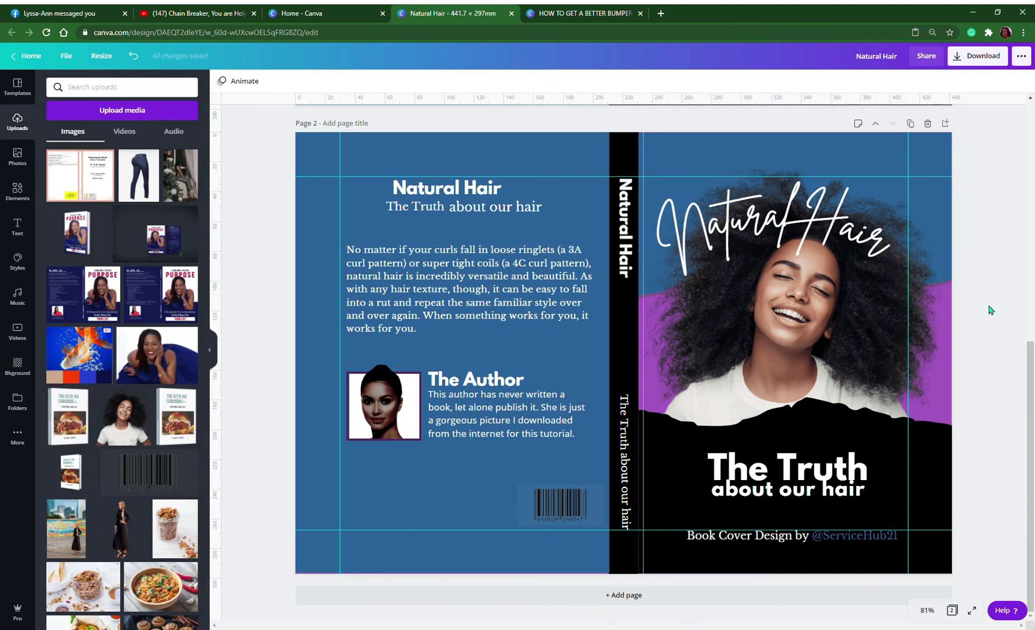
Nudge the curved title slightly to the right and move the woman's photo down so her face sits clear of the lettering.
click(780, 224)
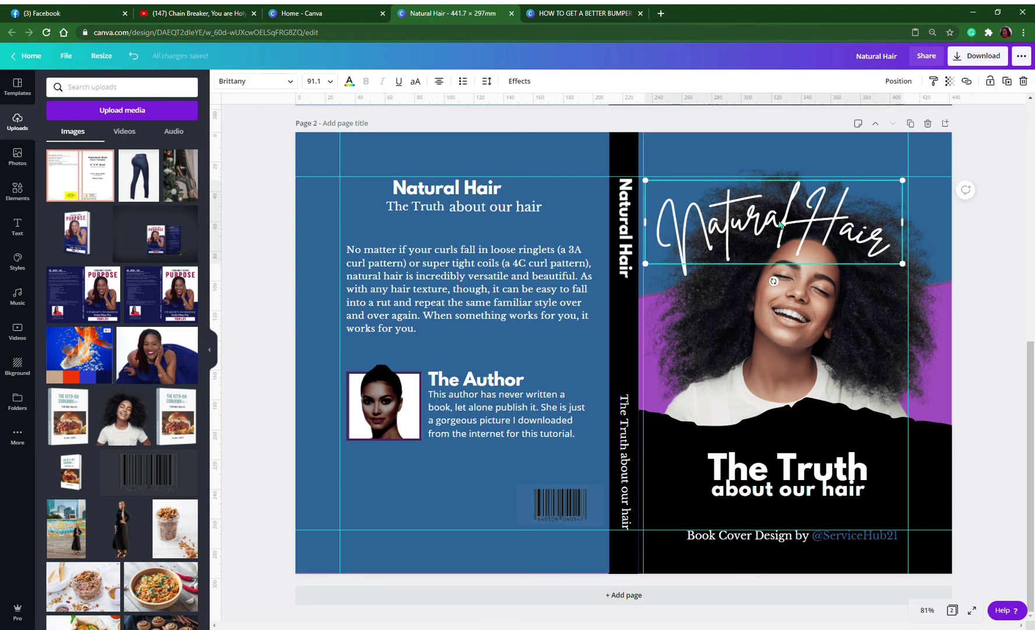
drag(780, 224, 785, 223)
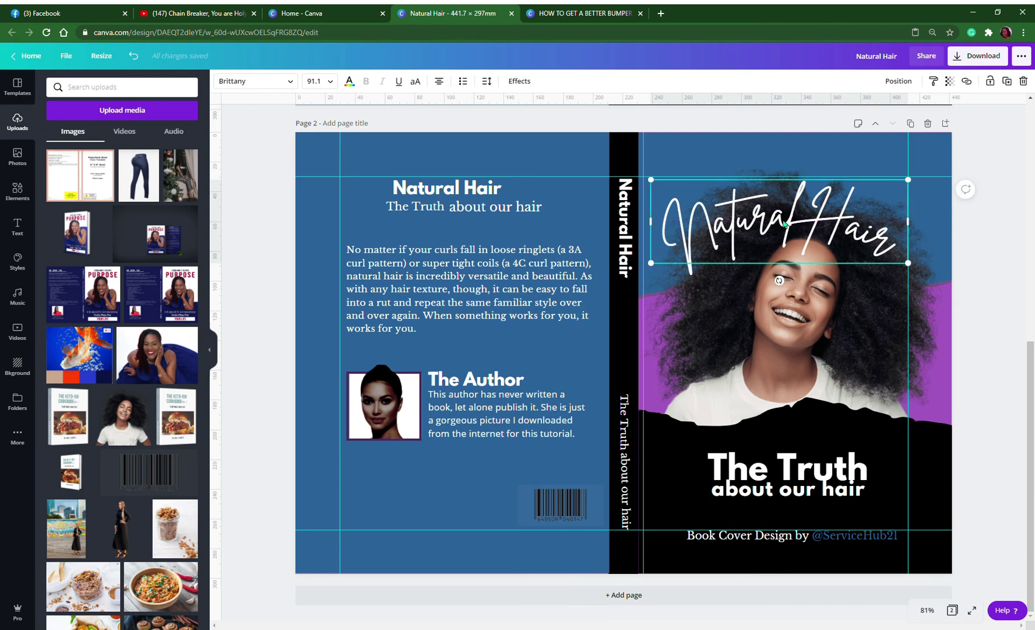
click(784, 345)
drag(784, 348, 790, 373)
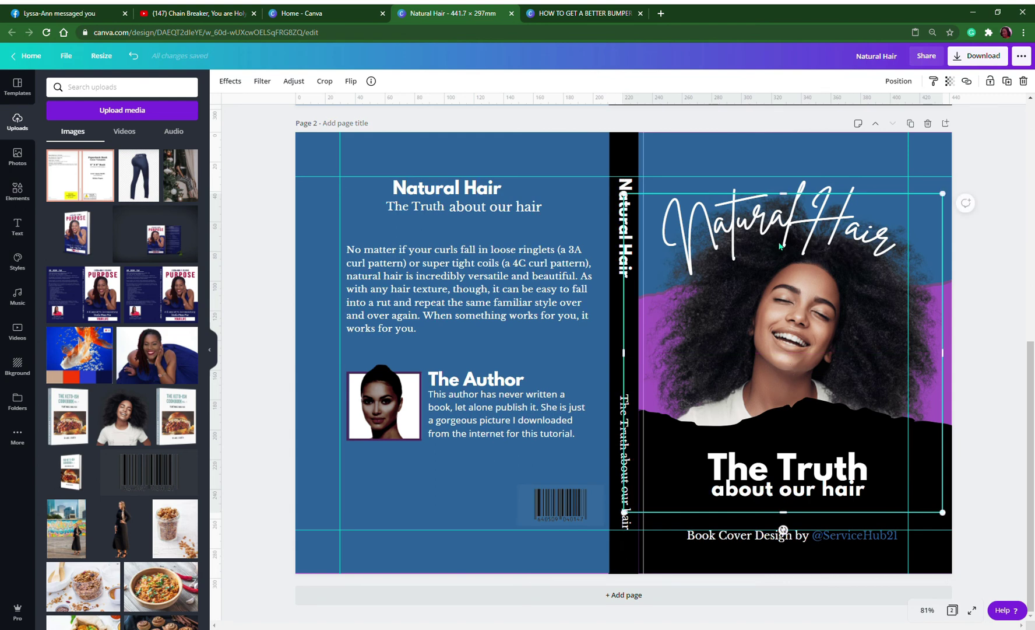
Send the front cover's curved title one layer backward, behind the woman's hair, and move her photo slightly down and to the right.
click(778, 222)
drag(778, 221, 783, 222)
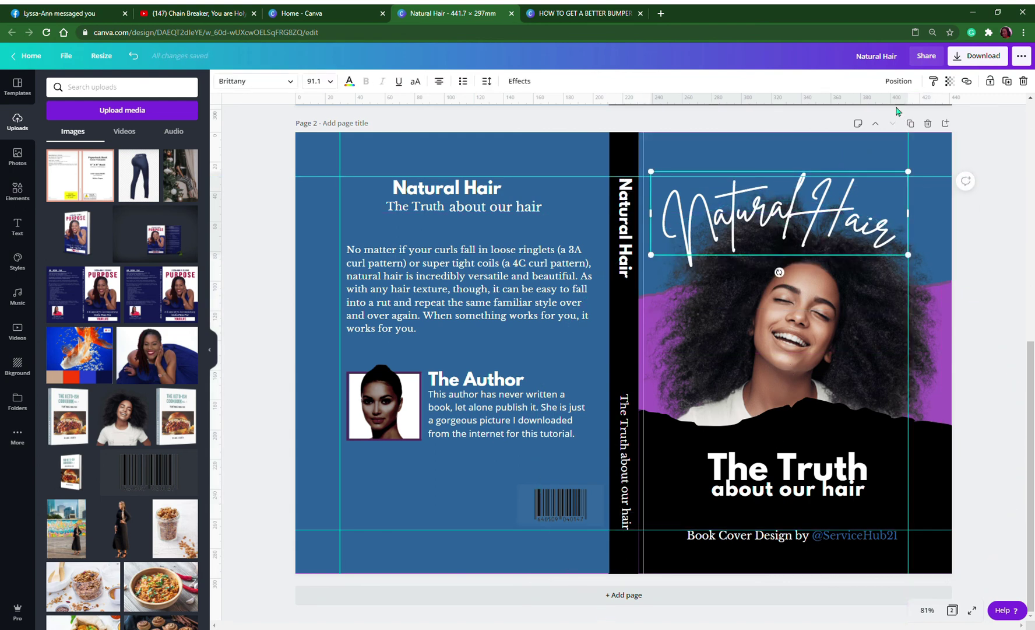
click(898, 83)
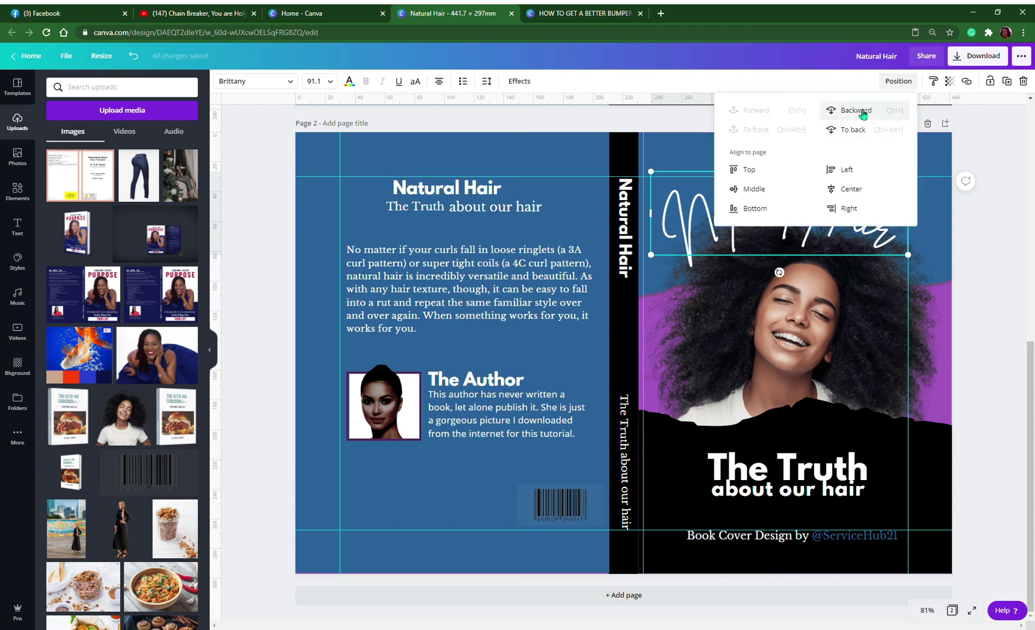
click(863, 114)
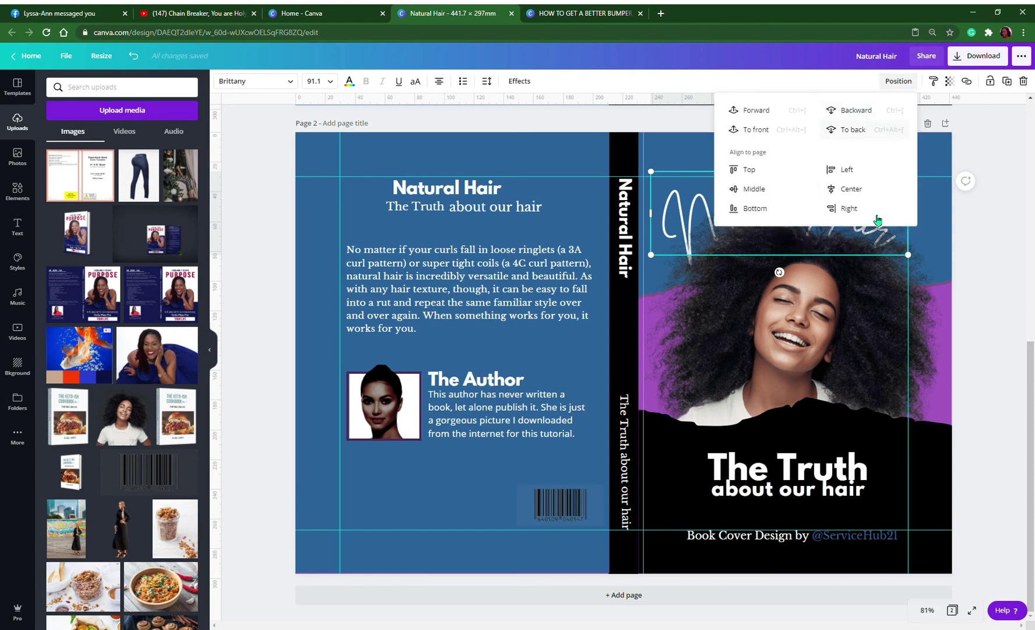
click(976, 273)
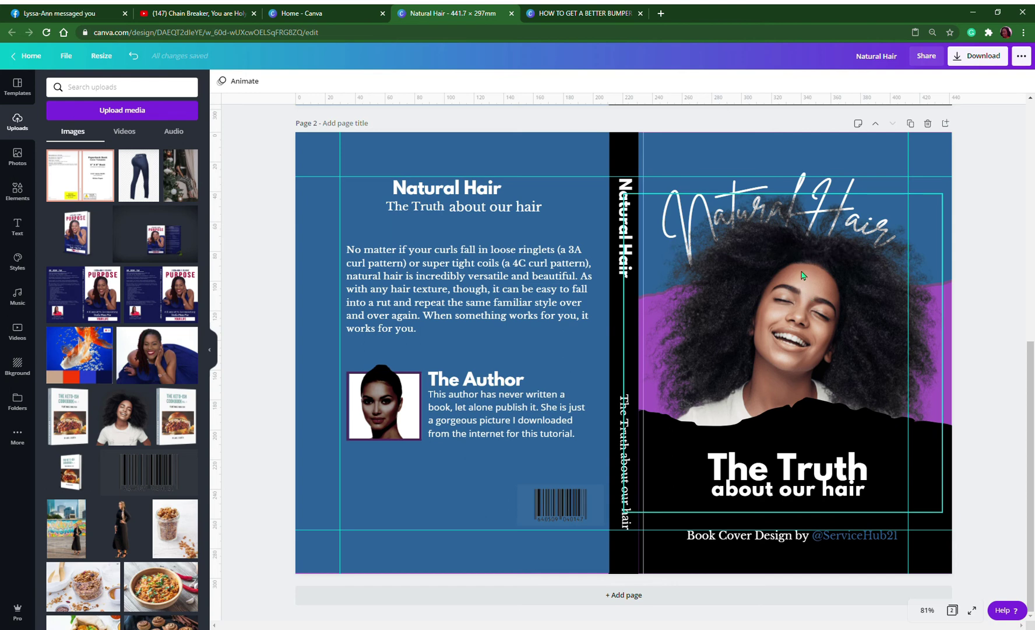
drag(802, 275, 814, 286)
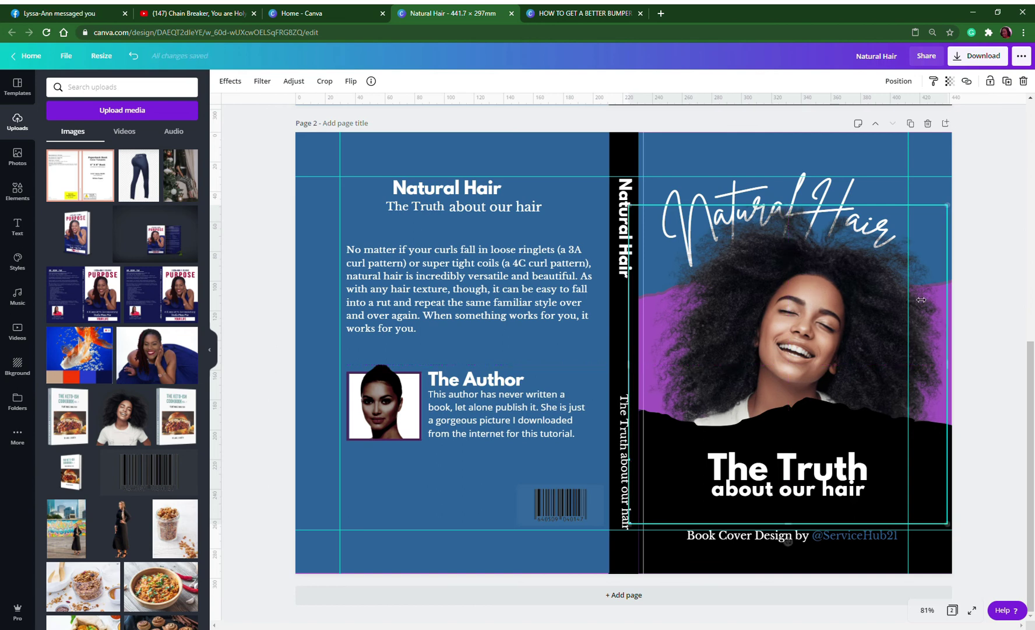
click(985, 292)
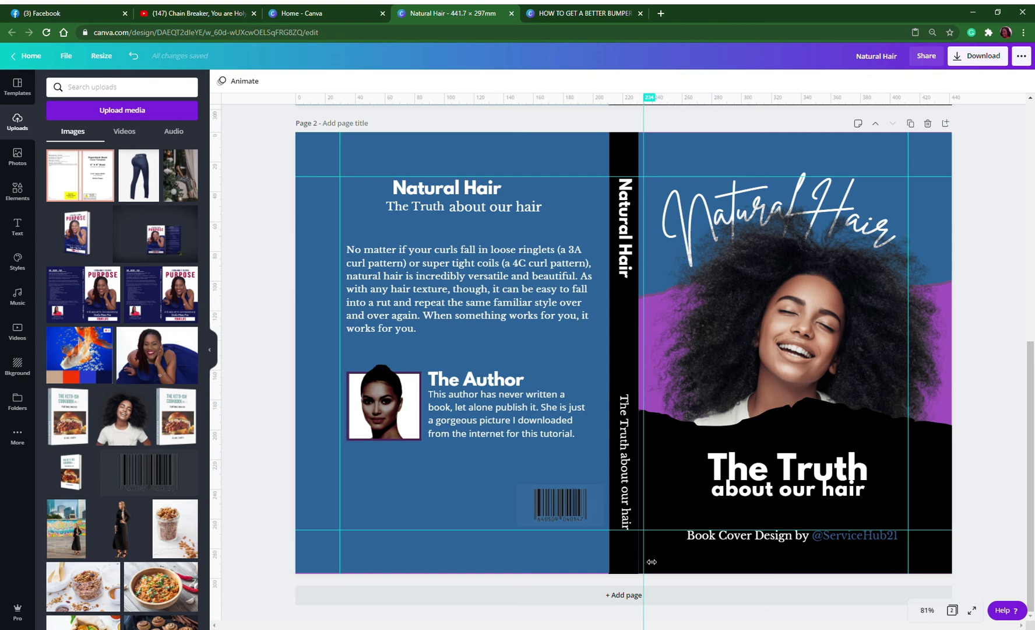
Remove the vertical guide beside the spine on the front cover and place a vertical guide at about 222 mm along the spine's centre.
drag(651, 562, 241, 425)
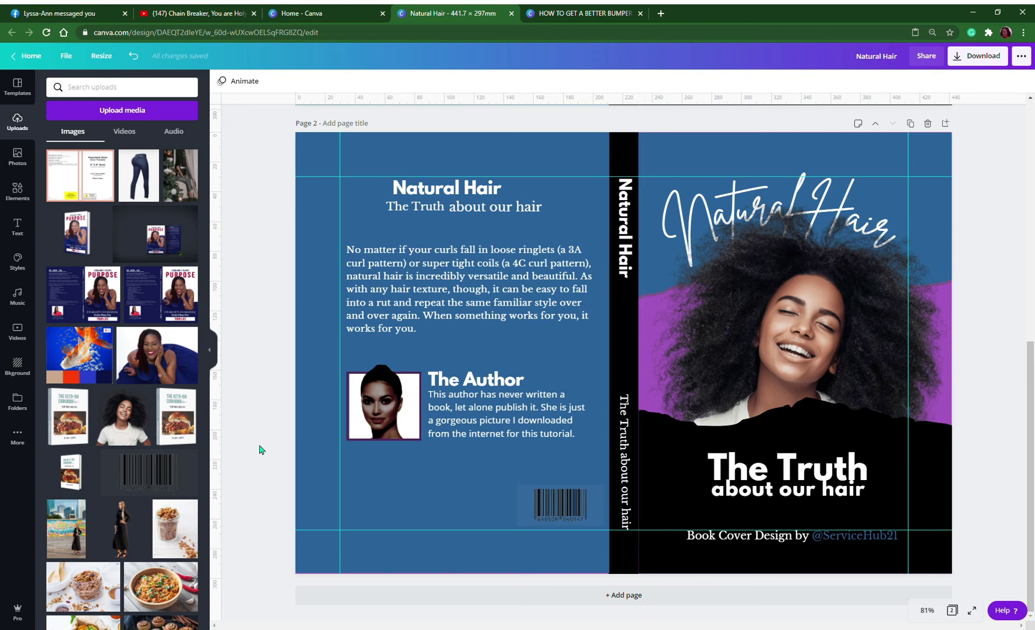
drag(225, 308, 632, 308)
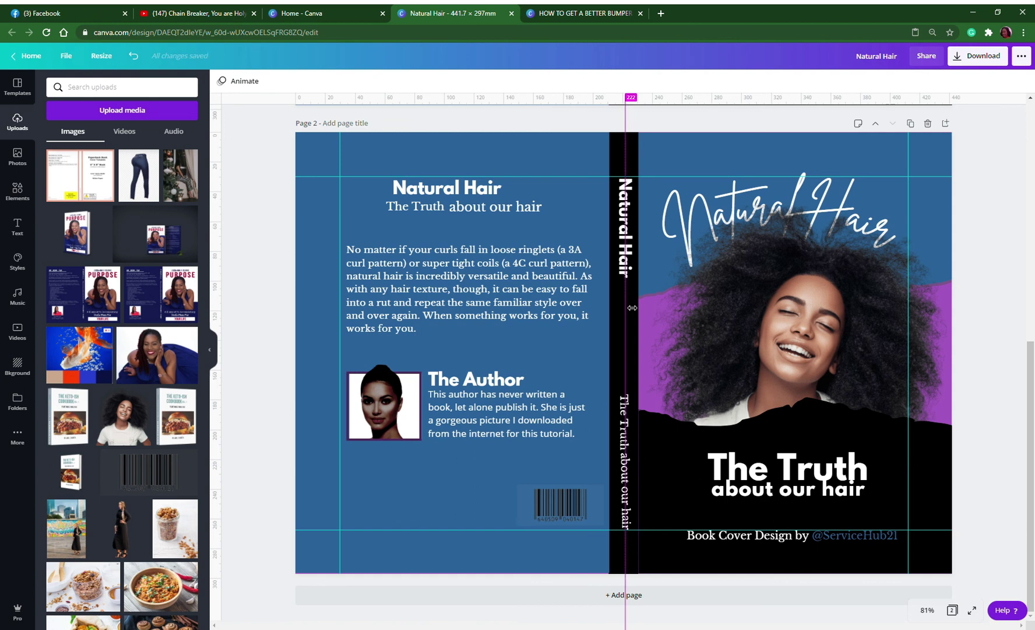
mouse_move(632, 307)
mouse_down()
mouse_move(660, 308)
mouse_move(622, 308)
mouse_move(635, 307)
mouse_up()
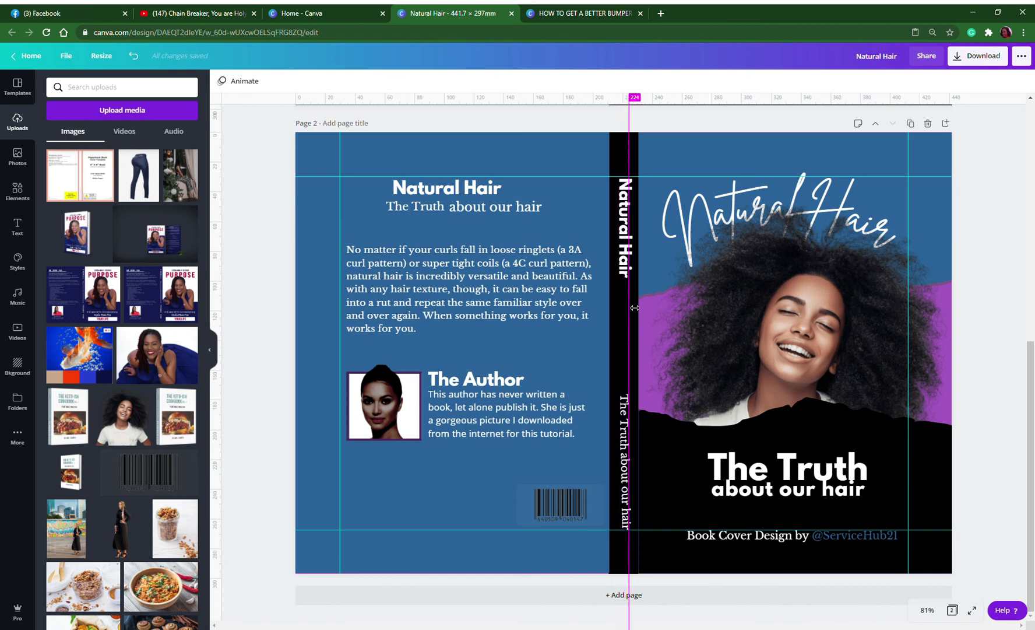
drag(634, 307, 630, 307)
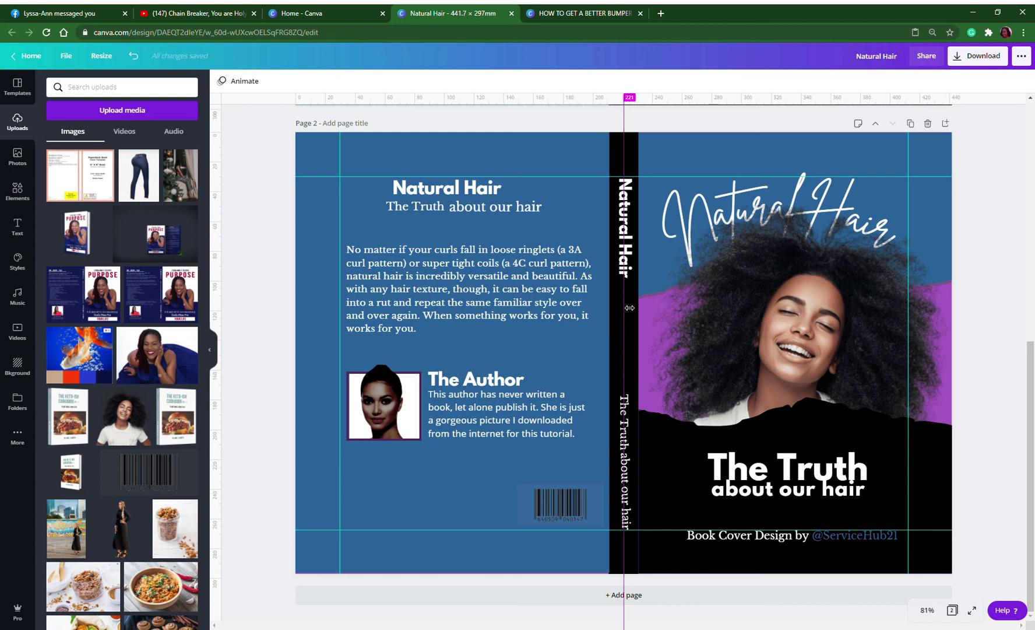
drag(630, 307, 633, 307)
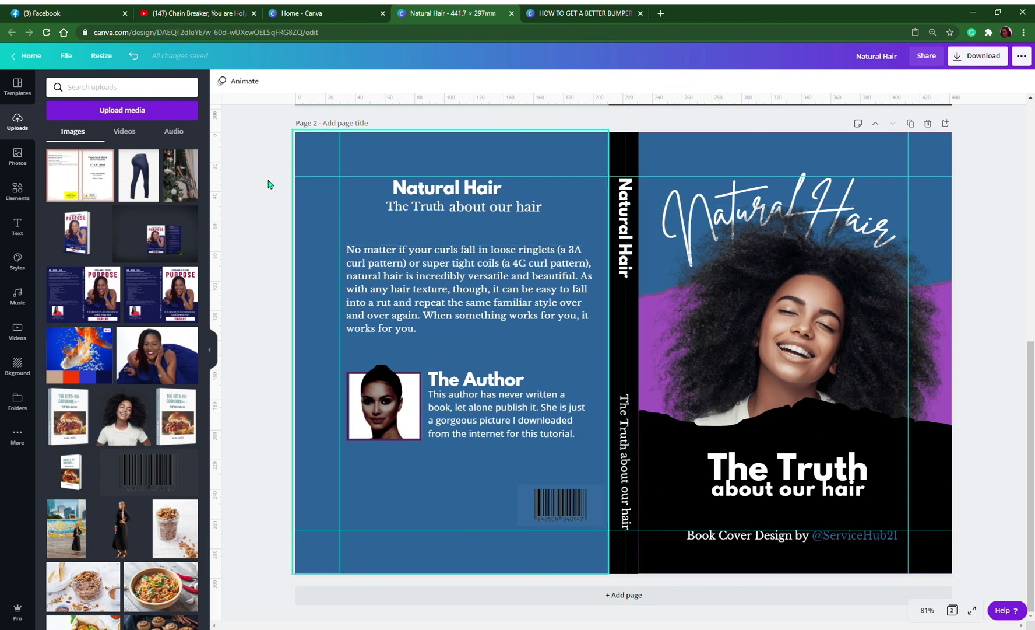
Hide the rulers and the guides in the design.
click(65, 55)
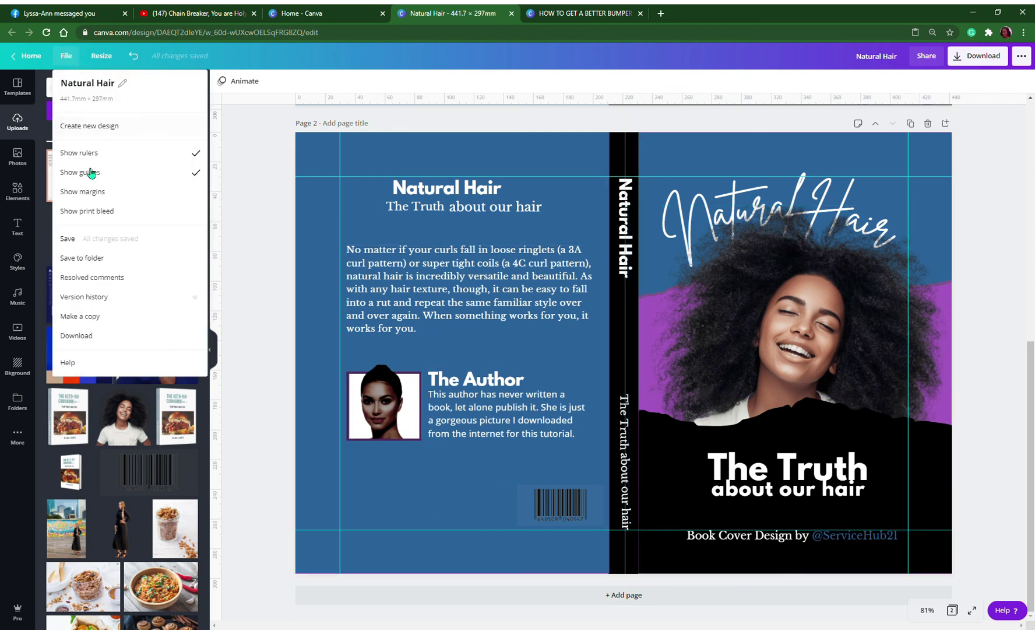
click(80, 157)
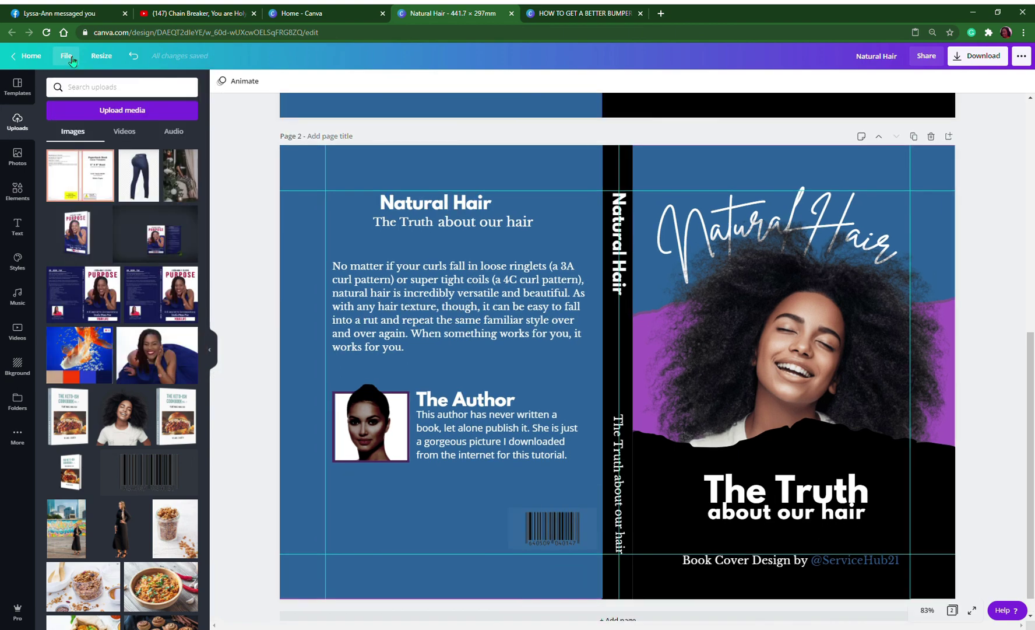
click(69, 57)
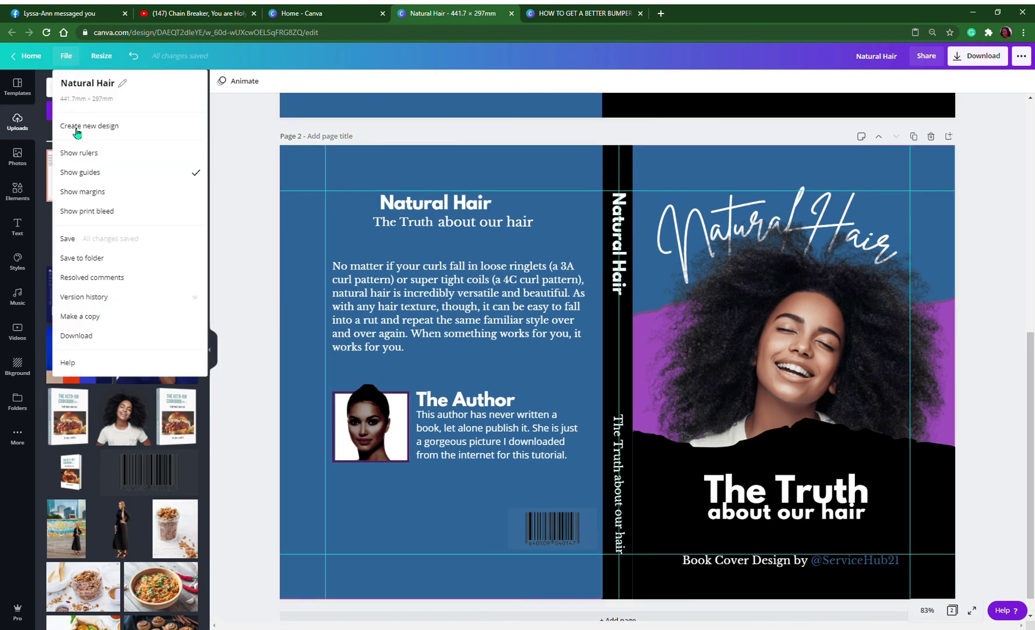
click(83, 173)
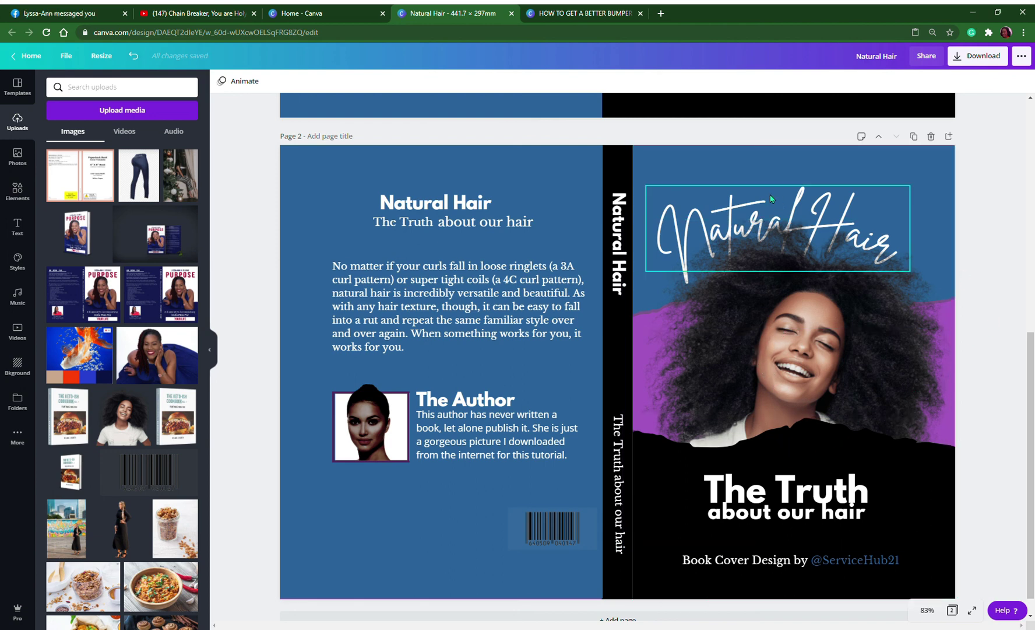
Move the curved "Natural Hair" title on page 2 slightly upward.
drag(771, 198, 776, 194)
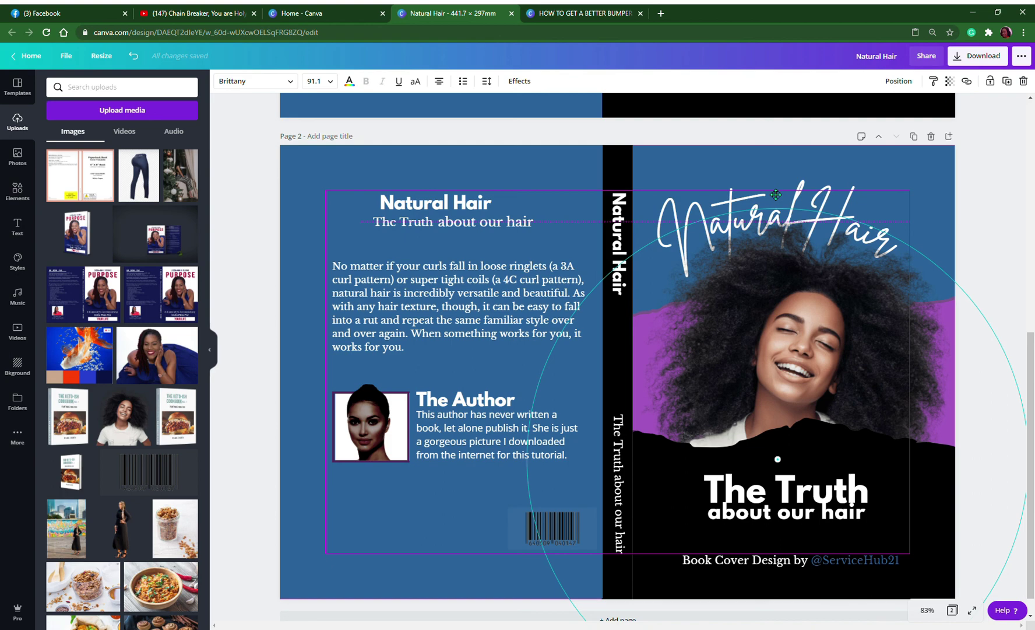
drag(777, 194, 776, 195)
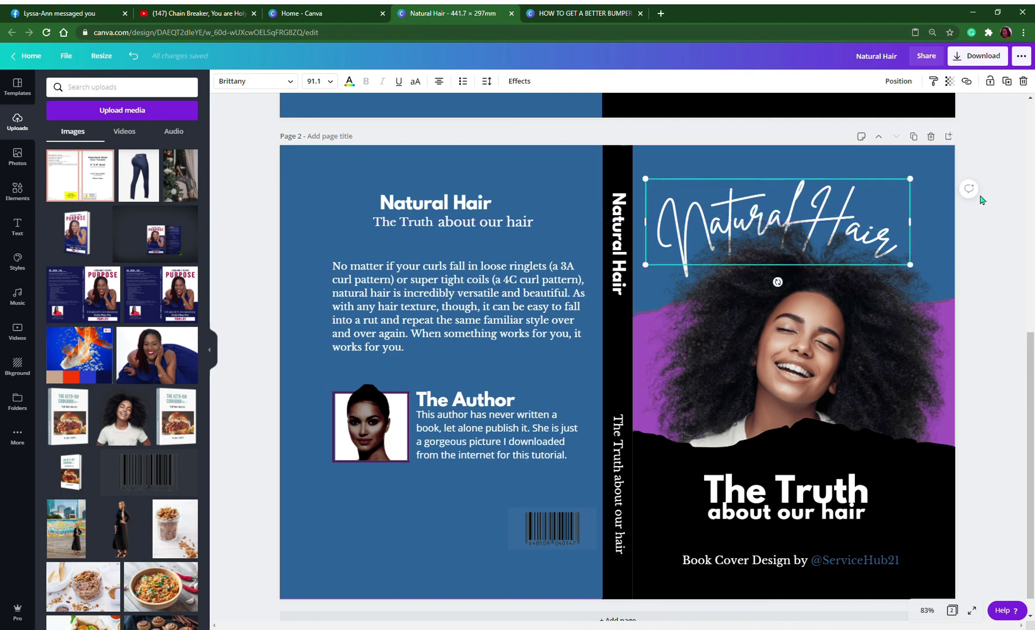
click(1001, 239)
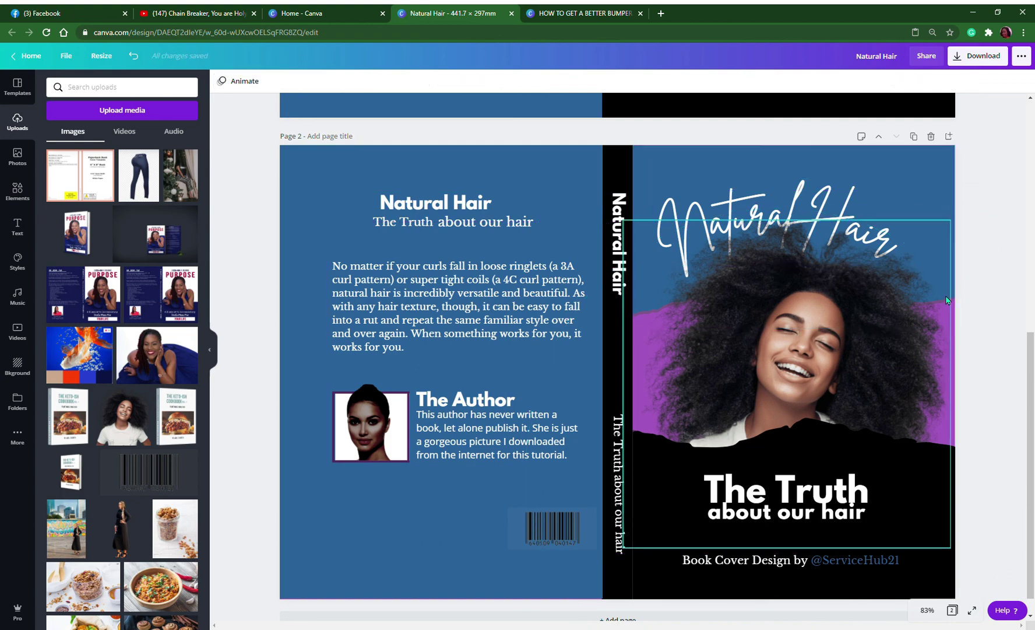
Compare page 2 with page 1, try flipping the woman's photo on page 2 horizontally, and flip it back.
scroll(947, 300, up, 4)
scroll(946, 300, up, 3)
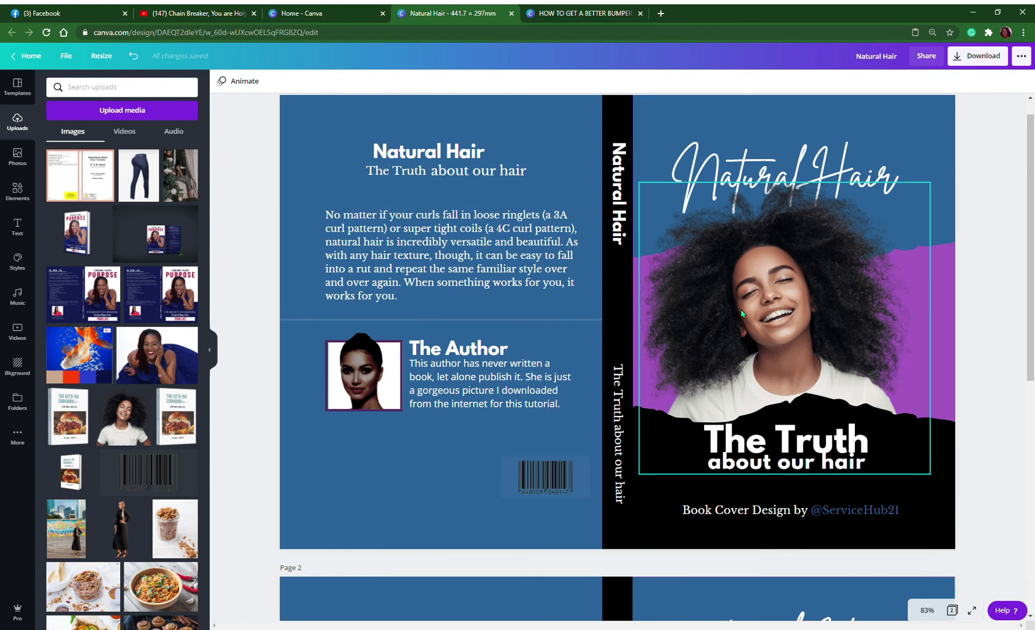
scroll(846, 323, down, 6)
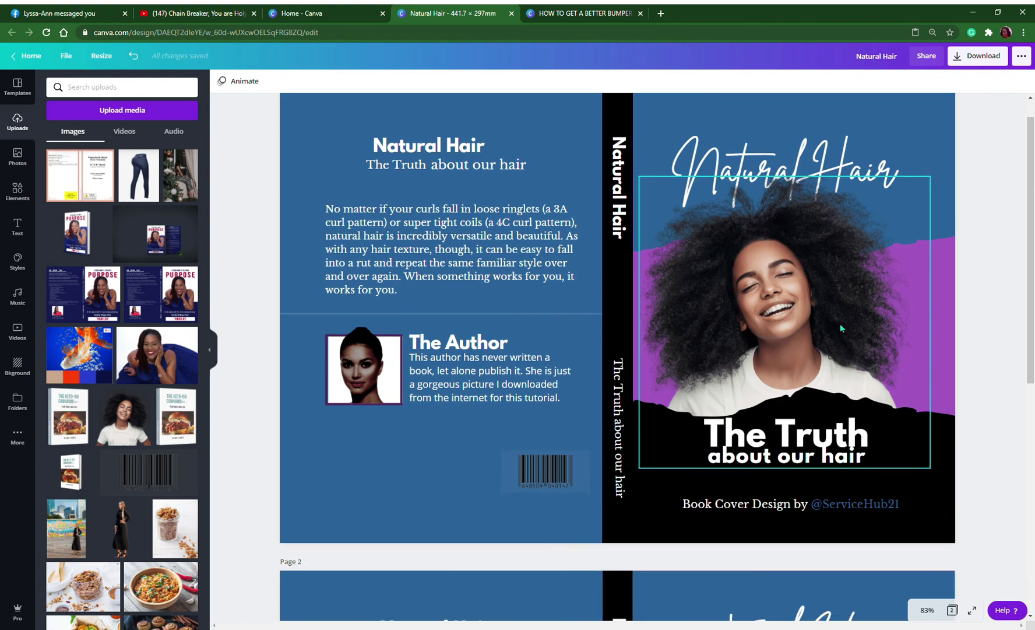
scroll(829, 328, up, 4)
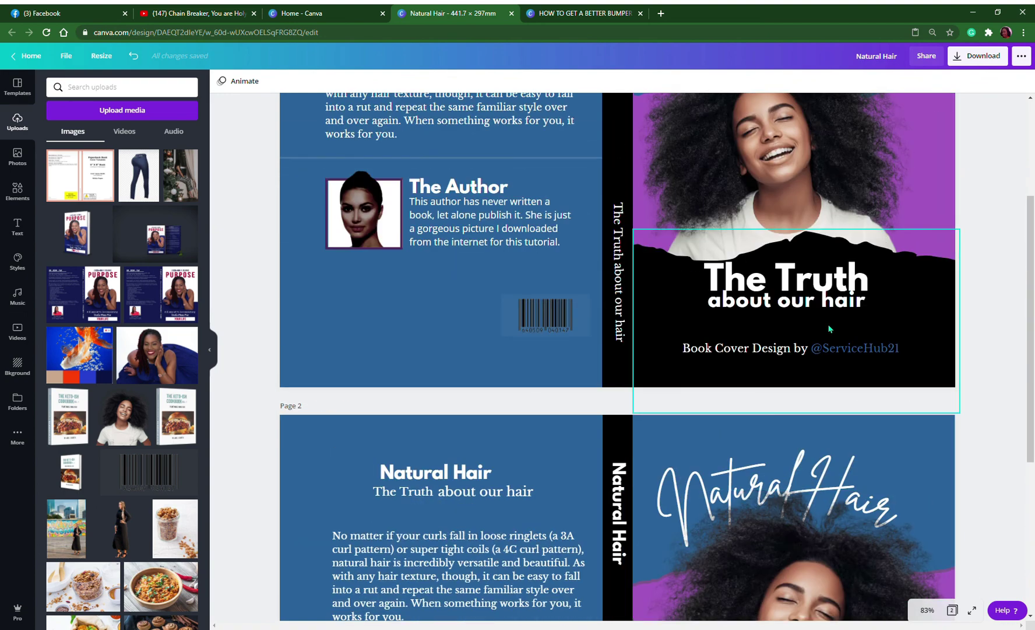
scroll(829, 328, down, 4)
scroll(829, 328, down, 1)
click(799, 369)
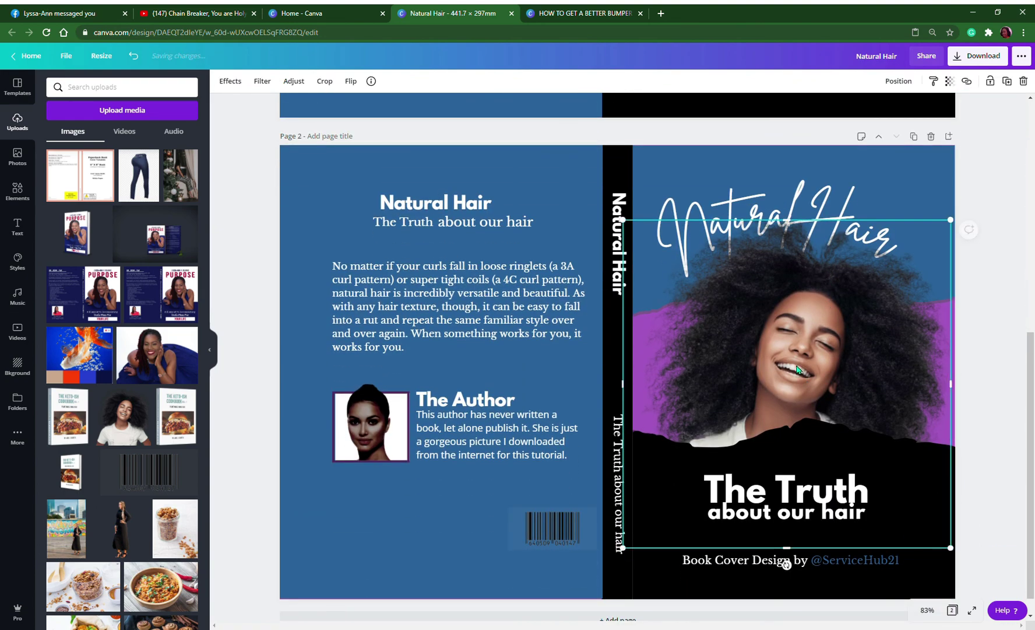
click(352, 83)
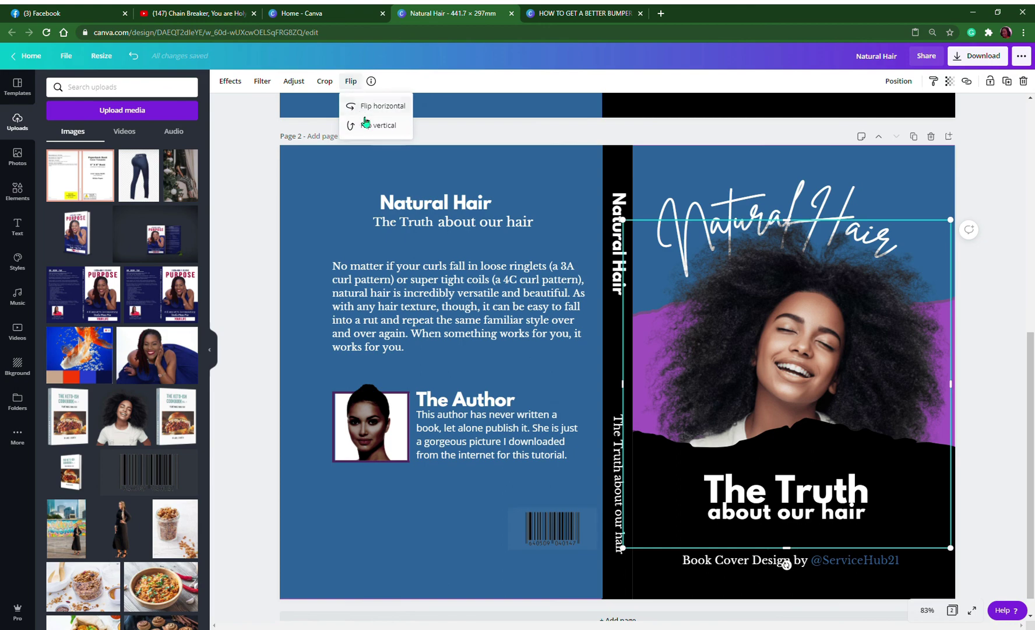
click(371, 109)
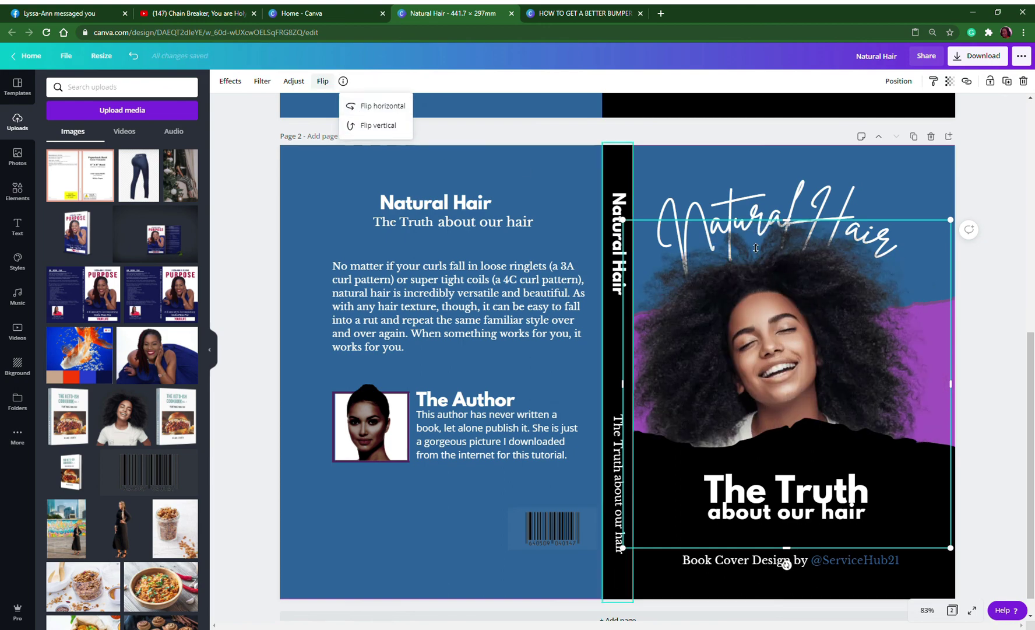
scroll(741, 273, up, 7)
scroll(741, 273, down, 7)
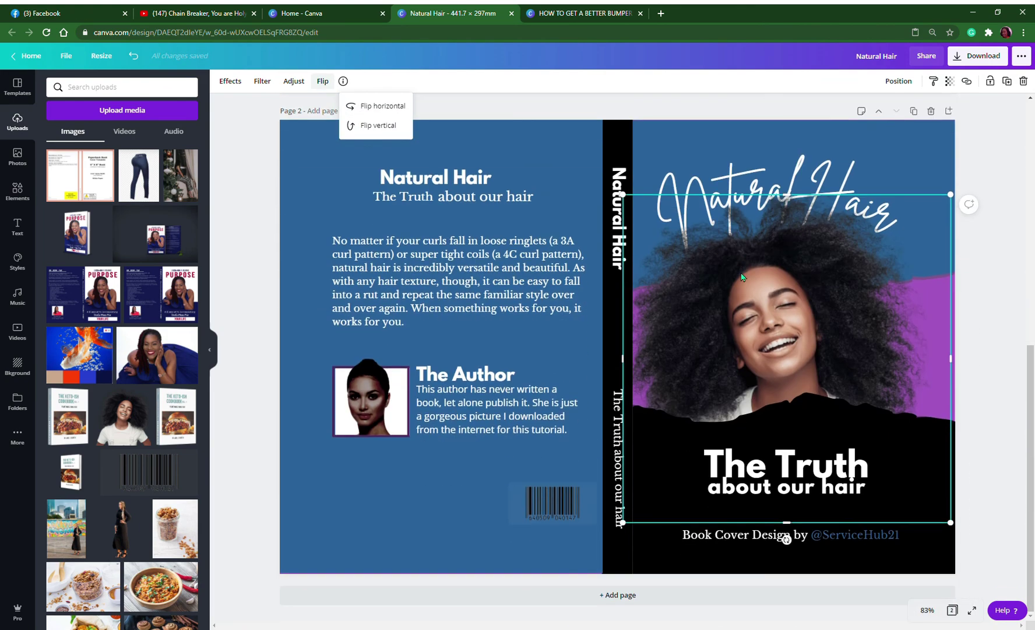
click(382, 107)
click(977, 298)
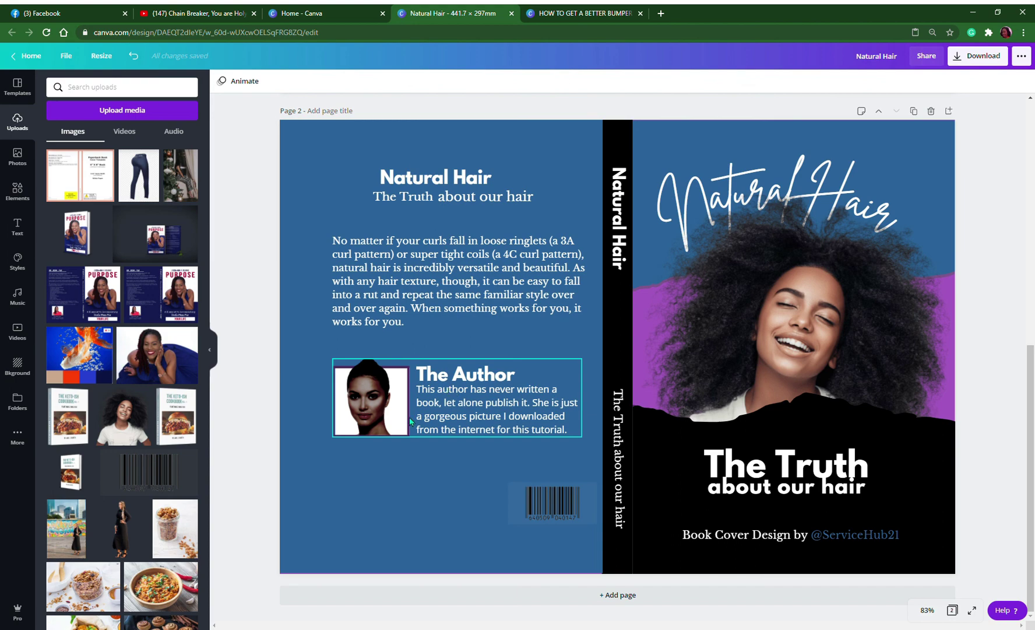
Select the blue background rectangle of the back cover on page 2.
click(385, 492)
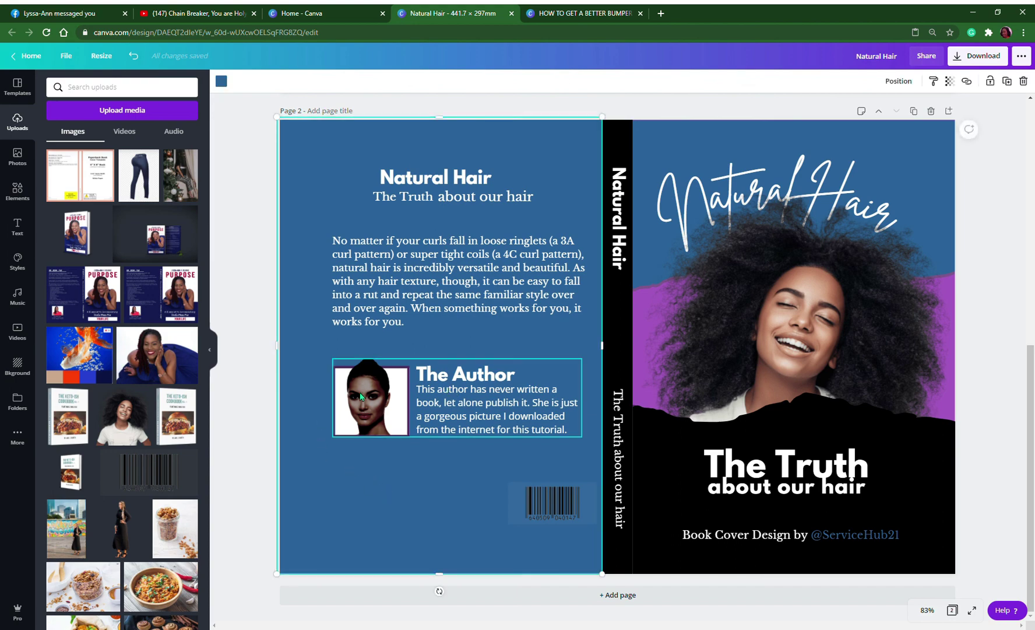